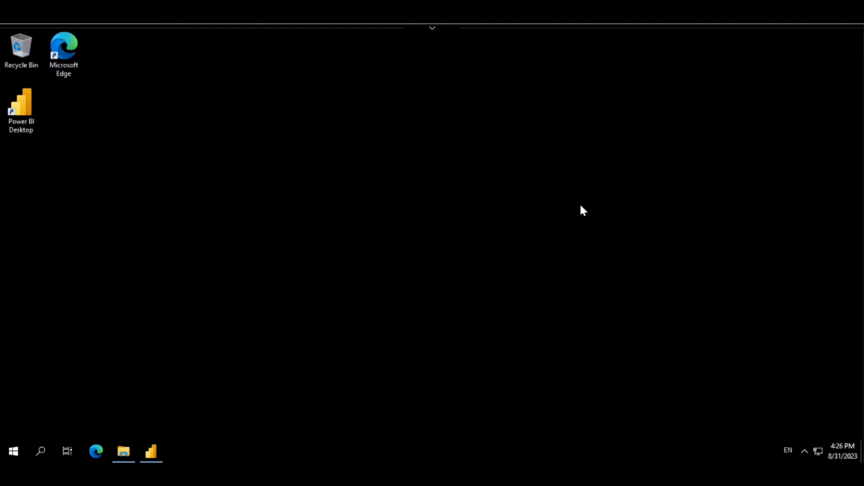
# Step: Switch to the Sales Analysis report in Power BI Desktop and look at the Salesperson (Performance) table among the fields
pyautogui.click(151, 451)
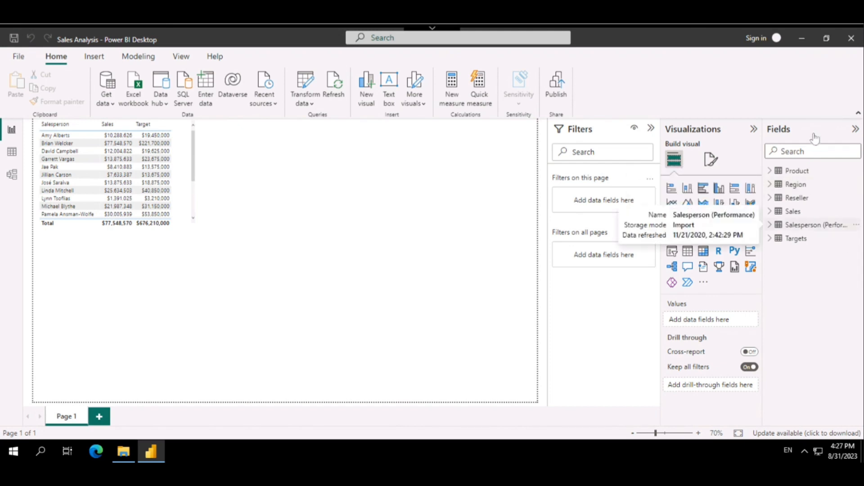
pyautogui.click(814, 230)
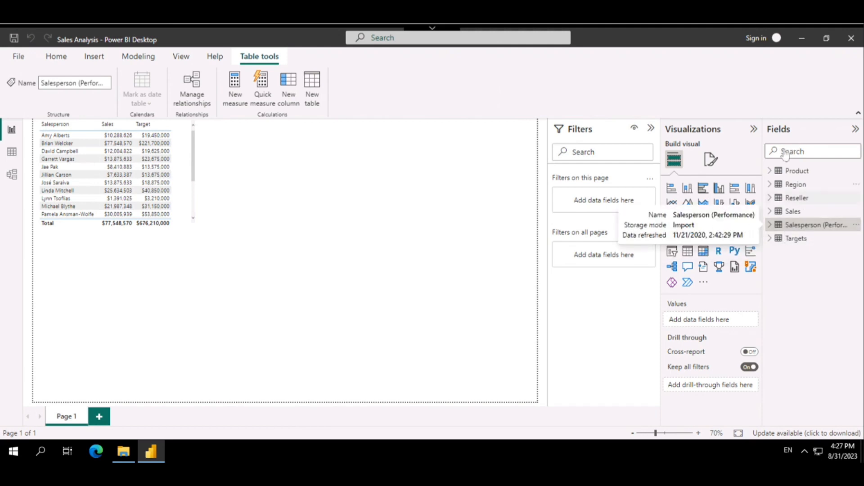
pyautogui.click(270, 213)
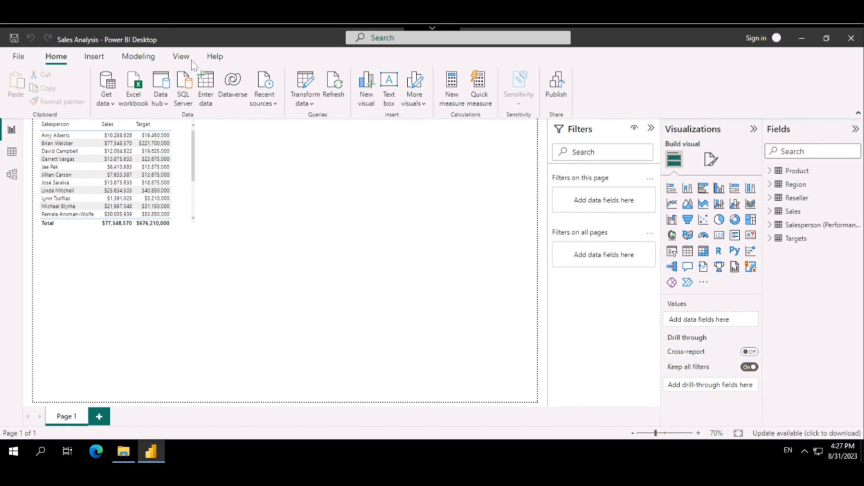
# Step: Start a new calculated table and name it Salesperson in its formula
pyautogui.click(138, 62)
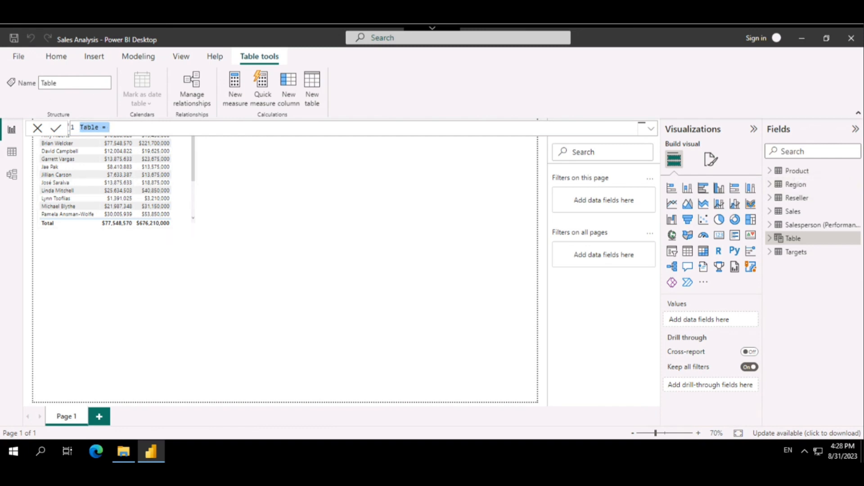
pyautogui.doubleClick(86, 127)
pyautogui.write('Salesperon')
pyautogui.press('BackSpace')
pyautogui.press('BackSpace')
pyautogui.write('son')
pyautogui.press('Right')
pyautogui.press('Right')
pyautogui.press('Right')
pyautogui.hotkey('ctrl', 'space')
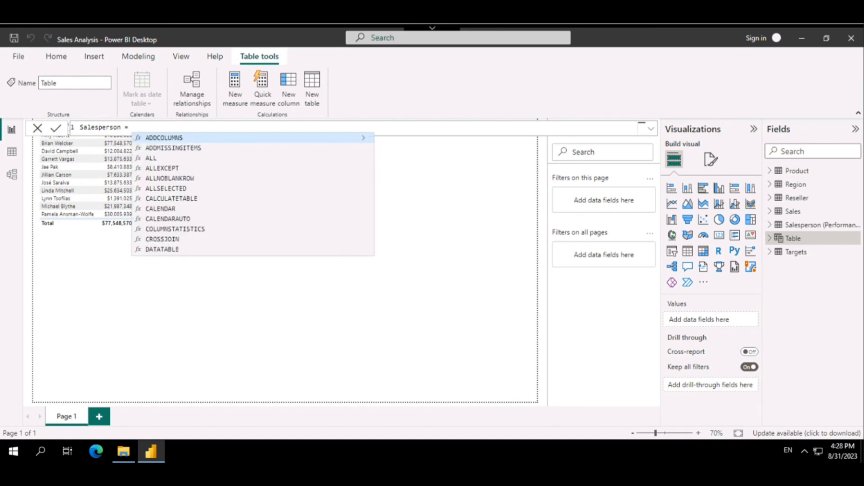
# Step: Define the new Salesperson table as a reference to 'Salesperson (Performance)' and commit the formula
pyautogui.write("'")
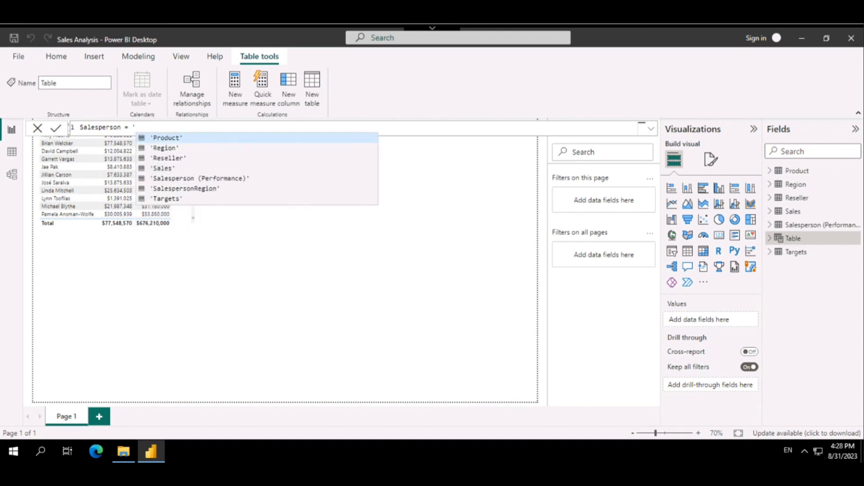
pyautogui.write('Sa')
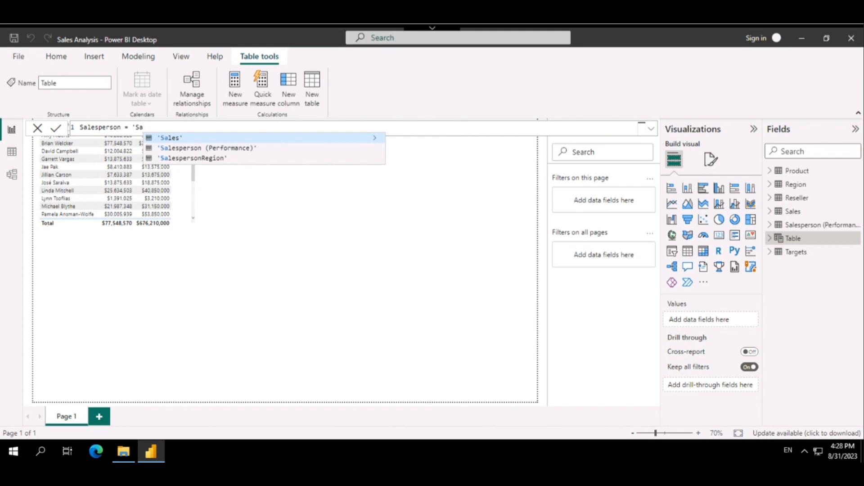
pyautogui.press('Down')
pyautogui.write('lesperson')
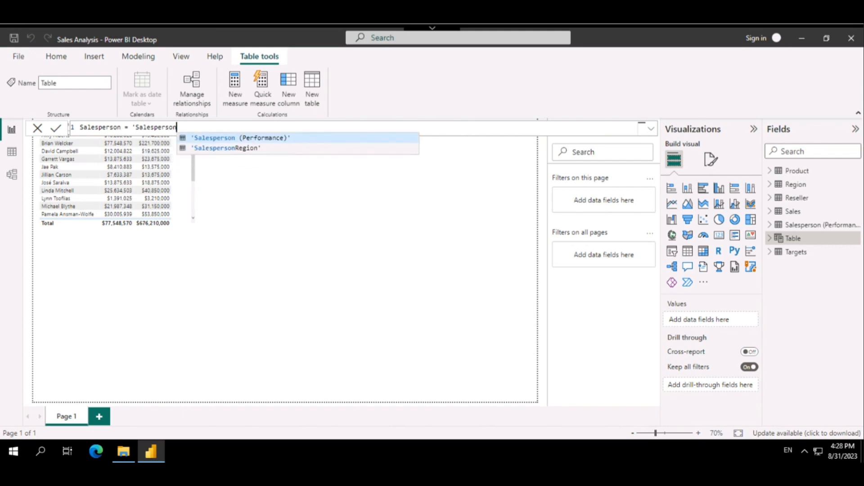
pyautogui.press('Tab')
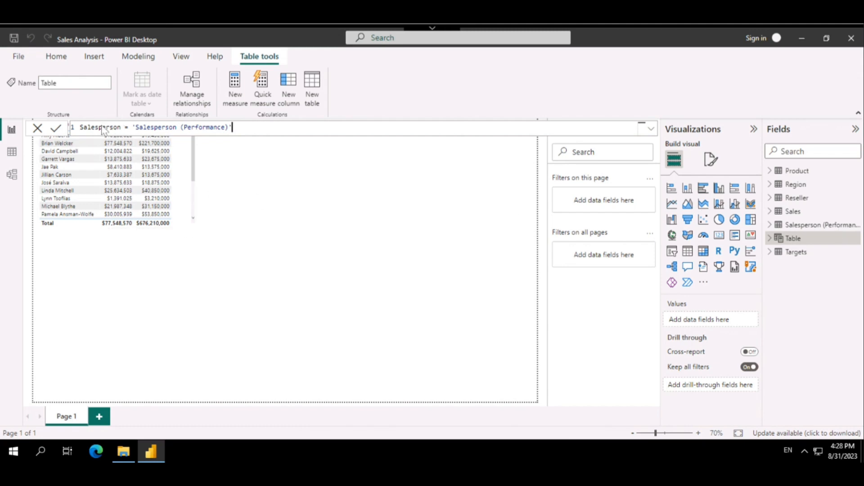
pyautogui.click(56, 130)
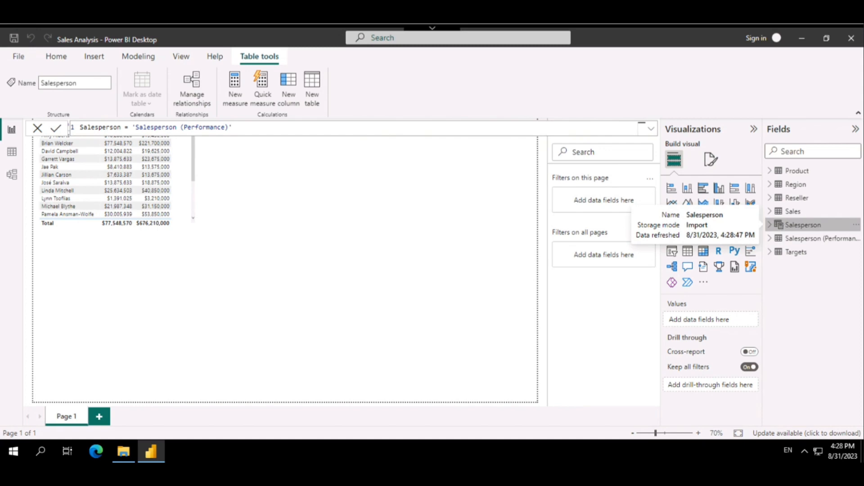
# Step: Compare the data rows and columns of the Salesperson and Salesperson (Performance) tables
pyautogui.click(12, 153)
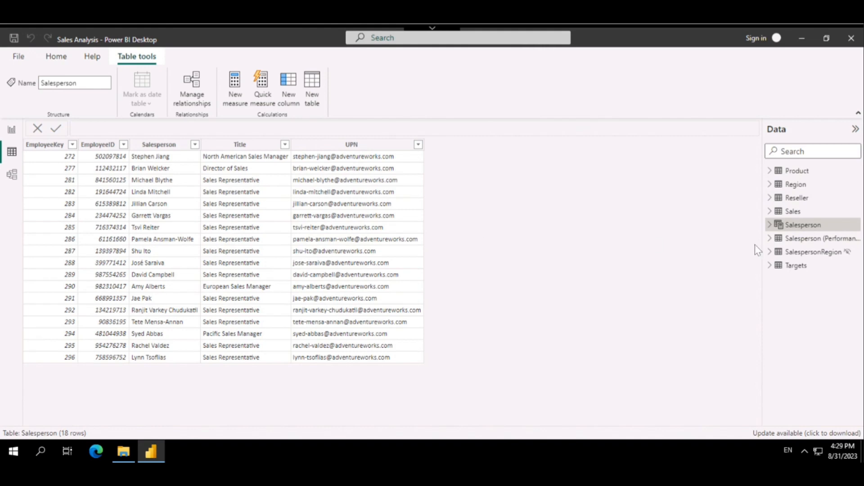
pyautogui.click(820, 242)
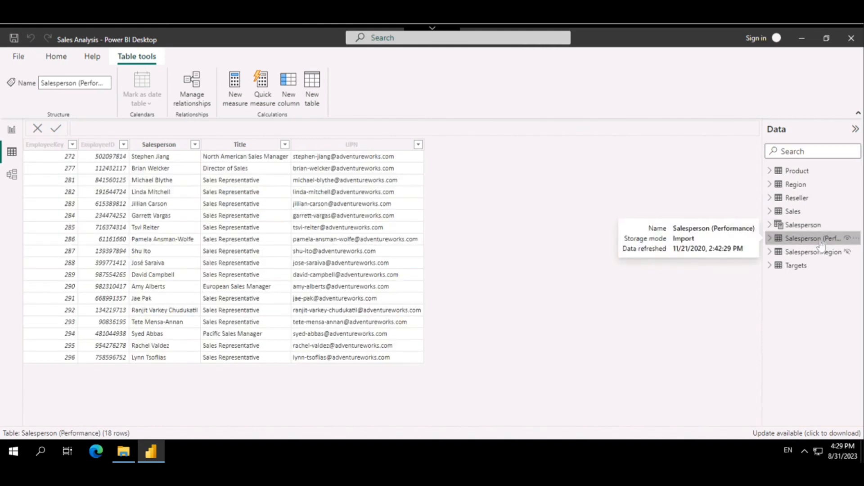
pyautogui.click(806, 225)
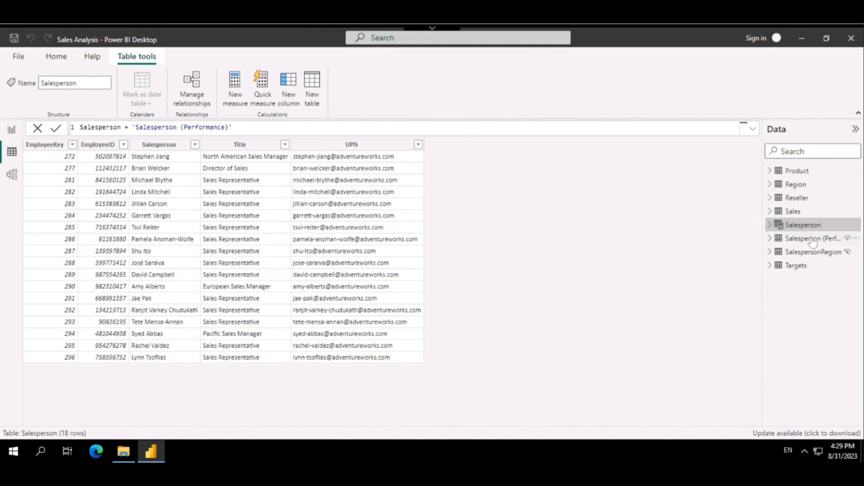
pyautogui.click(810, 238)
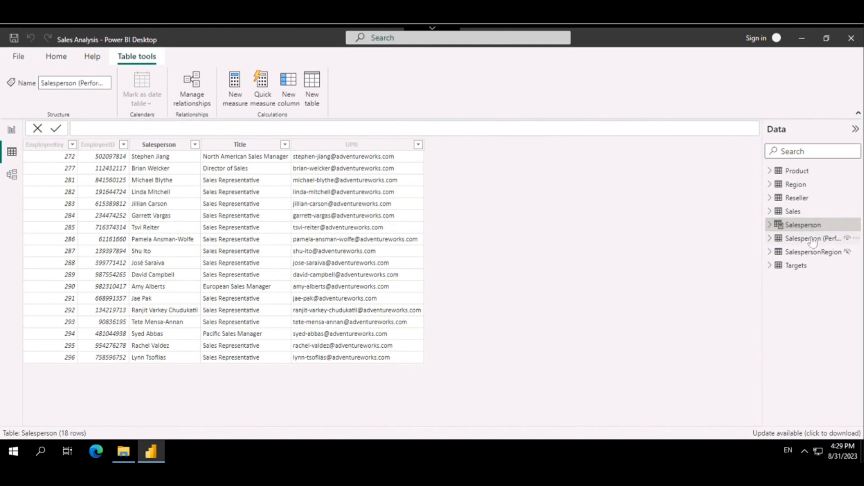
# Step: Return to the report and compare the visible fields of Salesperson (Performance) with those of the Salesperson table
pyautogui.click(11, 130)
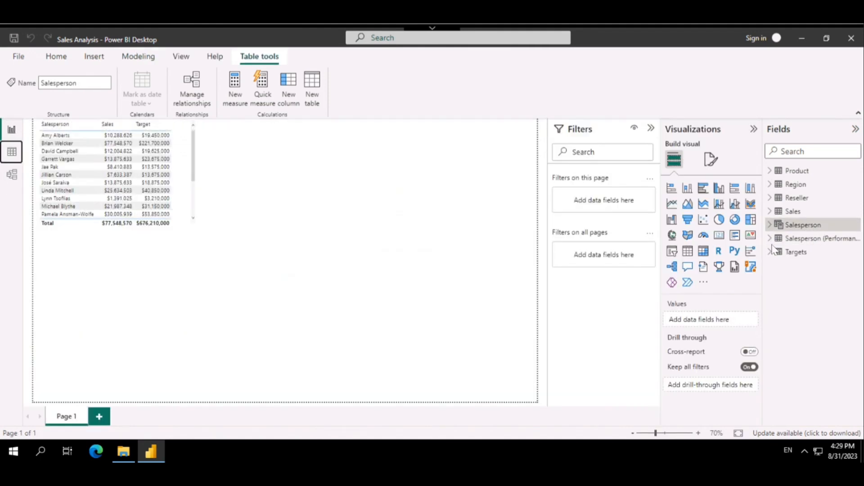
pyautogui.click(805, 239)
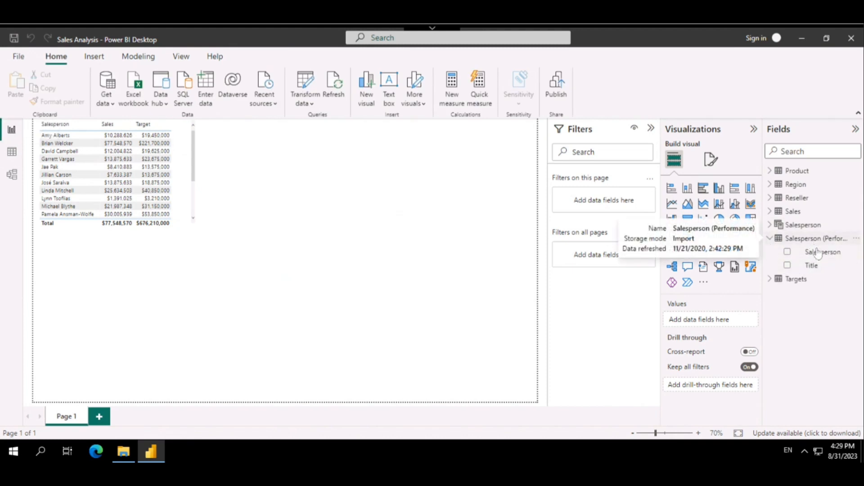
pyautogui.click(776, 226)
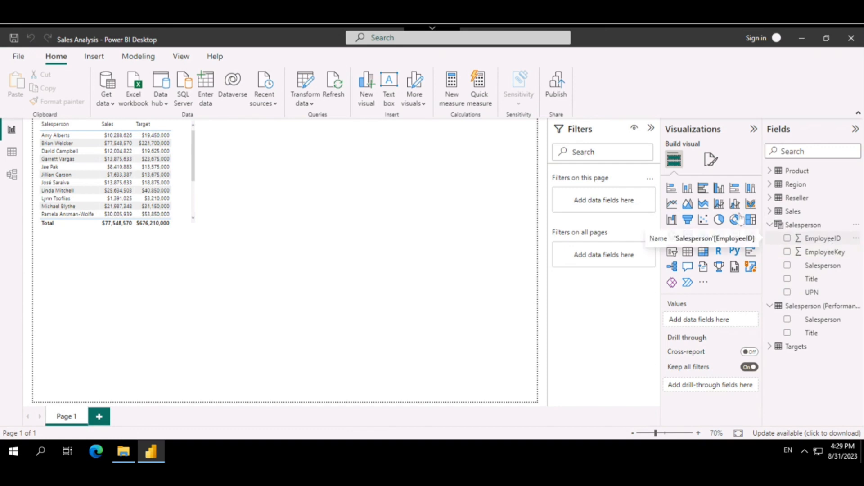
pyautogui.click(770, 226)
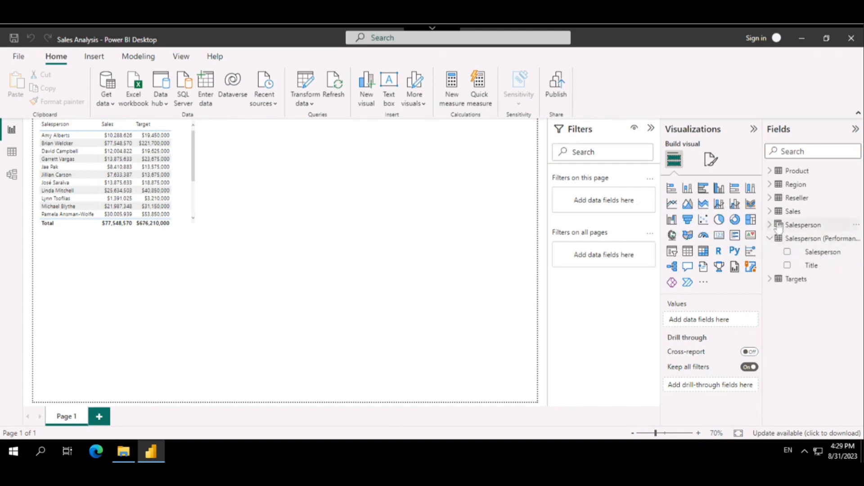
# Step: In the model diagram, collapse the properties and place the Salesperson table beside the Product table
pyautogui.click(11, 174)
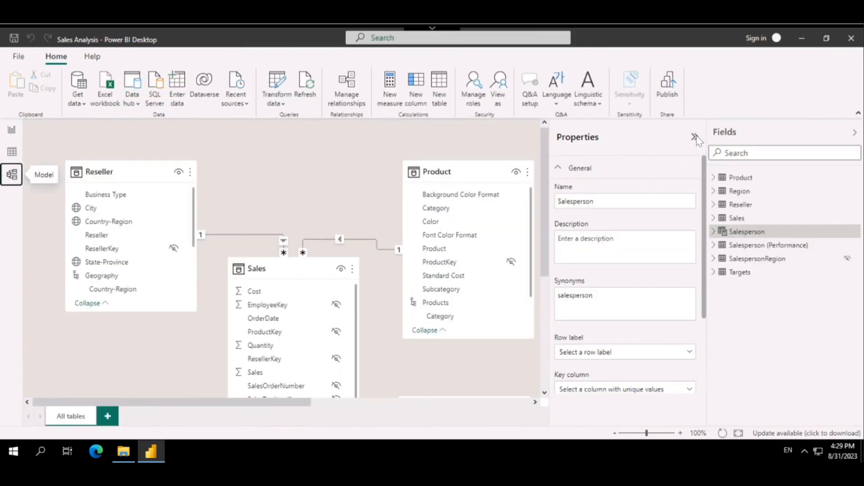
pyautogui.click(695, 137)
pyautogui.moveTo(775, 231); pyautogui.dragTo(592, 186)
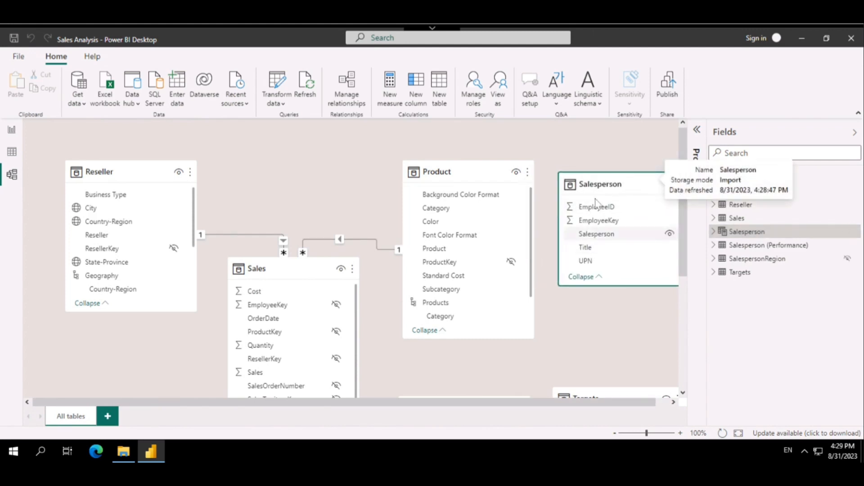
pyautogui.scroll(-5, 540, 303)
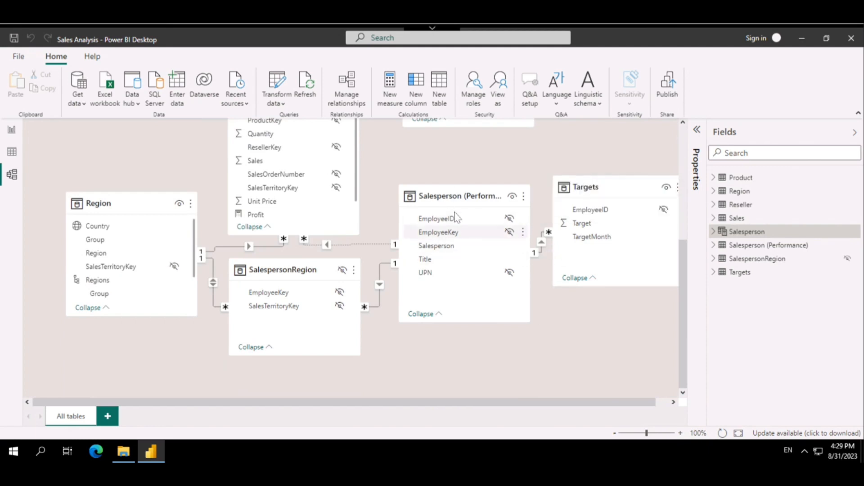
pyautogui.scroll(5, 513, 220)
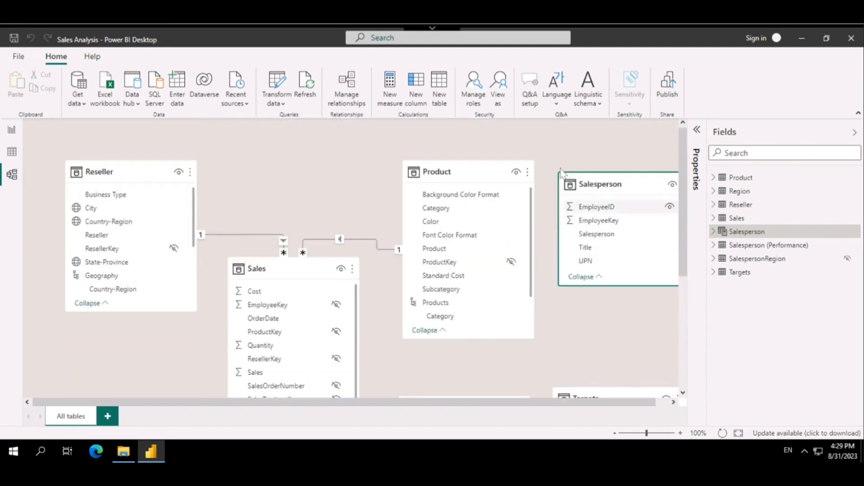
# Step: Create a relationship between the Salesperson table's EmployeeKey and the Sales table's EmployeeKey, and compare it with the Salesperson (Performance) relationship
pyautogui.moveTo(593, 180)
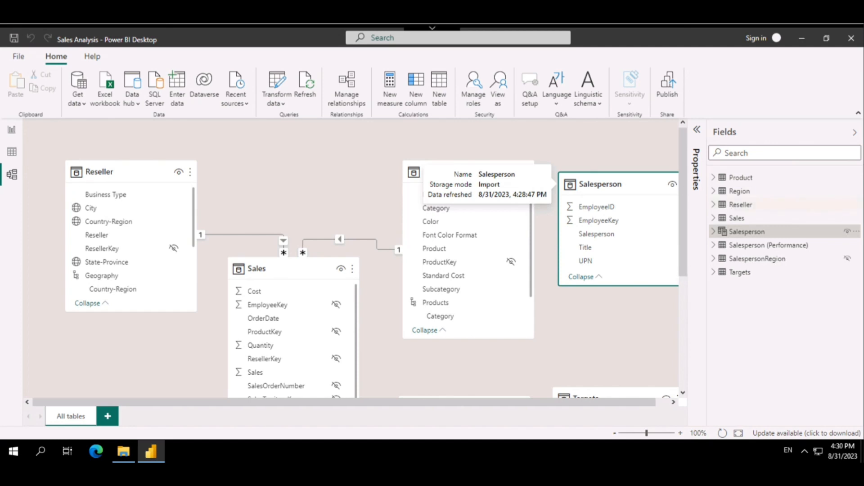
pyautogui.hscroll(1, 472, 316)
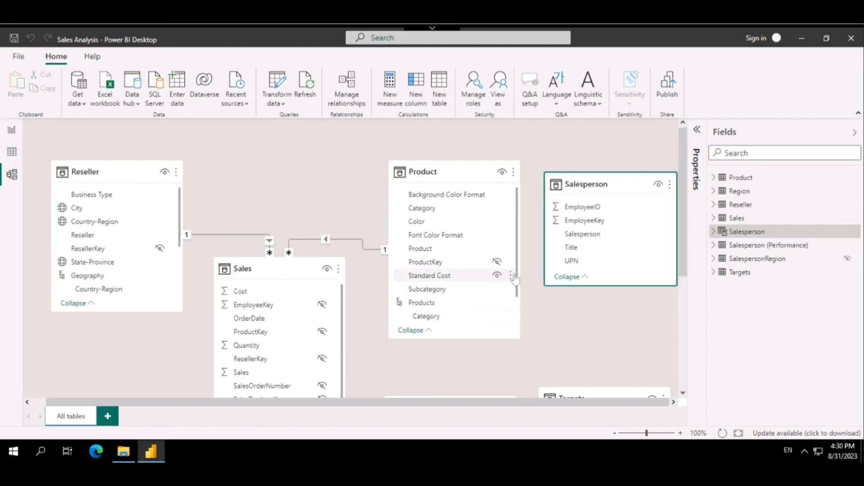
pyautogui.click(592, 225)
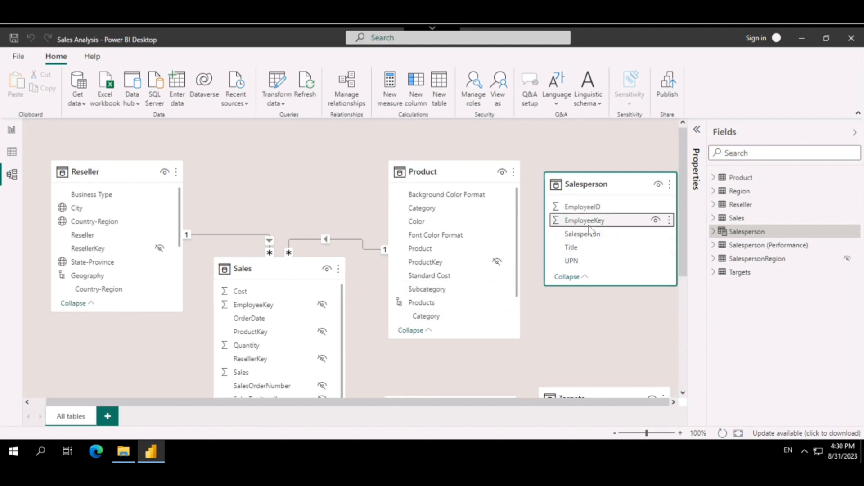
pyautogui.moveTo(593, 223); pyautogui.dragTo(269, 309)
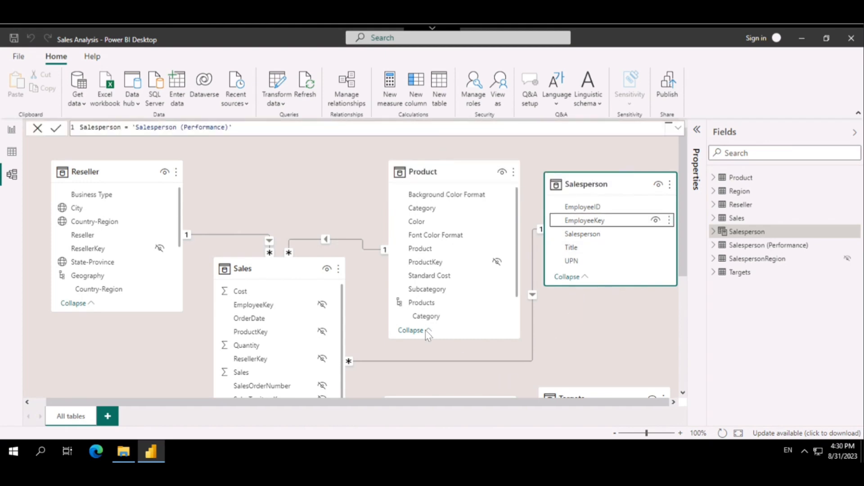
pyautogui.scroll(-5, 588, 303)
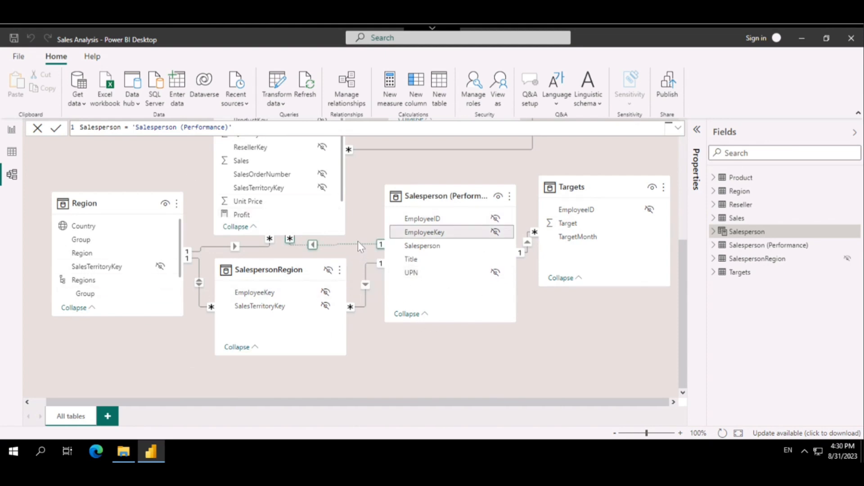
pyautogui.scroll(5, 358, 243)
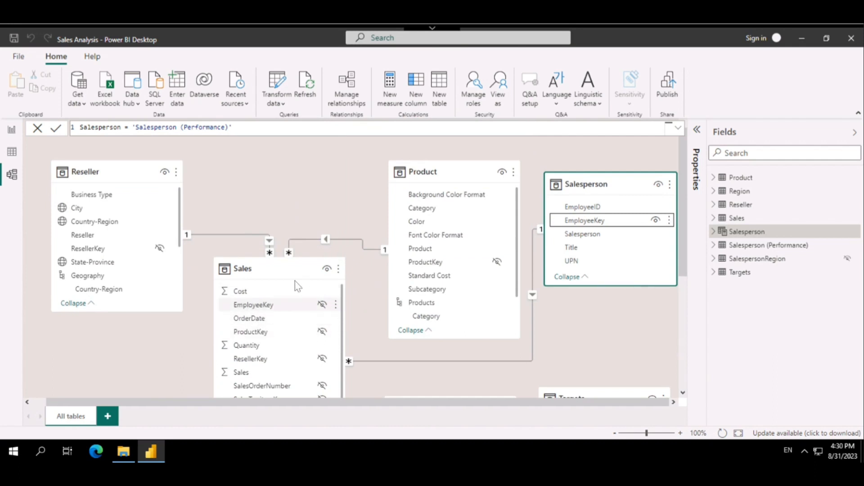
pyautogui.scroll(-5, 295, 285)
pyautogui.scroll(5, 648, 235)
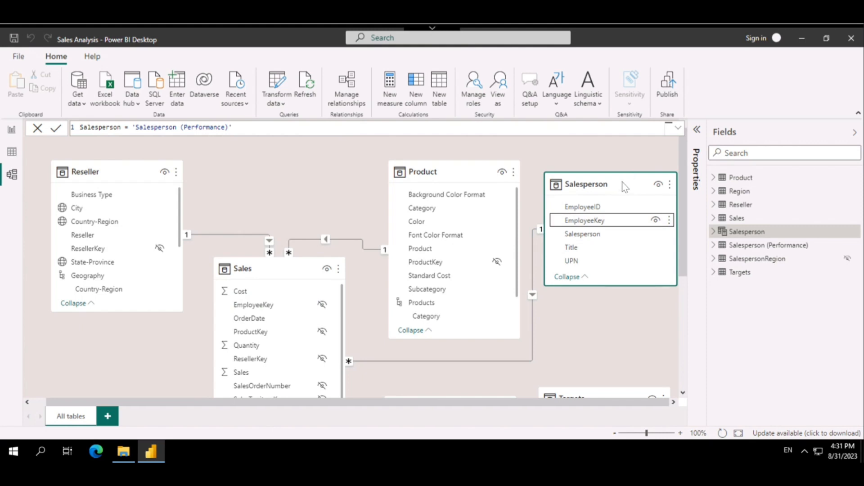
# Step: Hide the EmployeeID, EmployeeKey and UPN columns of the Salesperson table in report view
pyautogui.moveTo(625, 187)
pyautogui.moveTo(802, 247)
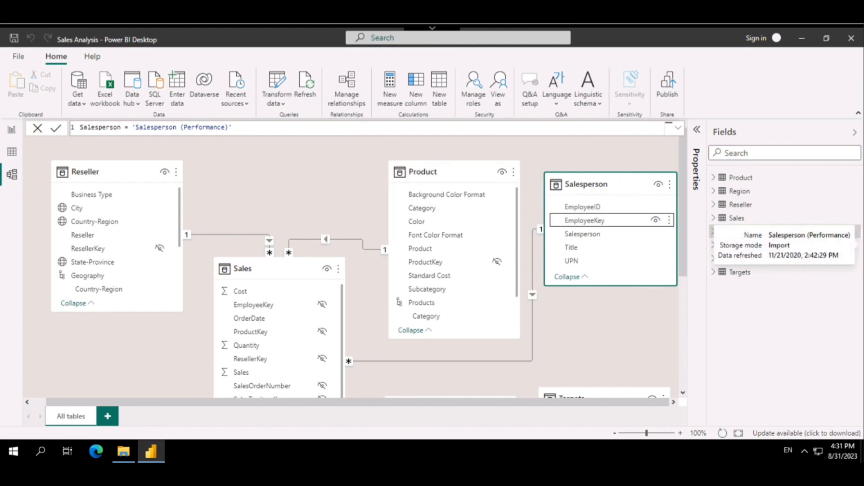
pyautogui.click(756, 232)
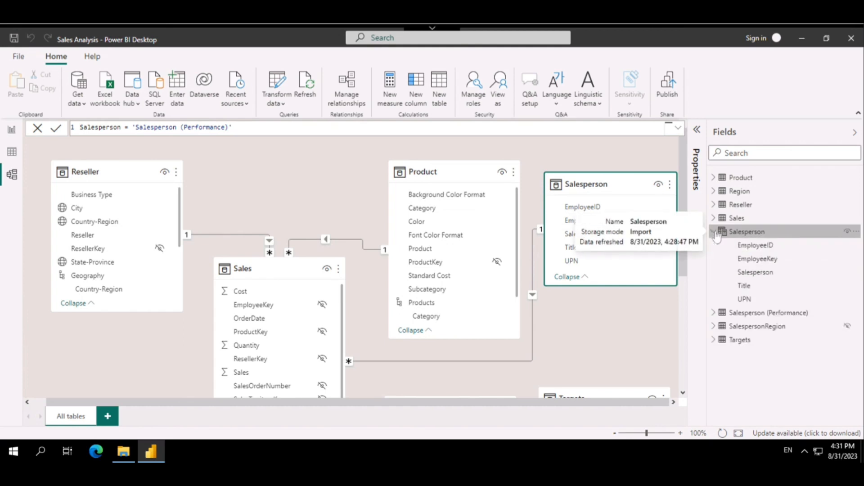
pyautogui.click(760, 247)
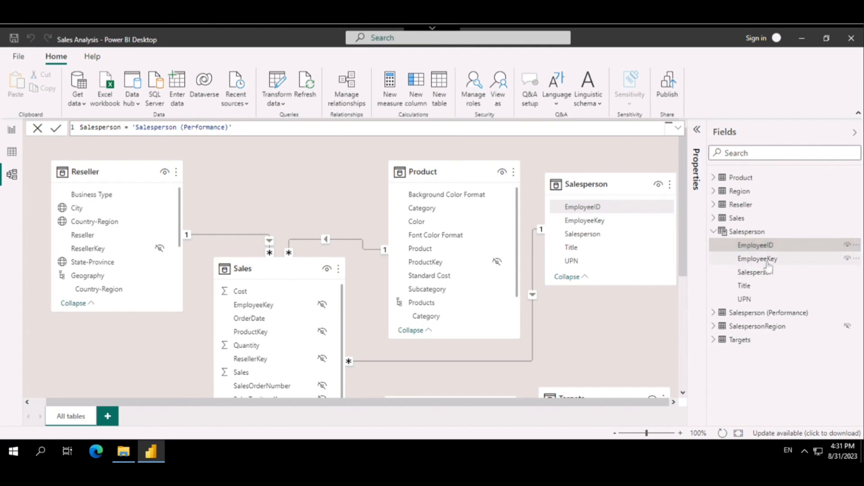
pyautogui.keyDown('ctrl'); pyautogui.click(768, 263); pyautogui.keyUp('ctrl')
pyautogui.keyDown('ctrl'); pyautogui.click(748, 299); pyautogui.keyUp('ctrl')
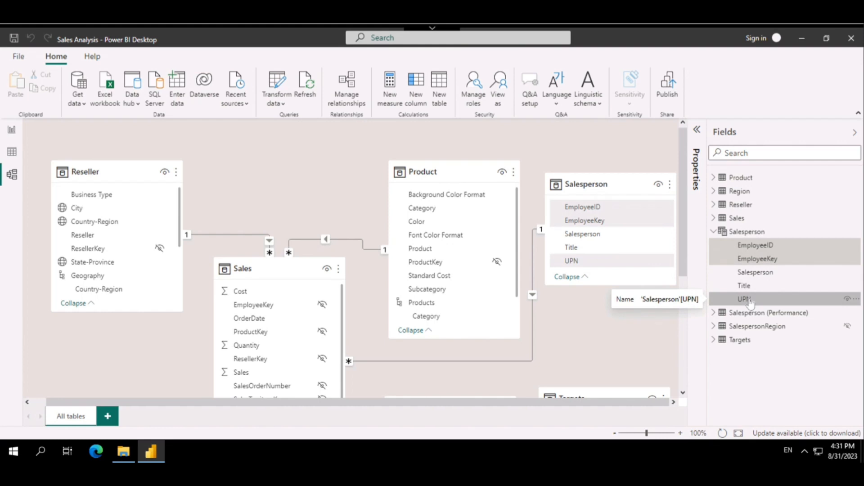
pyautogui.rightClick(749, 302)
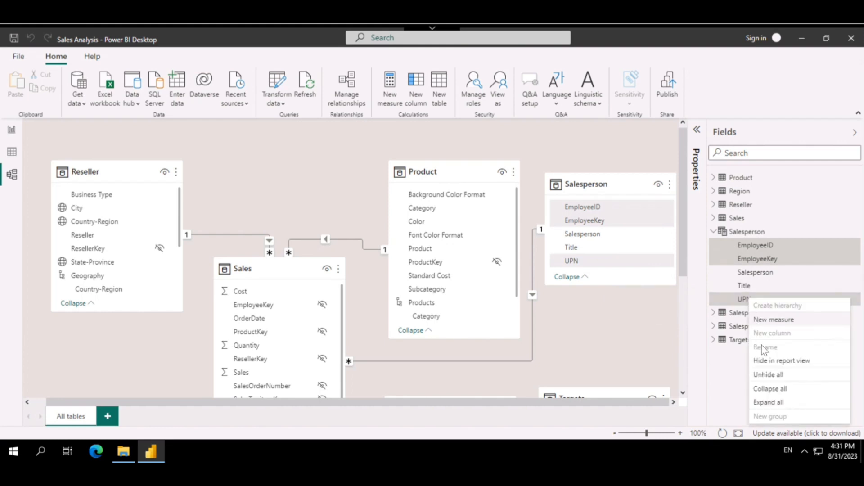
pyautogui.click(768, 365)
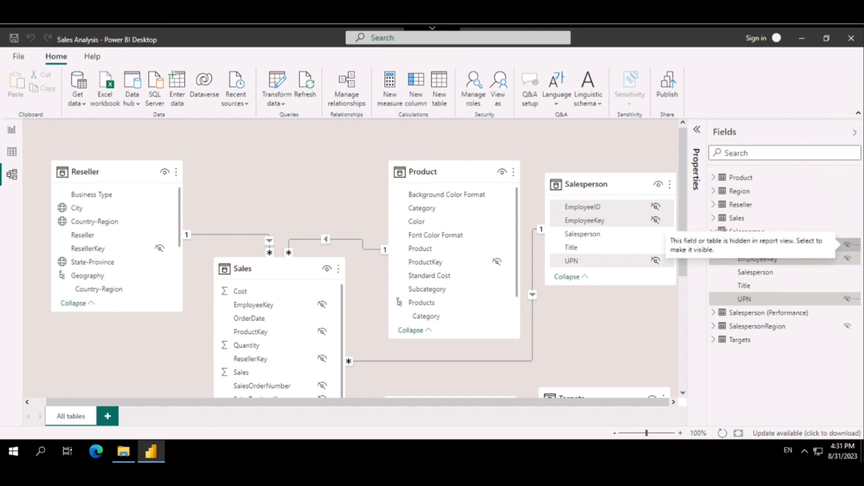
# Step: Describe the Salesperson table as "Salesperson related to sales." in its properties, accepting the suggested grammar corrections
pyautogui.click(771, 233)
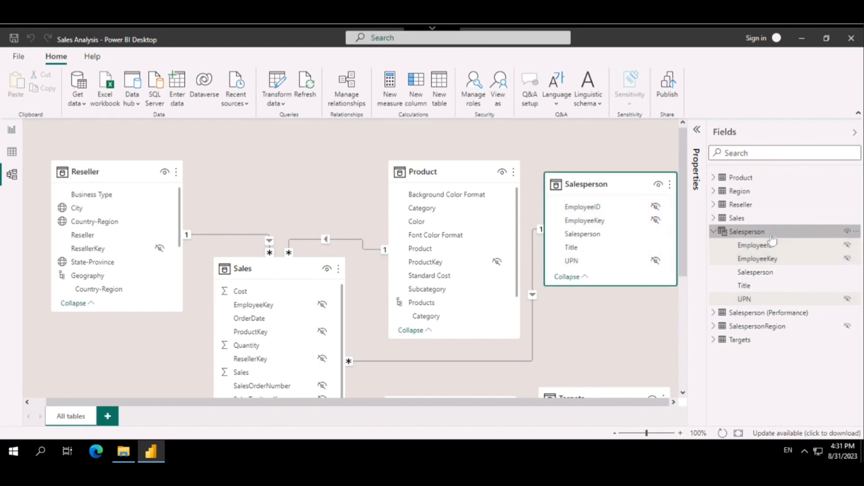
pyautogui.click(697, 134)
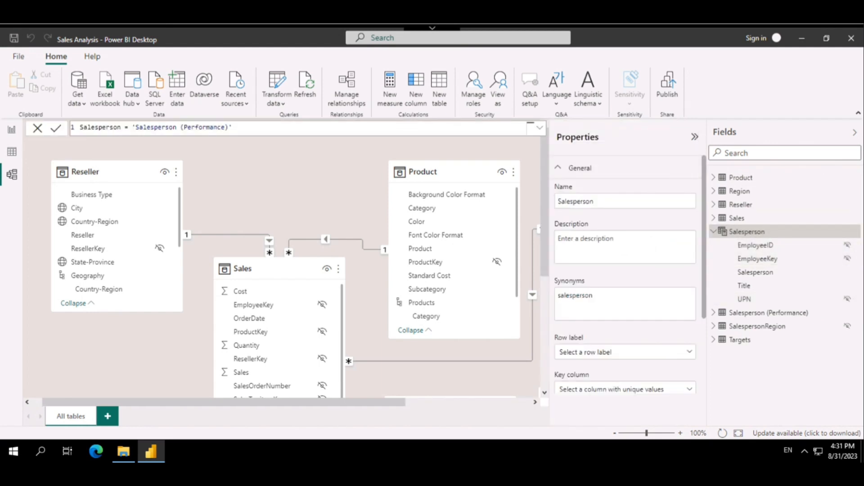
pyautogui.click(635, 237)
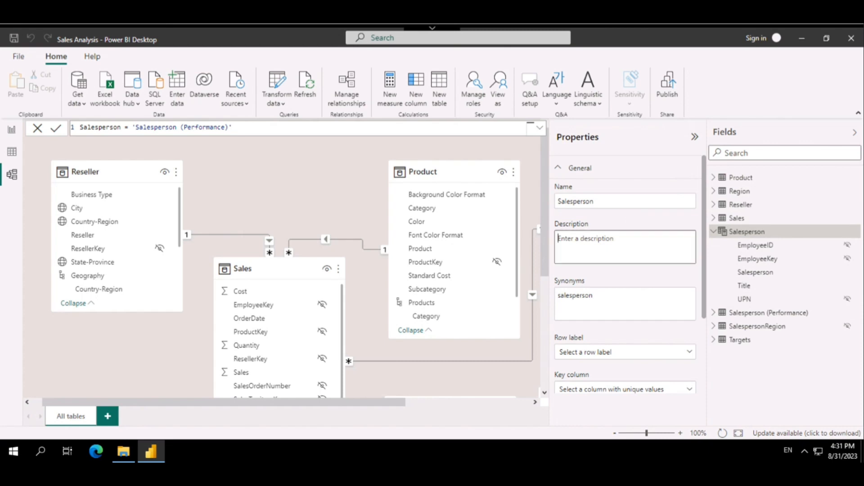
pyautogui.write('Sales person re')
pyautogui.write('alated to sales')
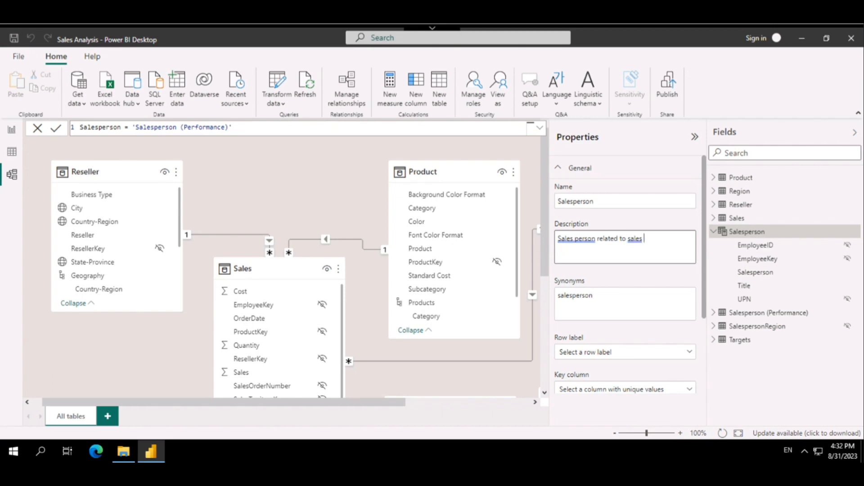
pyautogui.click(575, 238)
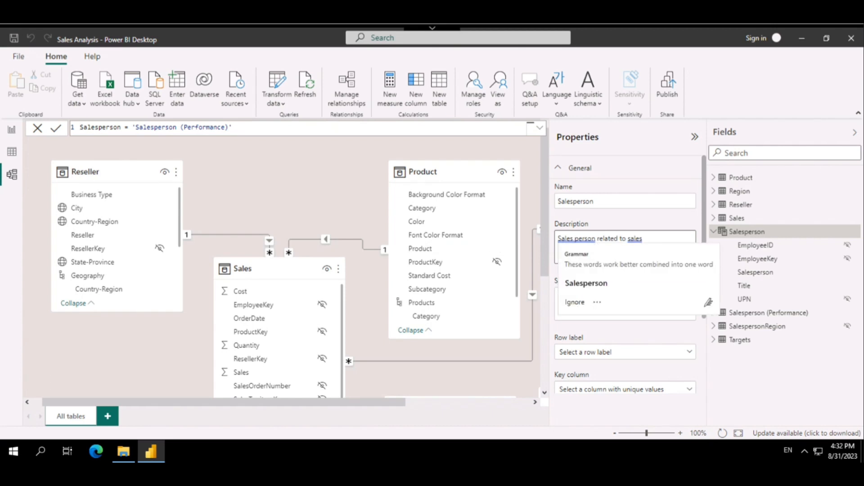
pyautogui.click(586, 283)
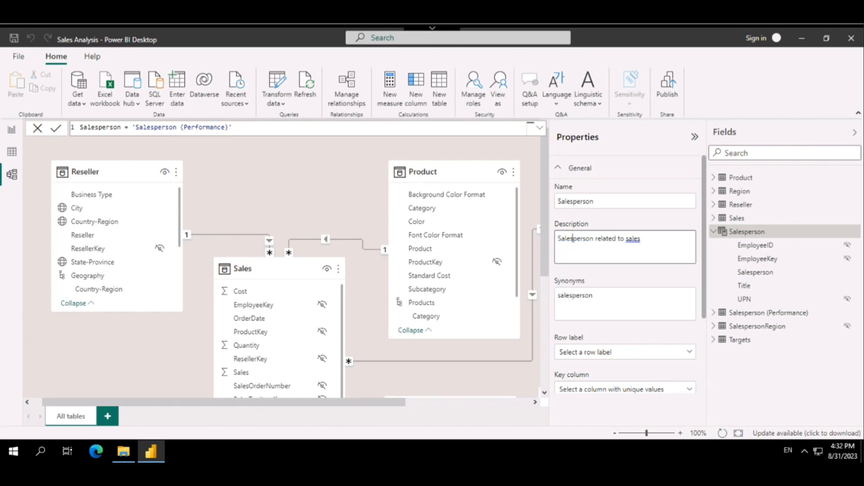
pyautogui.click(632, 238)
pyautogui.click(645, 283)
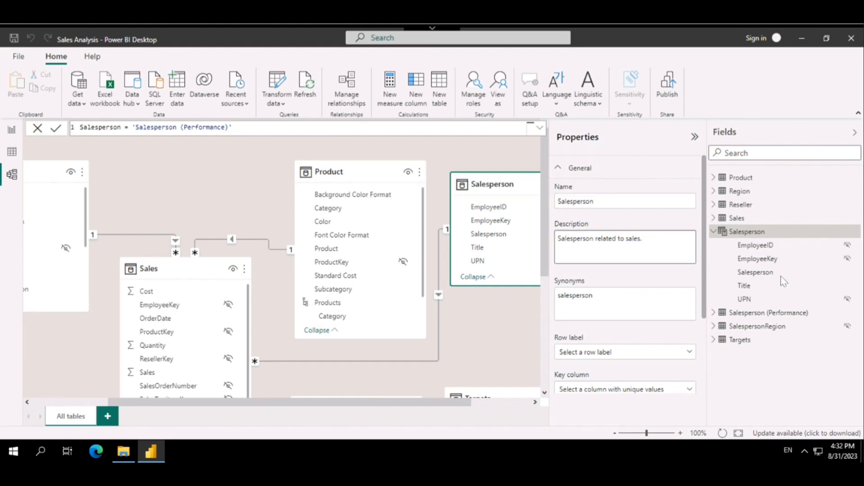
pyautogui.click(629, 278)
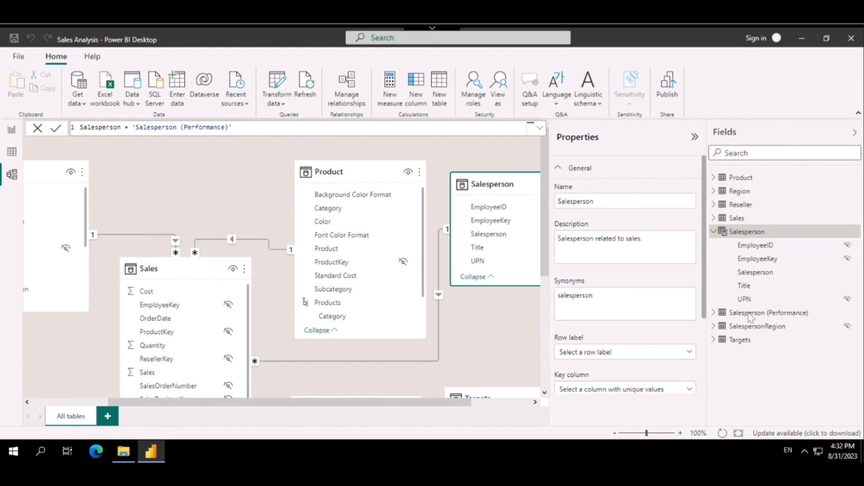
# Step: Set the description of the Salesperson (Performance) table to "Salesperson related region(s)"
pyautogui.click(763, 315)
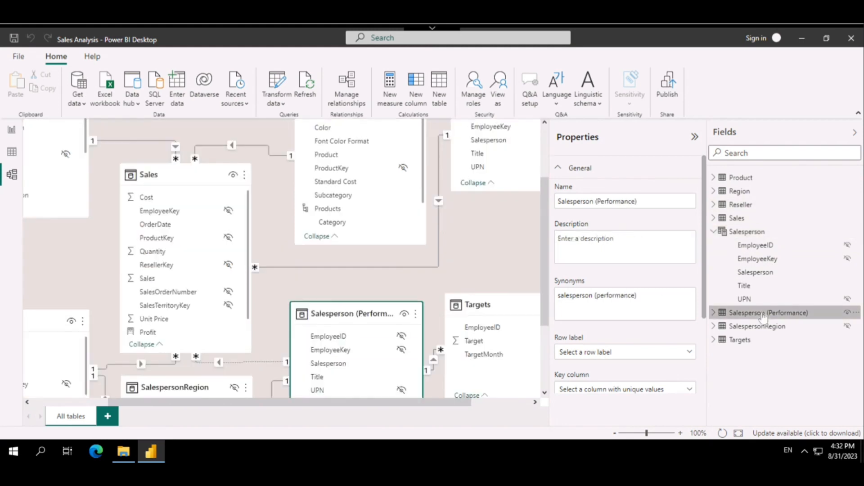
pyautogui.click(591, 252)
pyautogui.write('Sal')
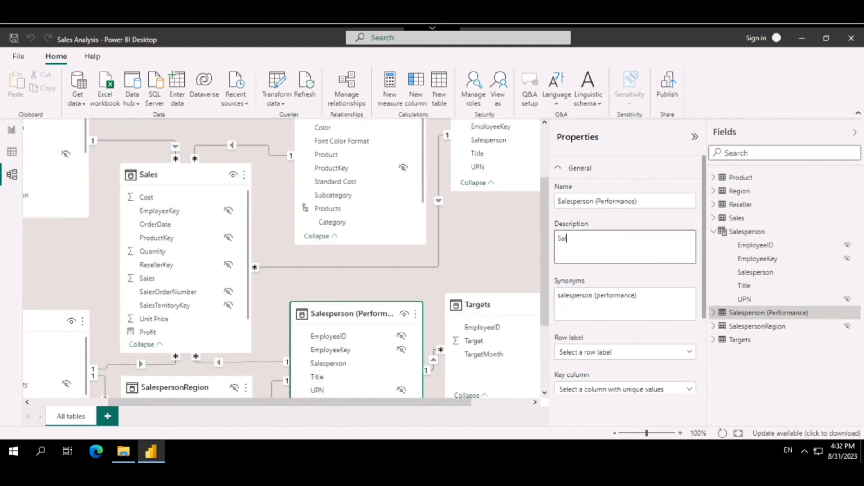
pyautogui.write('esperson related region(s)')
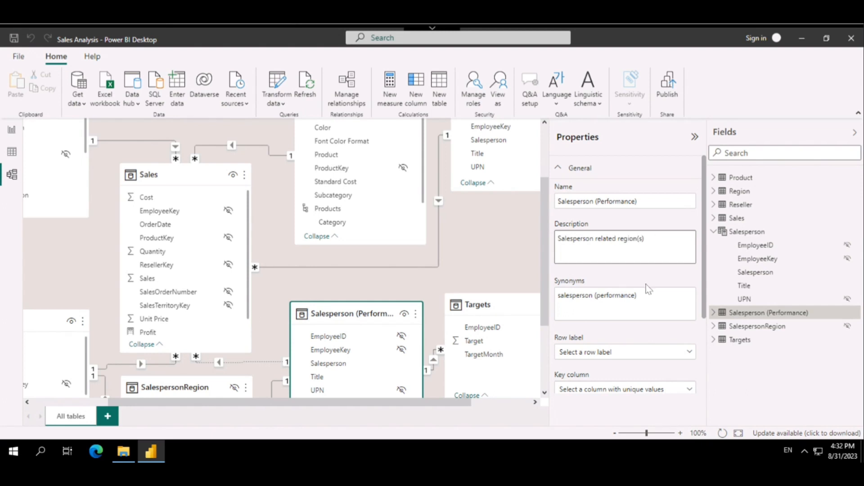
pyautogui.click(656, 275)
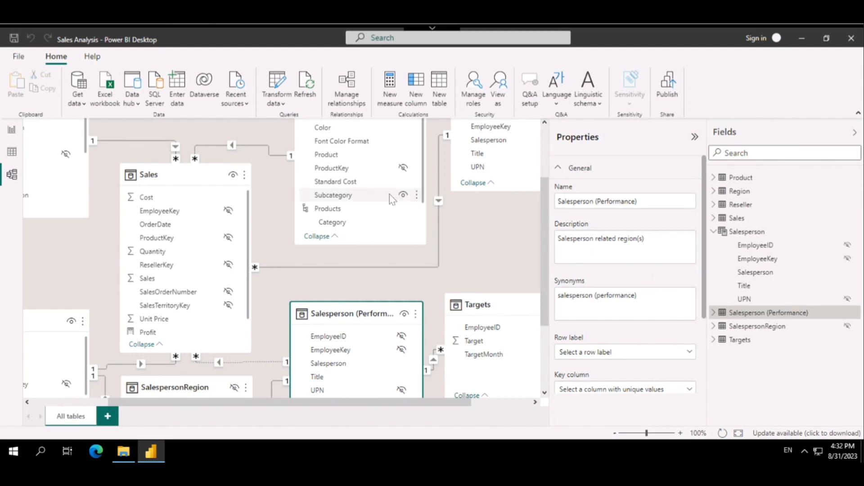
# Step: Return to the report and collapse the field list of the Salesperson (Performance) table
pyautogui.click(16, 134)
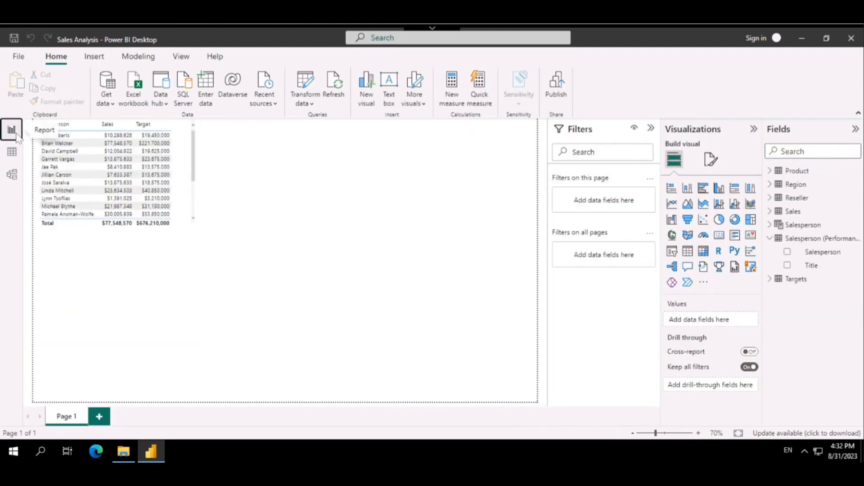
pyautogui.click(771, 240)
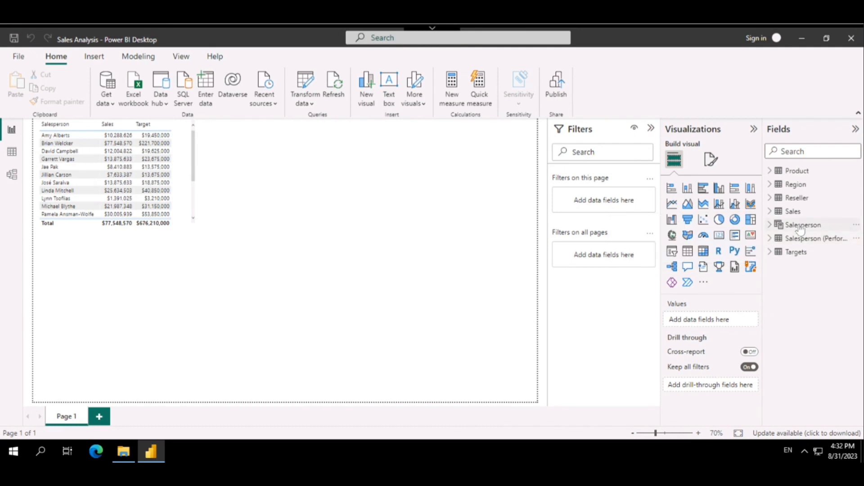
pyautogui.moveTo(800, 230)
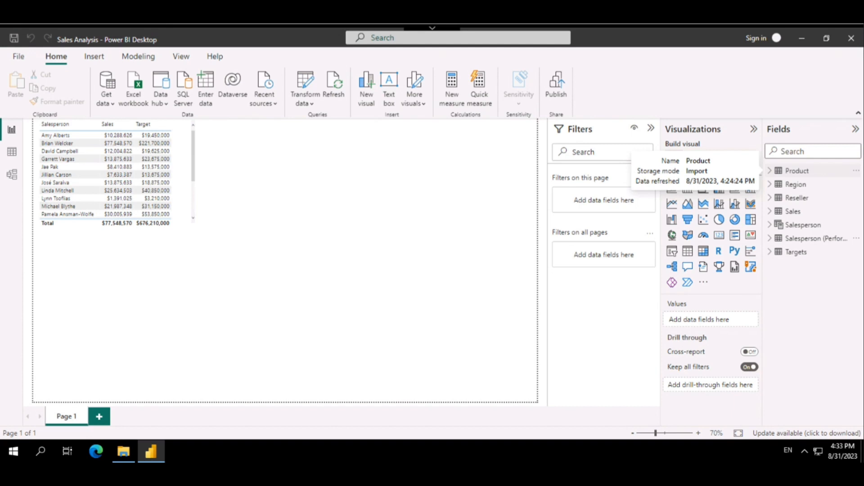
# Step: Start a new calculated table named Date and look up functions beginning with "cal" for its formula
pyautogui.click(146, 61)
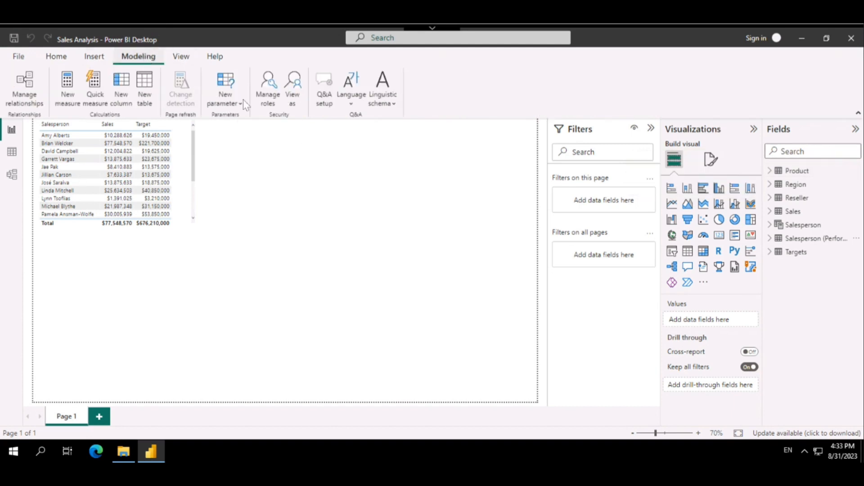
pyautogui.click(150, 84)
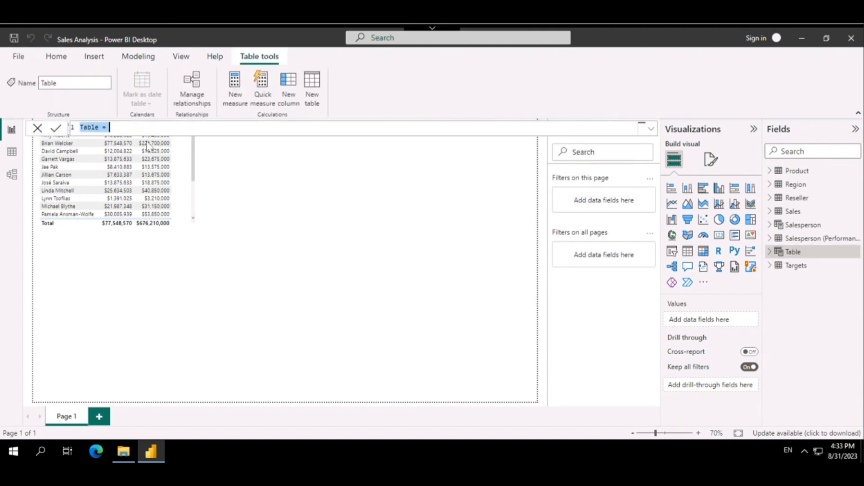
pyautogui.write('Date =')
pyautogui.press('BackSpace')
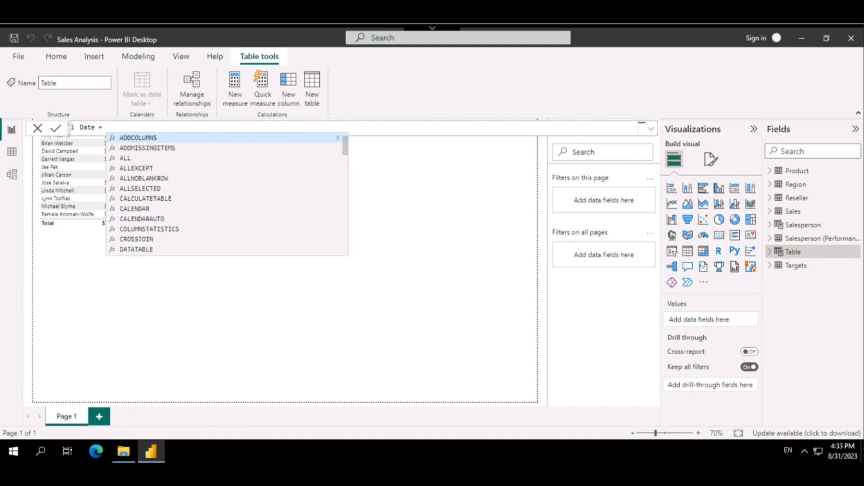
pyautogui.write('cal')
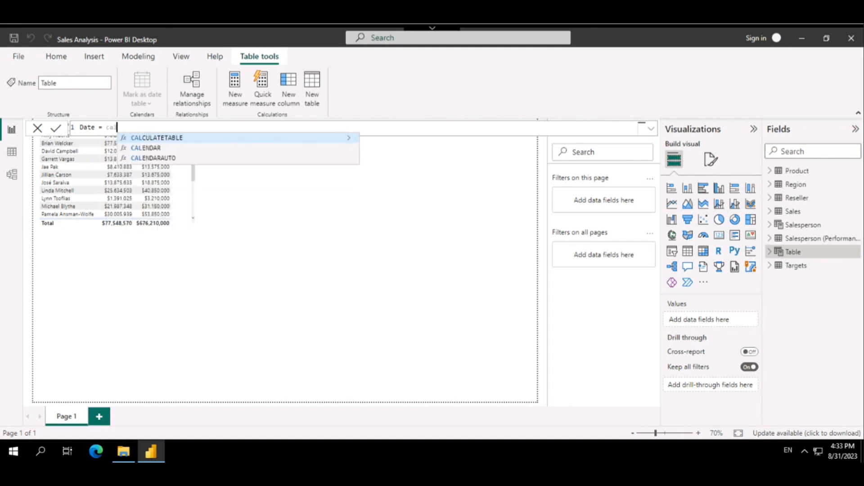
pyautogui.press('Down')
pyautogui.press('Down')
pyautogui.press('Down')
pyautogui.press('Tab')
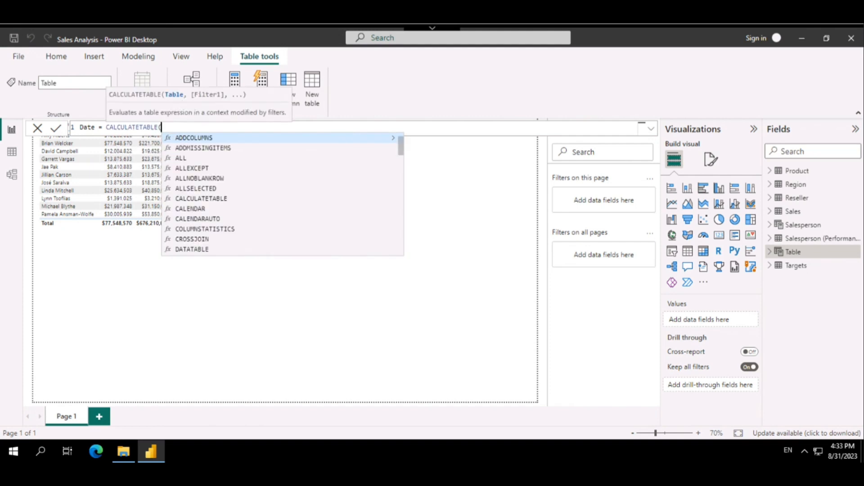
pyautogui.press('BackSpace')
pyautogui.press('BackSpace')
pyautogui.press('BackSpace')
pyautogui.press('BackSpace')
pyautogui.press('BackSpace')
pyautogui.press('BackSpace')
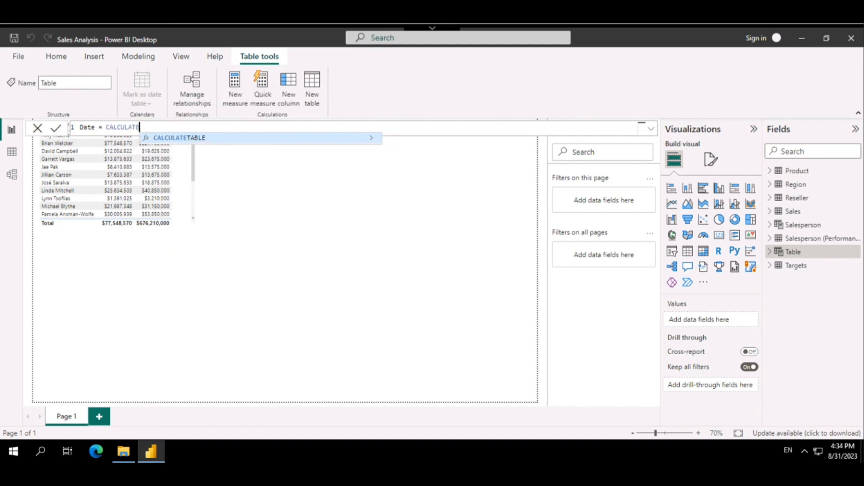
pyautogui.press('BackSpace')
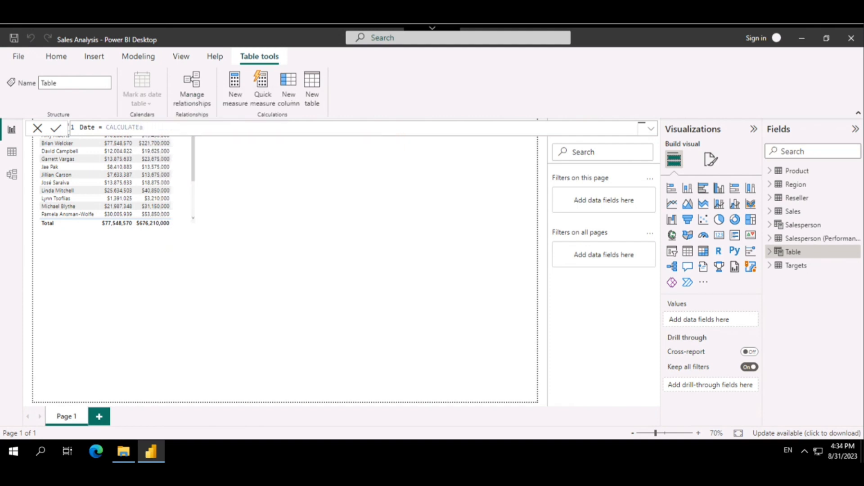
pyautogui.press('BackSpace')
pyautogui.press('BackSpace')
pyautogui.press('BackSpace')
pyautogui.press('BackSpace')
pyautogui.press('BackSpace')
pyautogui.press('BackSpace')
pyautogui.press('BackSpace')
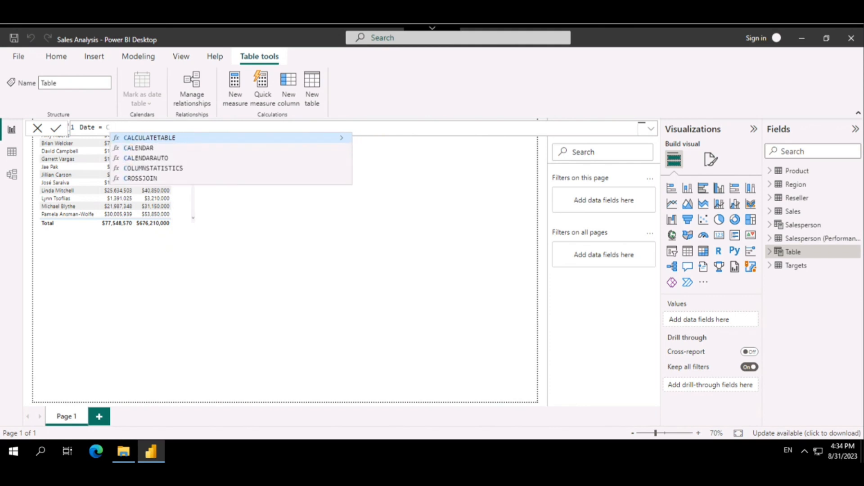
# Step: Define the Date table with CALENDARAUTO, using 6 as the fiscal year end month, and create it
pyautogui.press('Down')
pyautogui.press('Down')
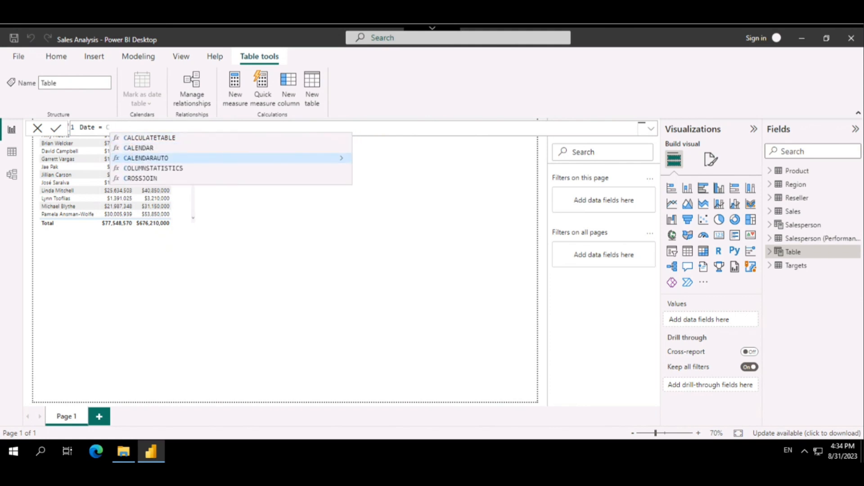
pyautogui.press('Tab')
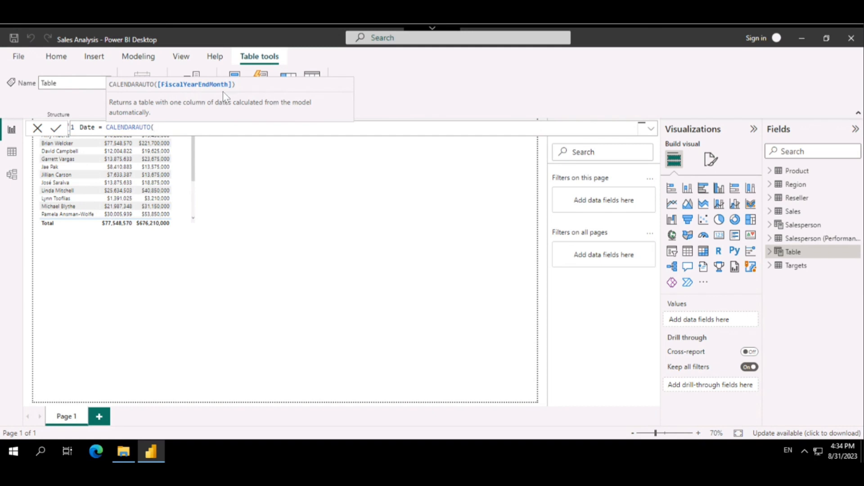
pyautogui.write('6)')
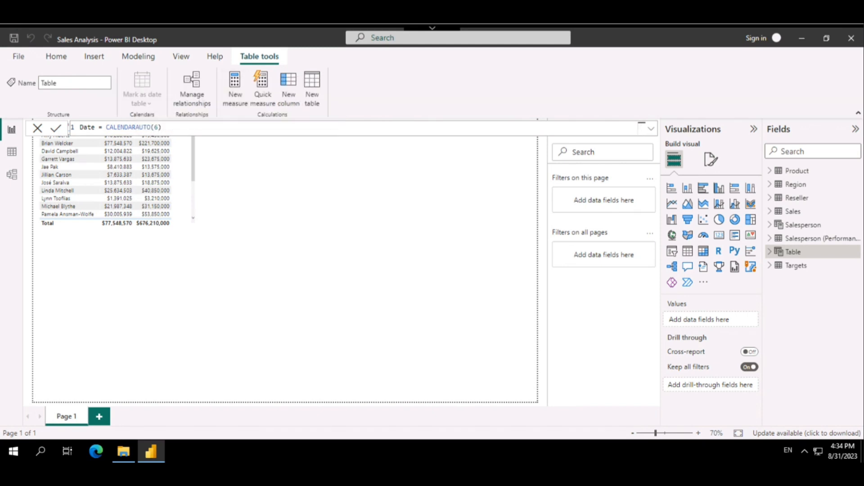
pyautogui.press('Return')
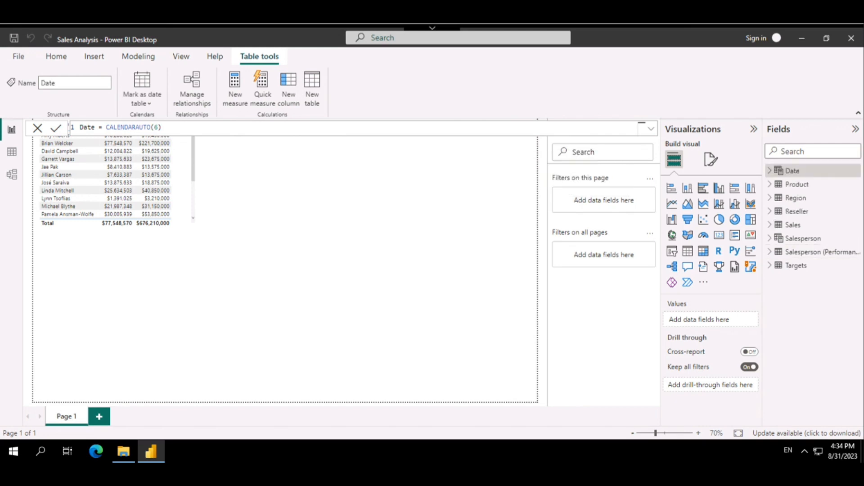
# Step: Open the Date table's data, widen its Date column, and examine the first and last dates
pyautogui.click(12, 154)
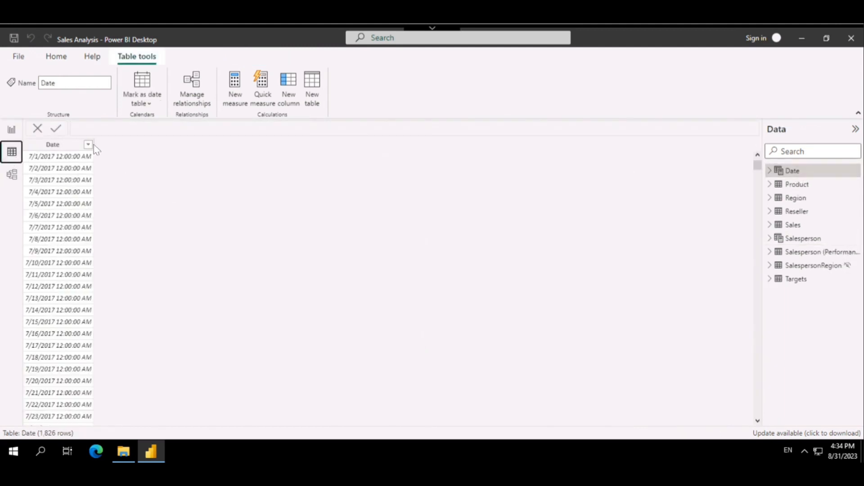
pyautogui.moveTo(94, 144); pyautogui.dragTo(114, 143)
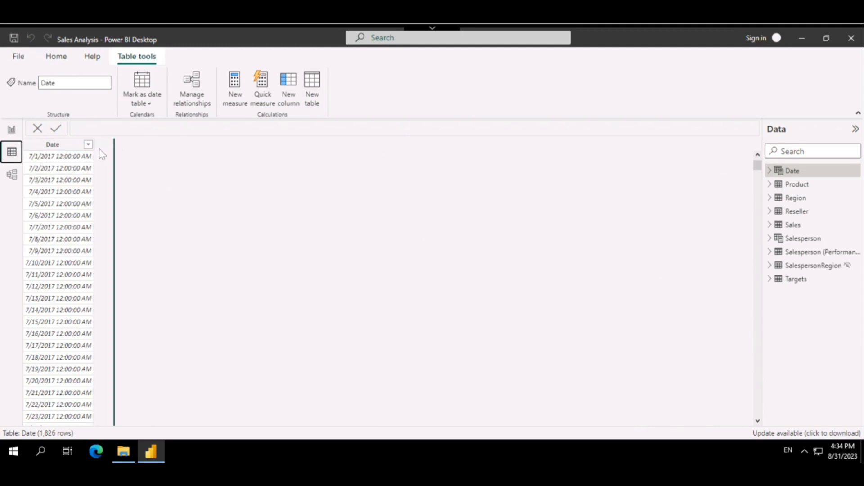
pyautogui.click(38, 164)
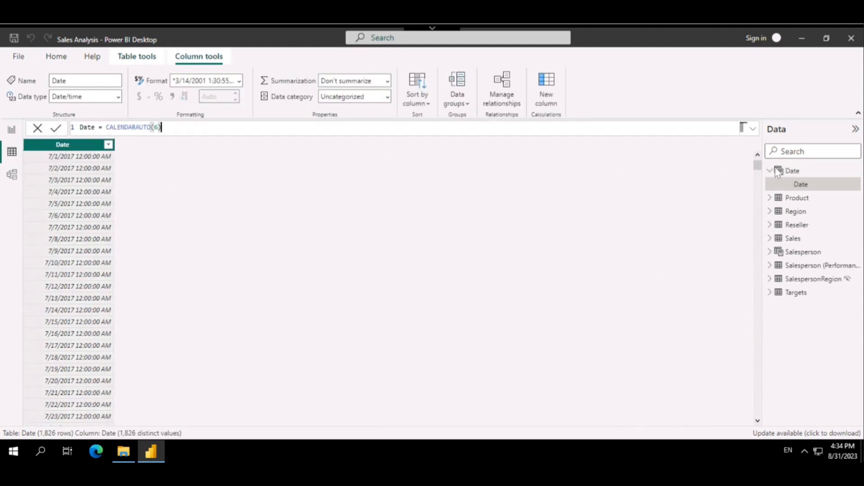
pyautogui.moveTo(757, 166); pyautogui.dragTo(756, 424)
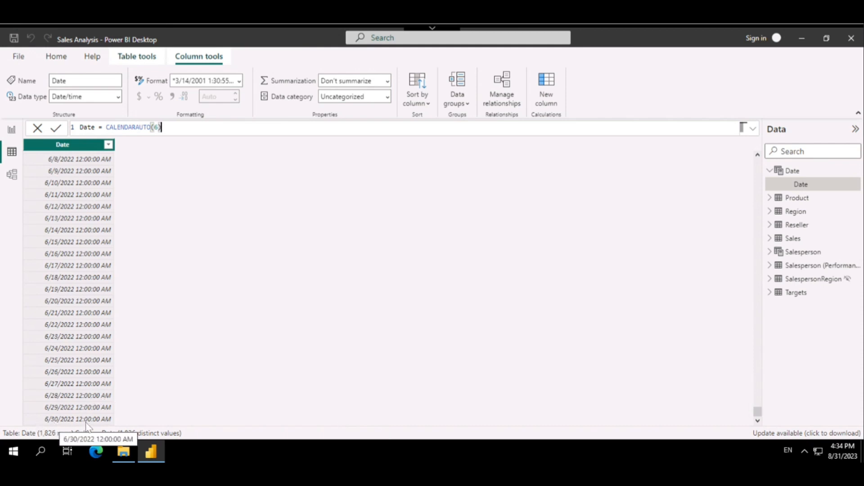
# Step: List the OrderDate values of the Sales table and examine the earliest and latest order dates
pyautogui.click(795, 241)
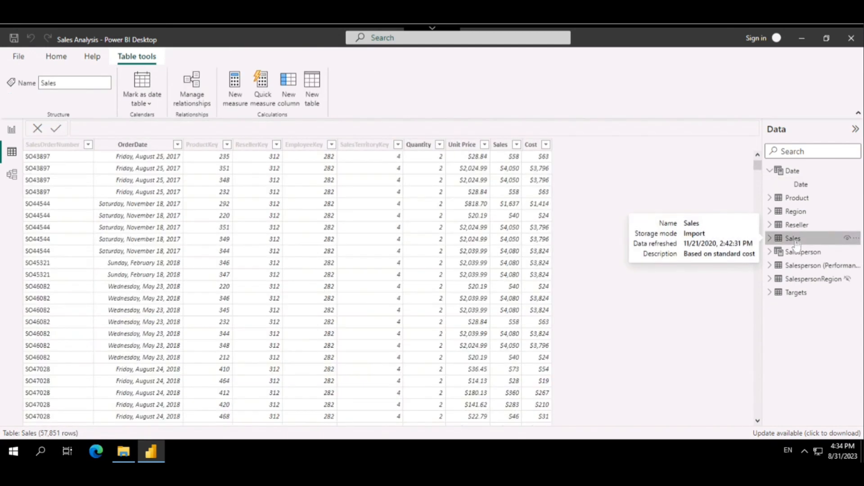
pyautogui.click(179, 147)
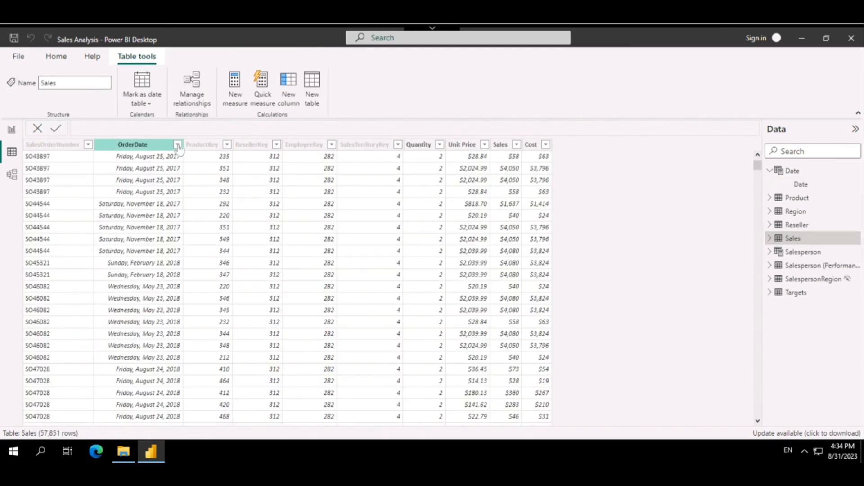
pyautogui.click(178, 144)
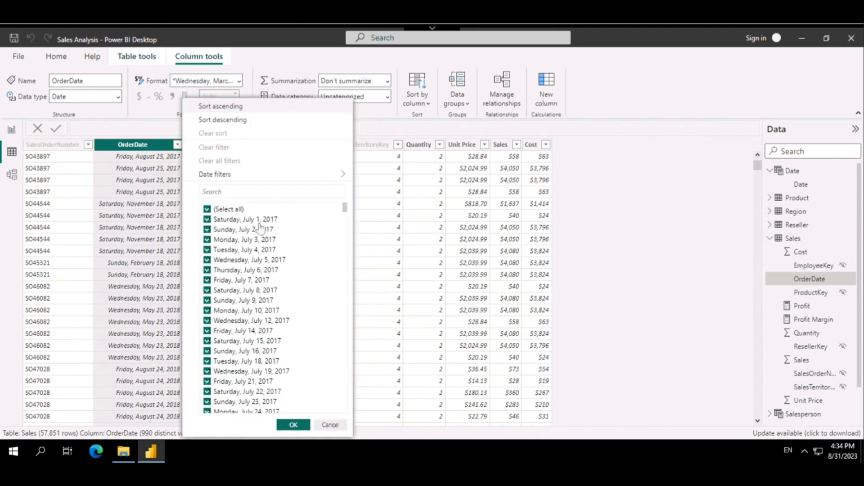
pyautogui.moveTo(343, 206); pyautogui.dragTo(341, 440)
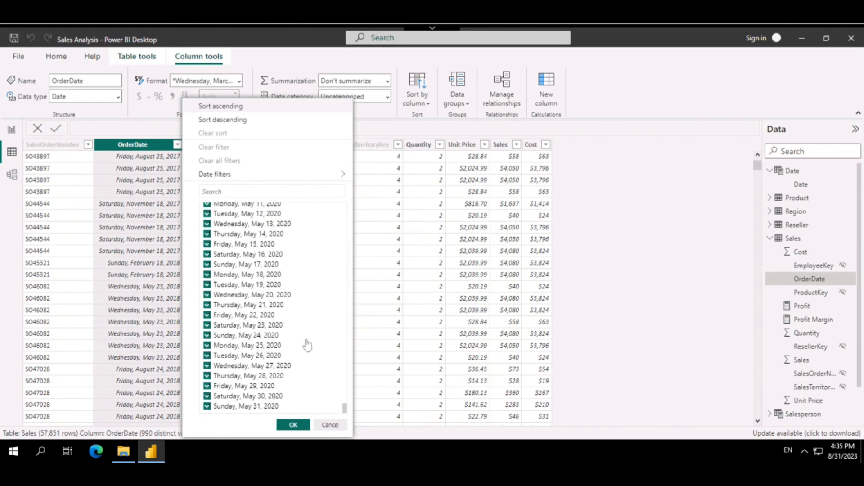
# Step: Examine the earliest OrderDate values of the Sales table and return to the Date table's data to compare its first date
pyautogui.scroll(20, 308, 345)
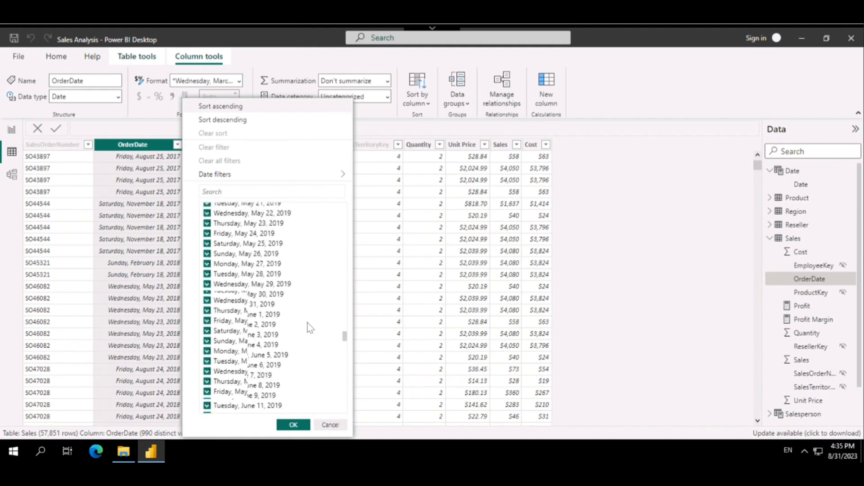
pyautogui.scroll(20, 310, 327)
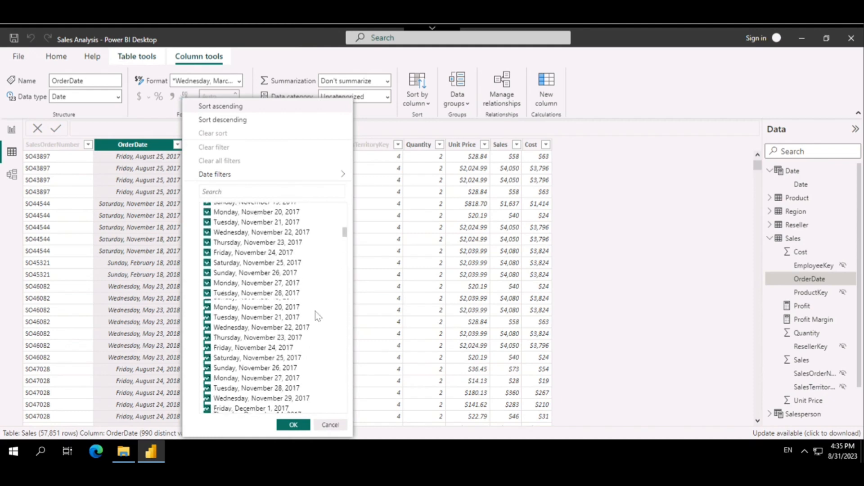
pyautogui.scroll(15, 315, 311)
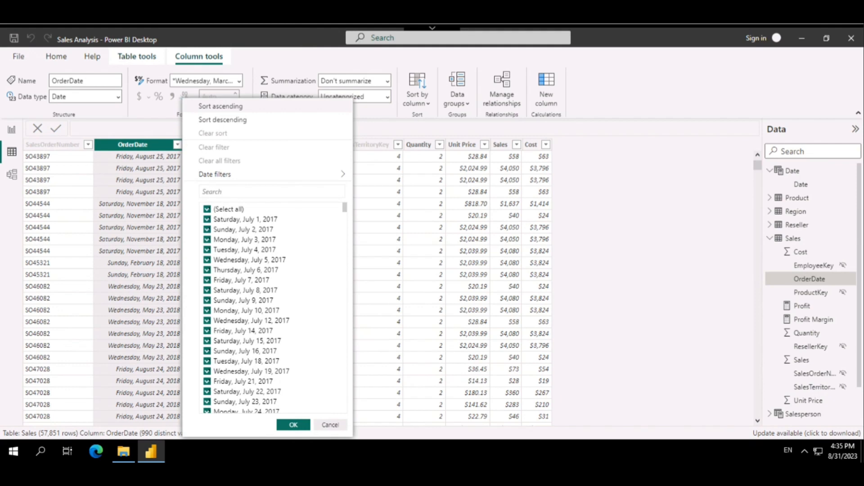
pyautogui.click(793, 172)
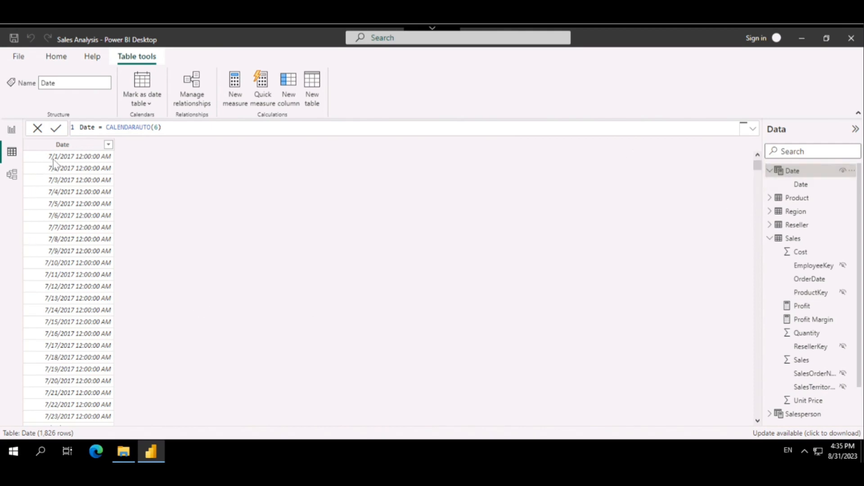
# Step: Open the Targets table's data, list its TargetMonth values, and examine the earliest and latest months
pyautogui.click(770, 171)
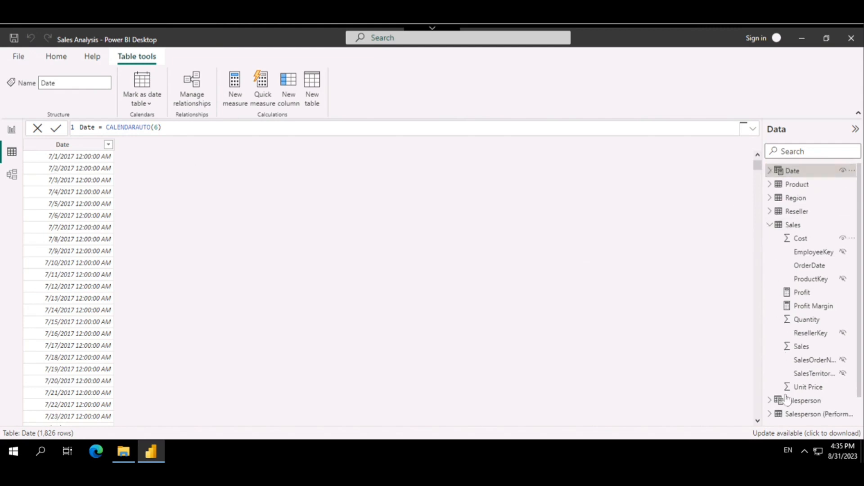
pyautogui.click(770, 225)
pyautogui.click(795, 283)
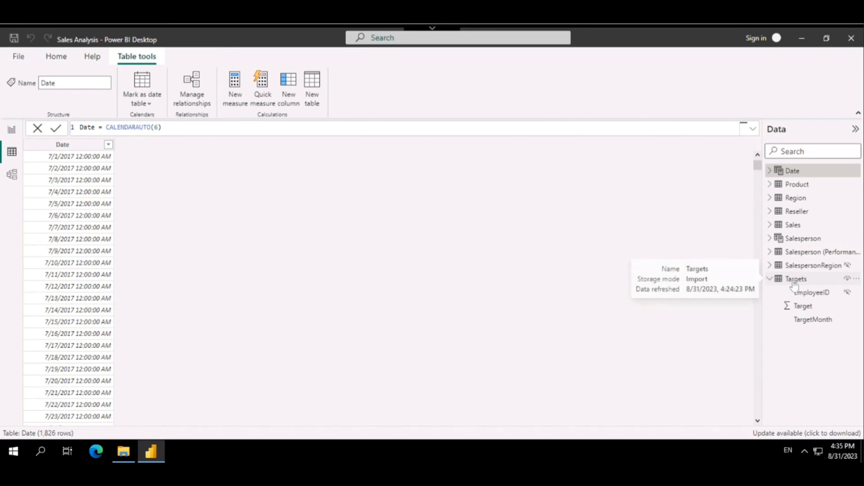
pyautogui.click(794, 284)
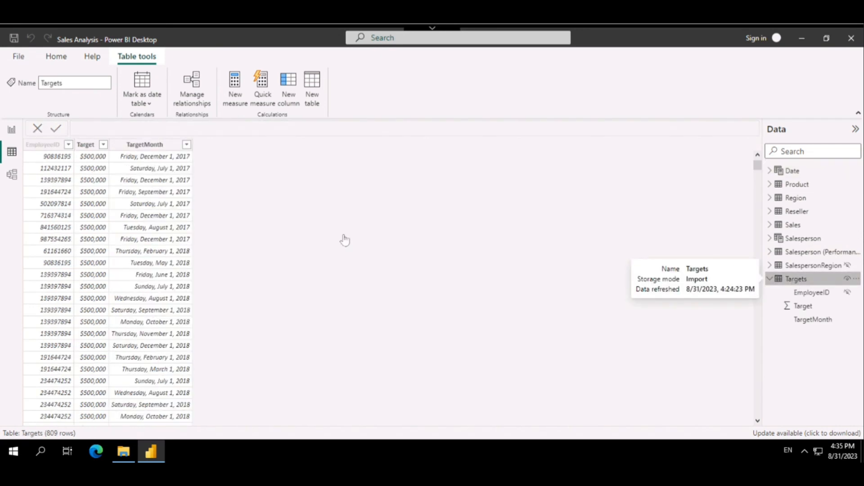
pyautogui.click(186, 144)
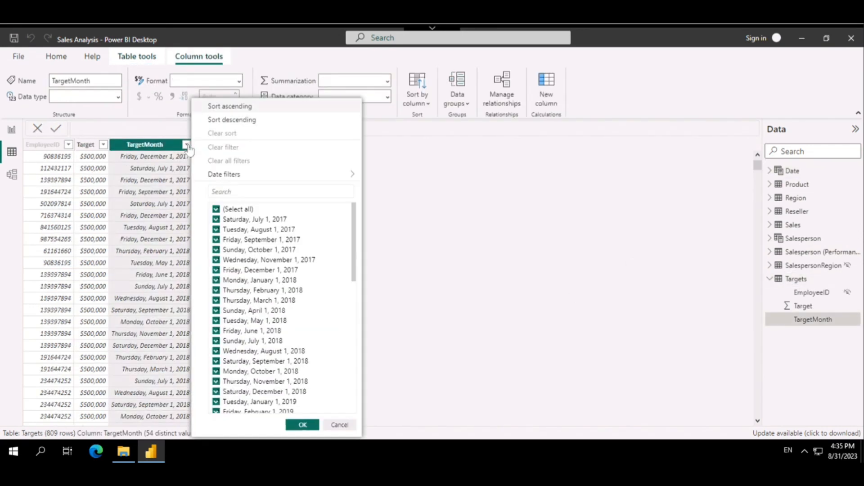
pyautogui.moveTo(352, 246); pyautogui.dragTo(357, 412)
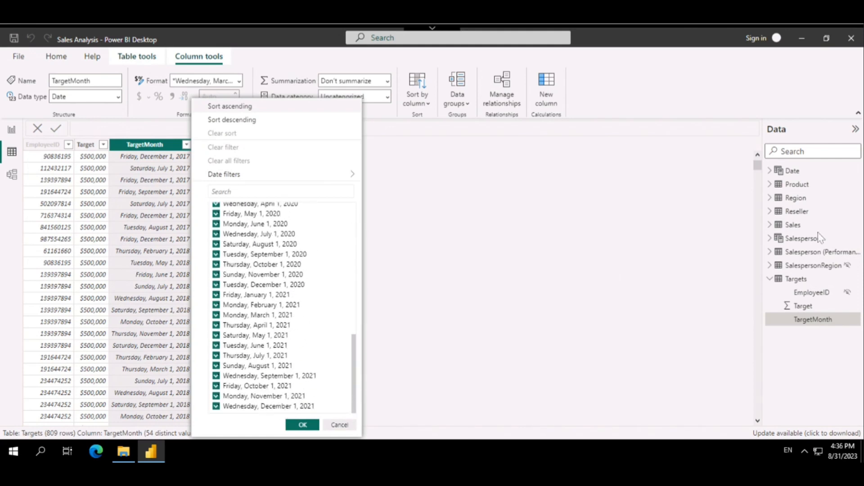
# Step: Return to the Date table and start a new calculated column in it from the report view
pyautogui.click(792, 171)
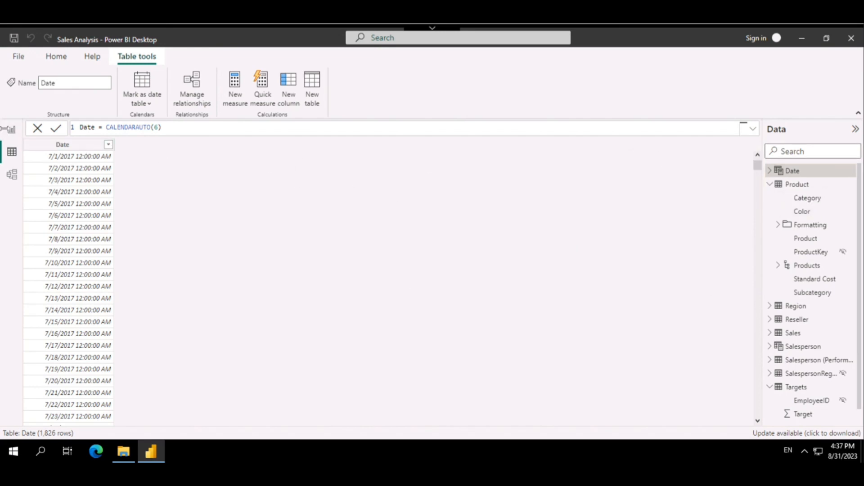
pyautogui.click(11, 130)
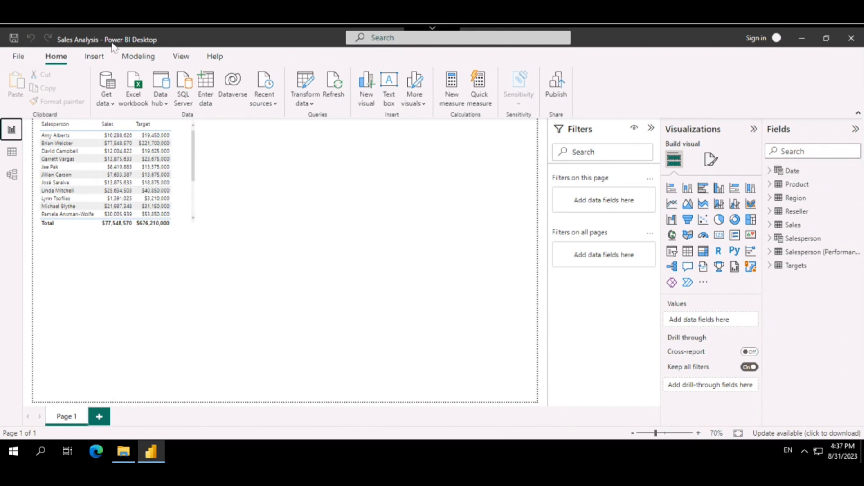
pyautogui.click(149, 62)
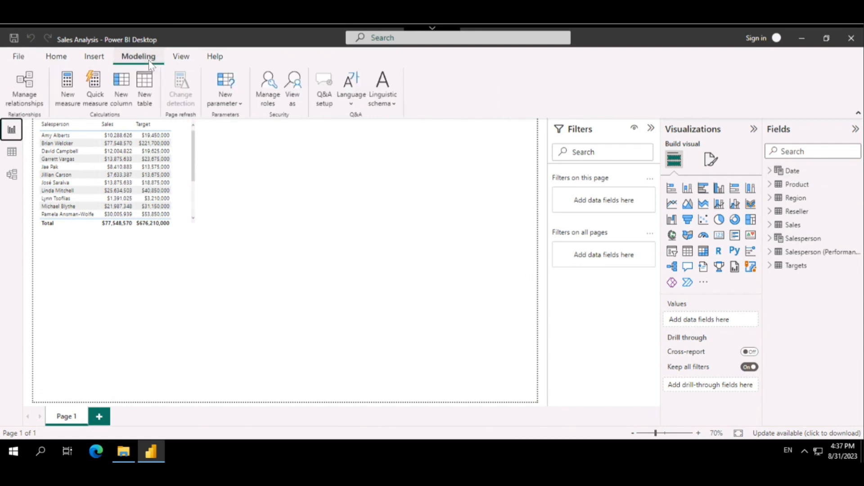
pyautogui.click(793, 172)
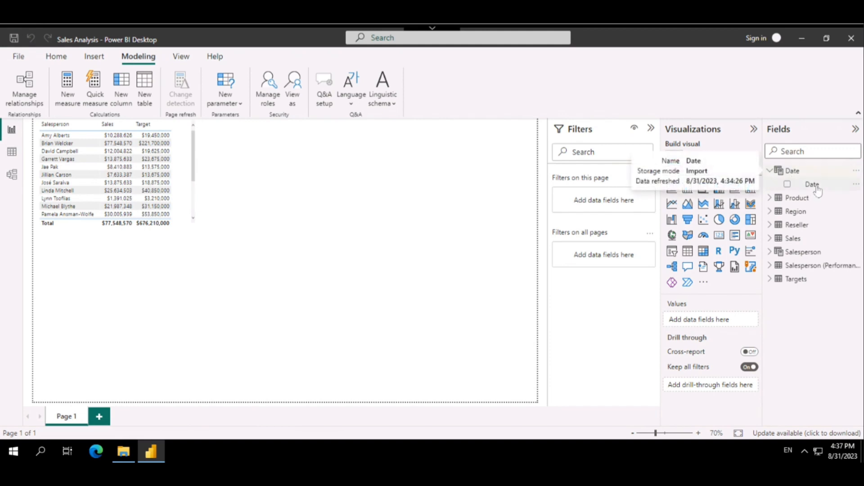
pyautogui.click(812, 185)
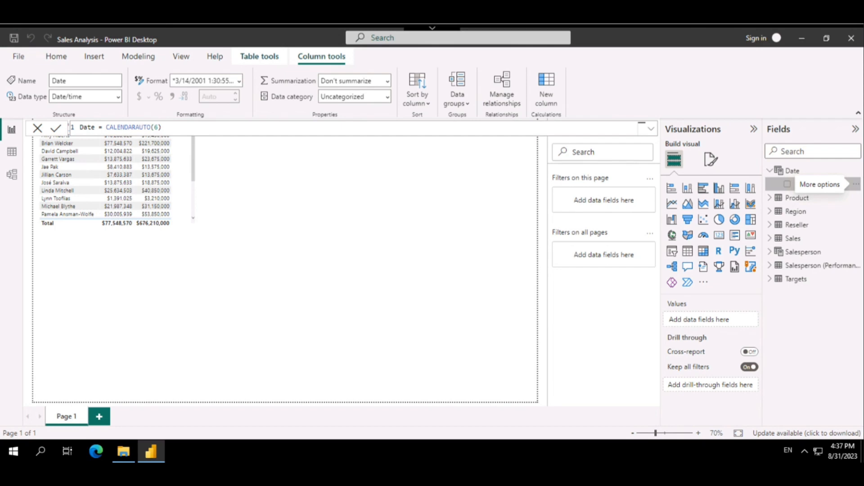
pyautogui.click(856, 185)
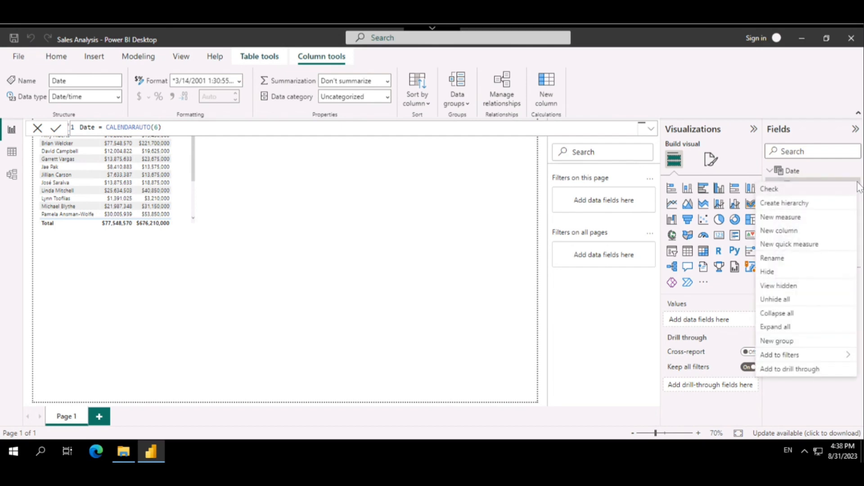
pyautogui.click(795, 230)
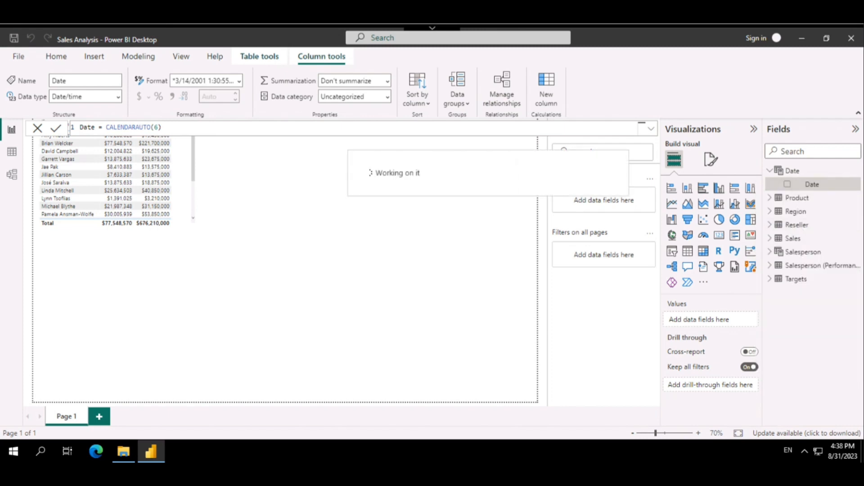
# Step: Enter the column formula Year = "FY"&YEAR('Date'[Date])
pyautogui.write('Y')
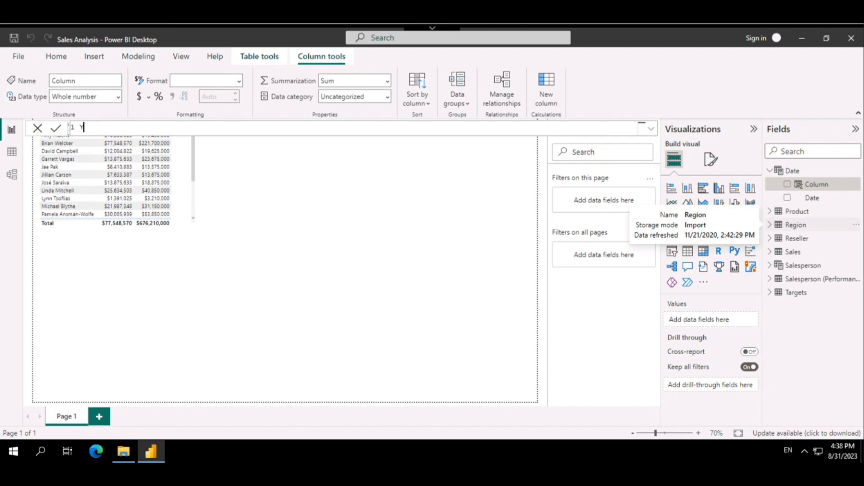
pyautogui.write('ear =')
pyautogui.write('"FY')
pyautogui.write('&YEAR(')
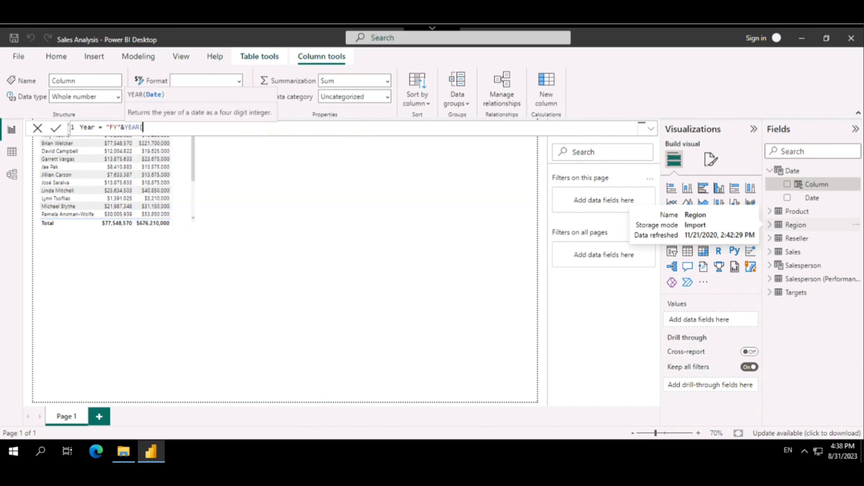
pyautogui.write('date')
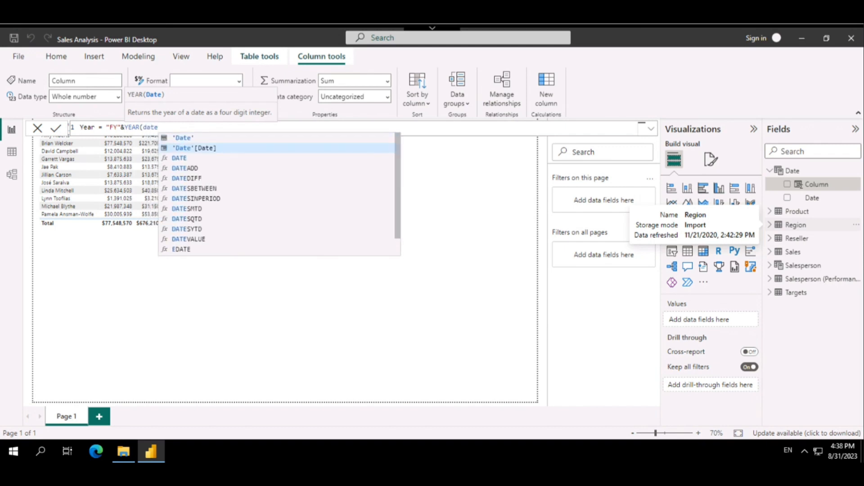
pyautogui.press('Tab')
pyautogui.write(')')
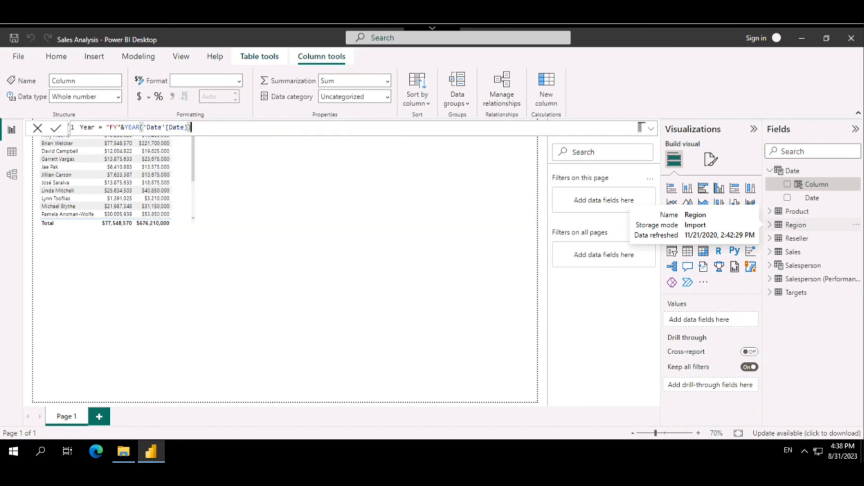
pyautogui.write(' + if')
pyautogui.press('BackSpace')
pyautogui.press('BackSpace')
pyautogui.press('BackSpace')
pyautogui.press('BackSpace')
pyautogui.press('BackSpace')
pyautogui.press('BackSpace')
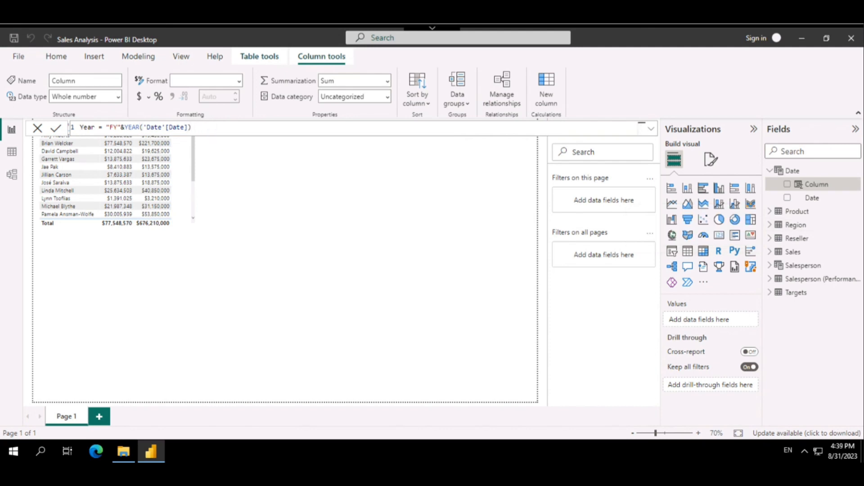
# Step: Create the Year column from the entered formula and open the Date table's data
pyautogui.press('Return')
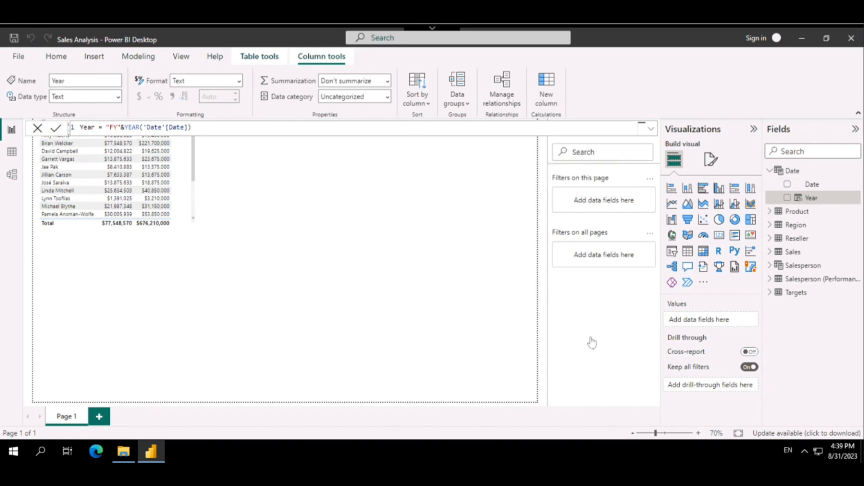
pyautogui.click(20, 153)
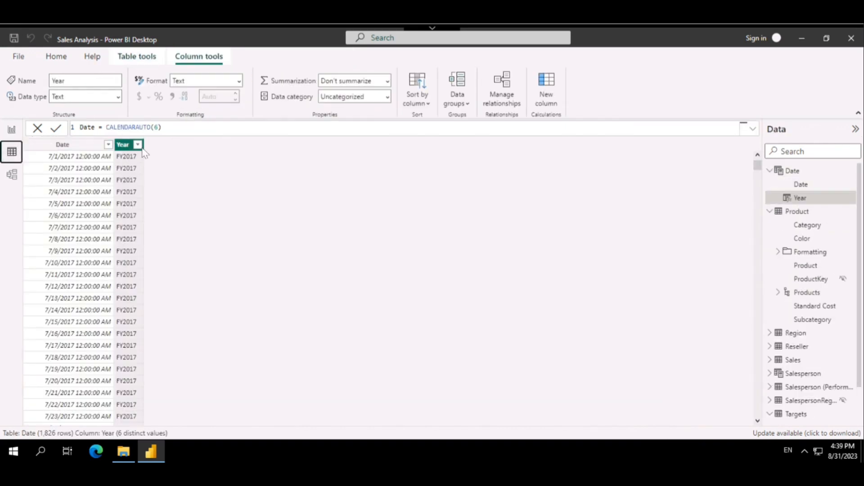
# Step: Examine the Year labels in the Date table around the end of June 2018 and the change from December 2017 to January 2018
pyautogui.scroll(-20, 139, 248)
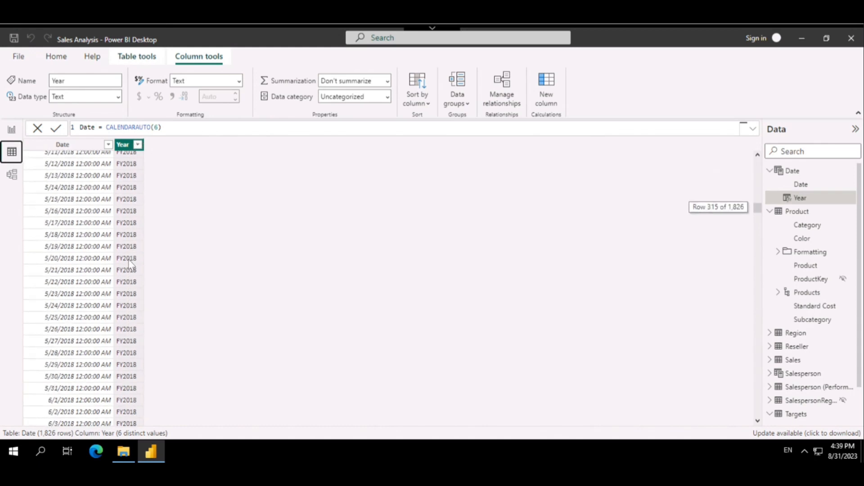
pyautogui.scroll(8, 131, 264)
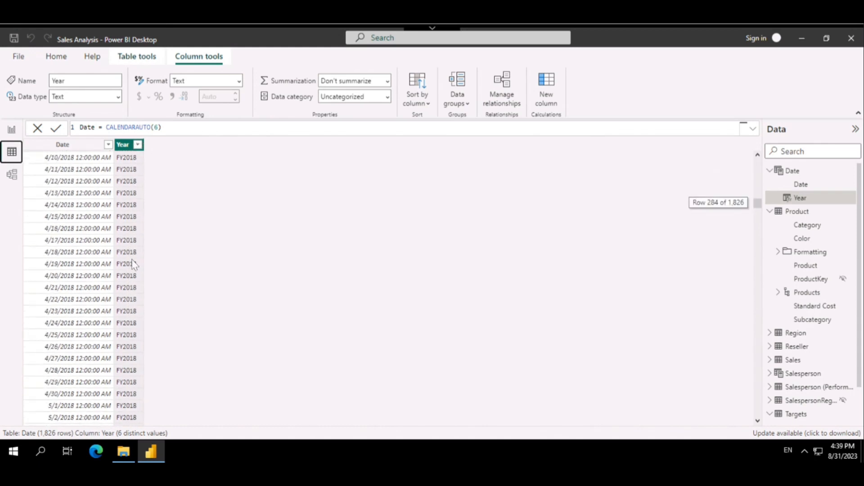
pyautogui.scroll(4, 121, 254)
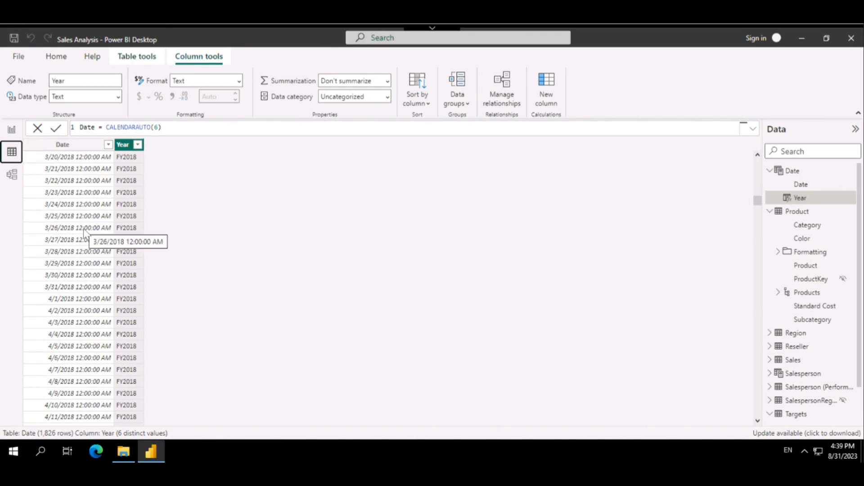
pyautogui.scroll(4, 107, 241)
pyautogui.scroll(15, 107, 240)
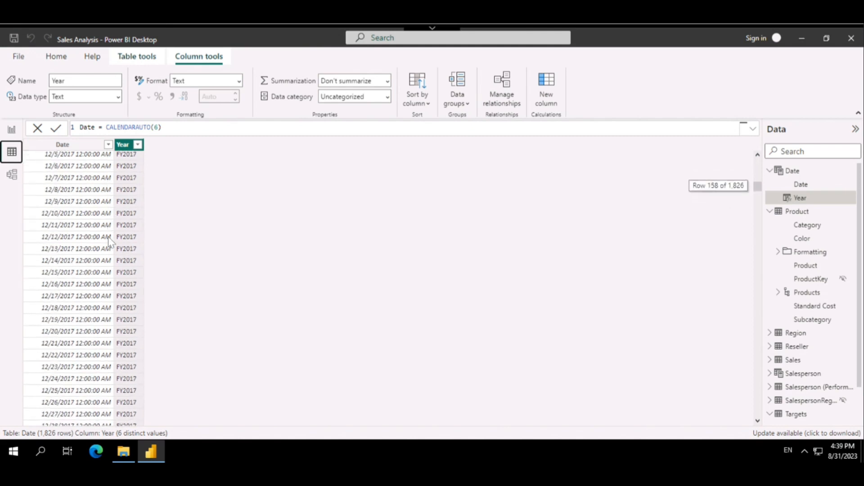
pyautogui.scroll(4, 108, 242)
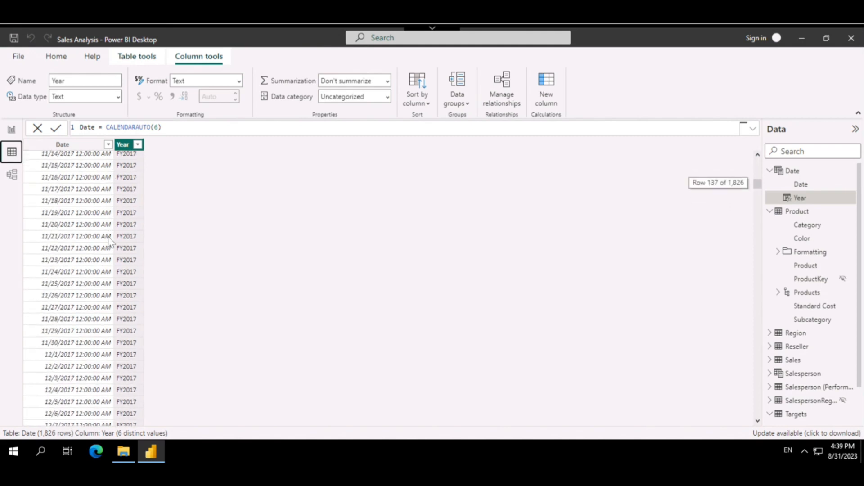
pyautogui.scroll(15, 109, 242)
pyautogui.scroll(-20, 108, 240)
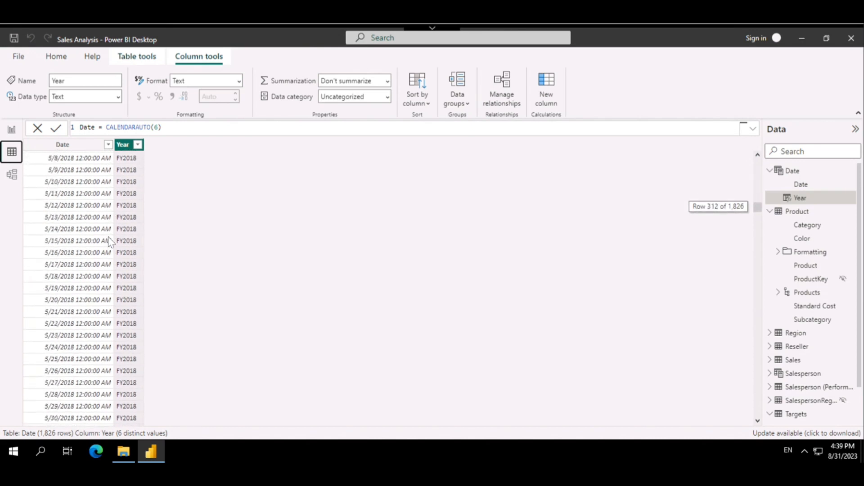
pyautogui.scroll(-4, 109, 238)
pyautogui.scroll(-5, 108, 241)
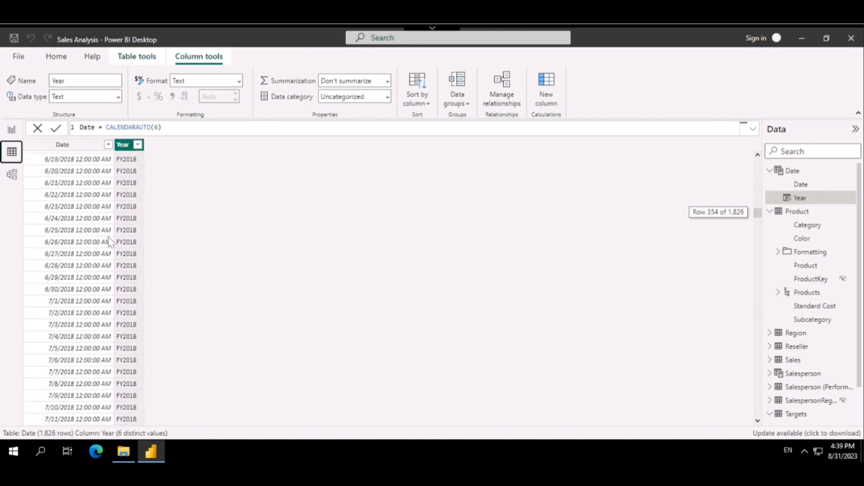
pyautogui.scroll(20, 108, 241)
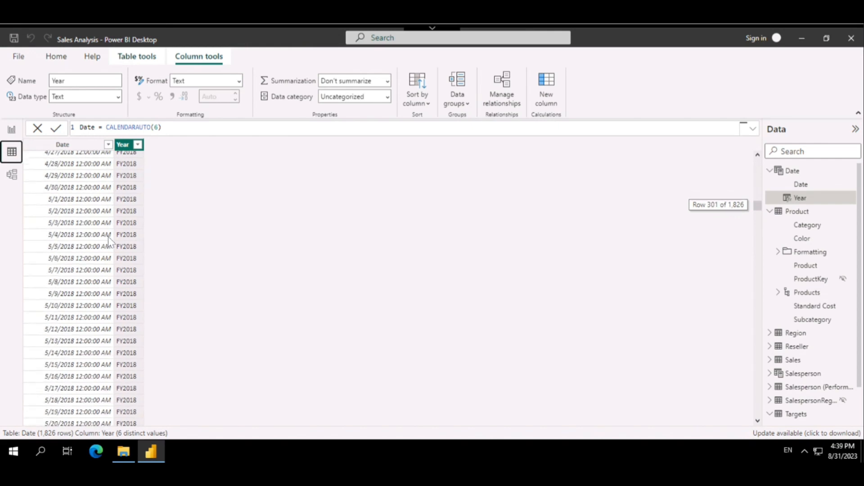
pyautogui.scroll(20, 108, 238)
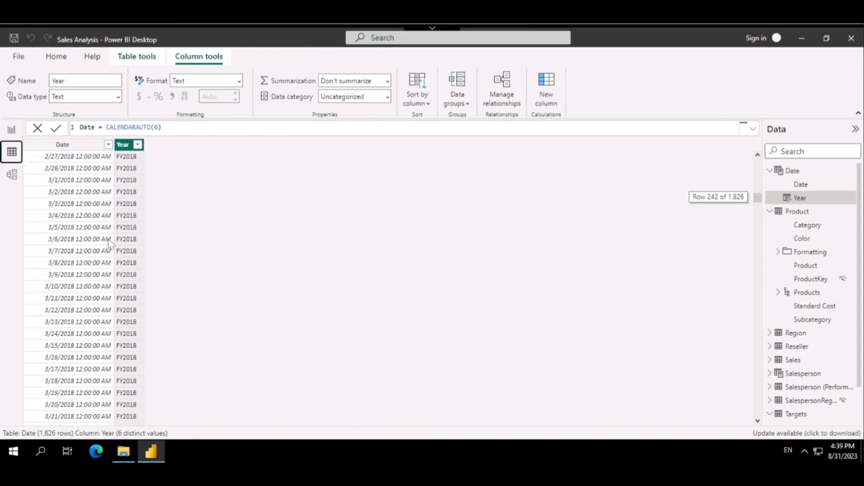
pyautogui.scroll(3, 108, 243)
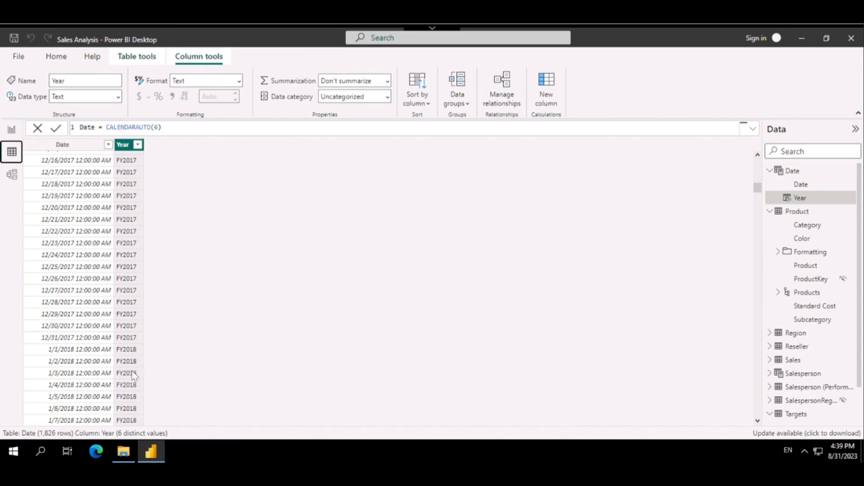
# Step: Extend the Date table's Year formula with + IF(MONTH('Date'[Date])>6,1) and apply it
pyautogui.click(158, 128)
pyautogui.click(800, 198)
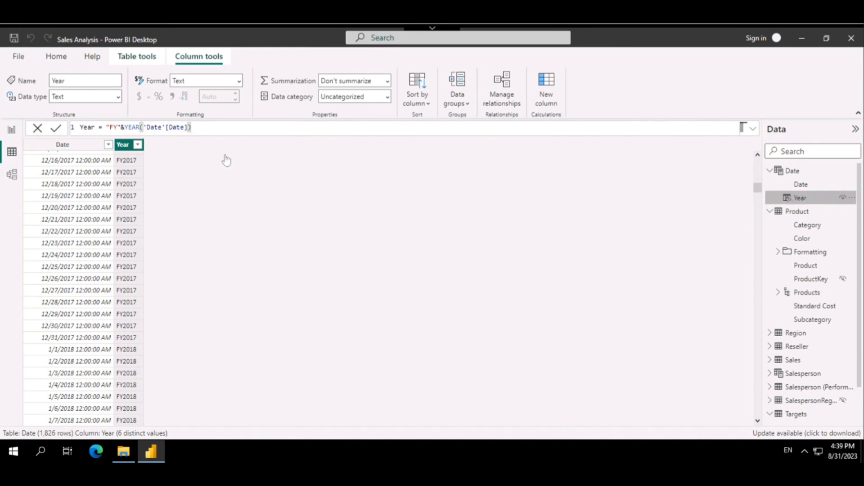
pyautogui.write('=')
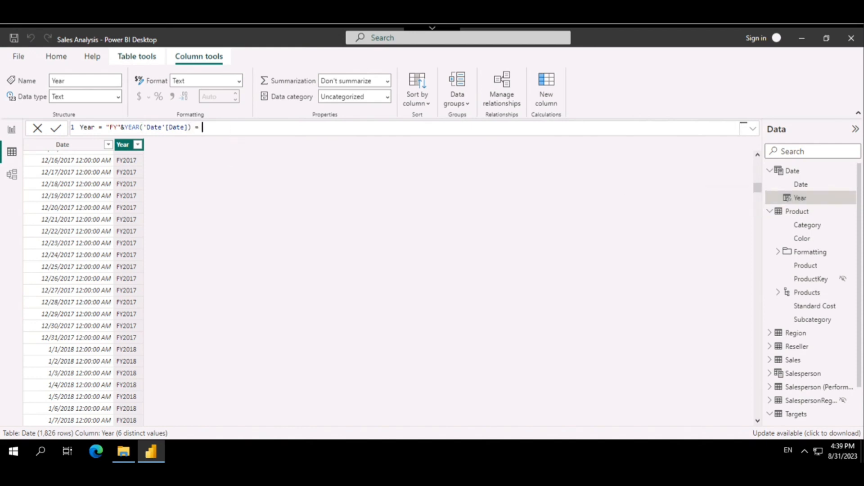
pyautogui.press('BackSpace')
pyautogui.write('+ IF(')
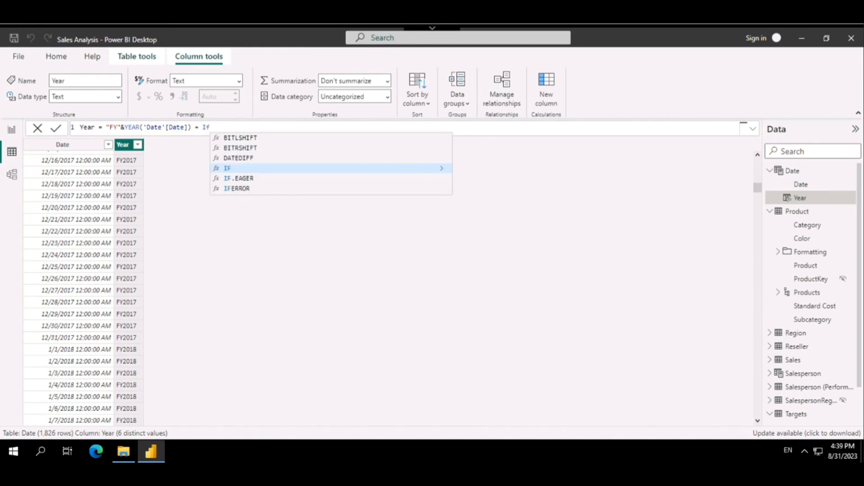
pyautogui.write('MONTH(')
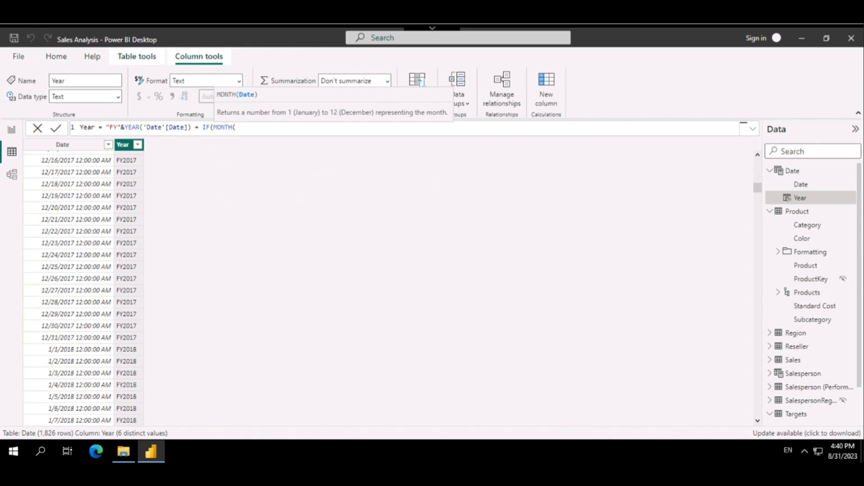
pyautogui.write('date')
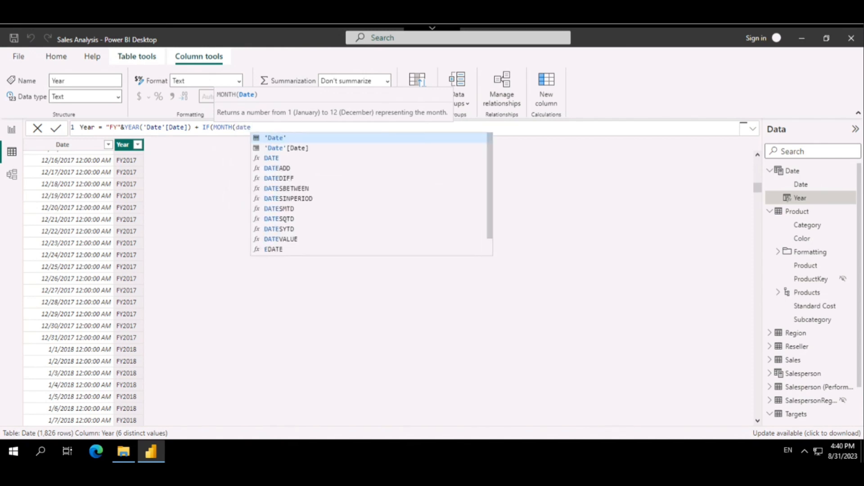
pyautogui.press('Down')
pyautogui.press('Tab')
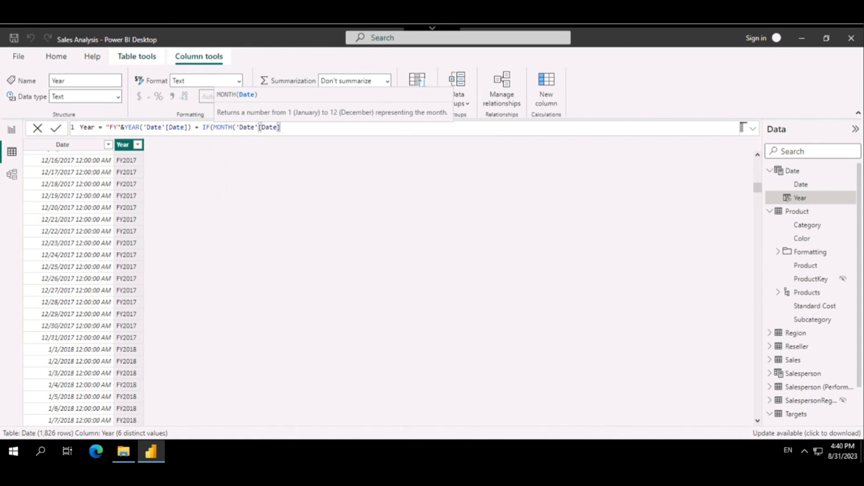
pyautogui.write(')')
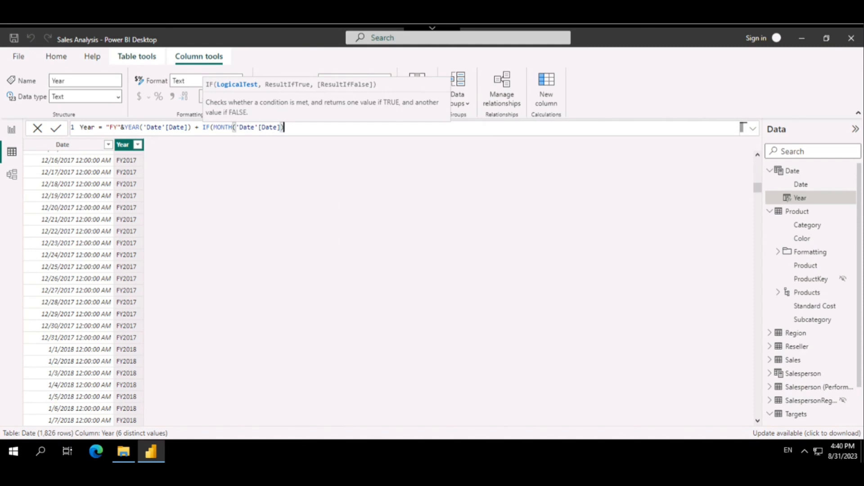
pyautogui.write('>6,1)')
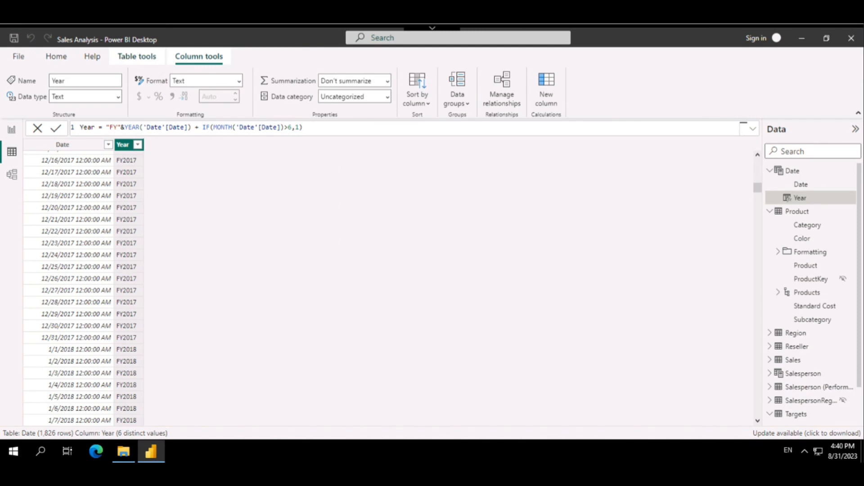
pyautogui.press('Return')
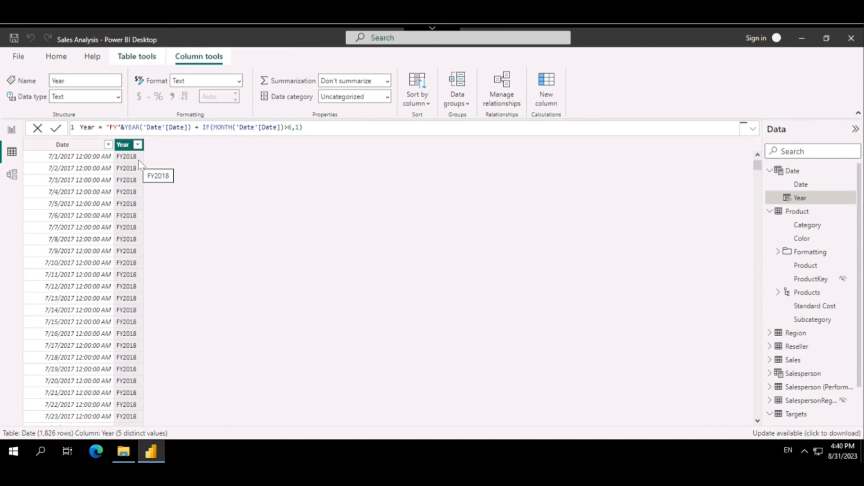
# Step: Examine the Year labels in the Date table from July 2017 through the change from June to July 2018
pyautogui.scroll(-10, 141, 274)
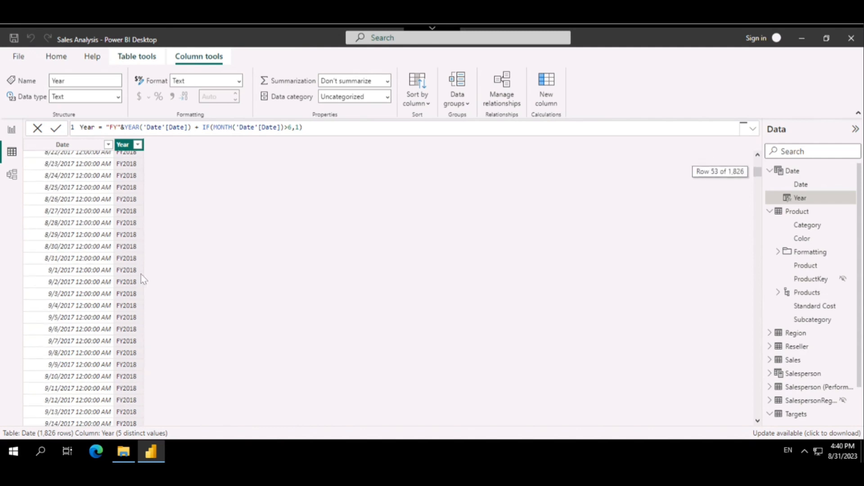
pyautogui.scroll(-20, 141, 274)
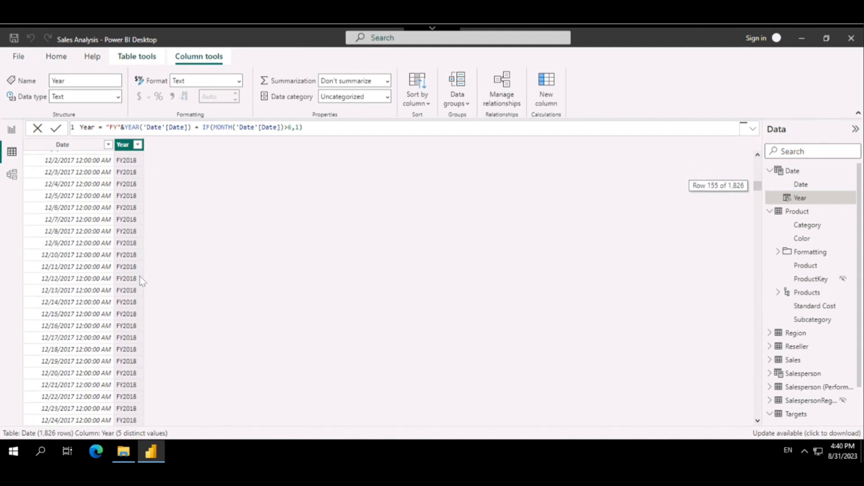
pyautogui.scroll(-20, 141, 281)
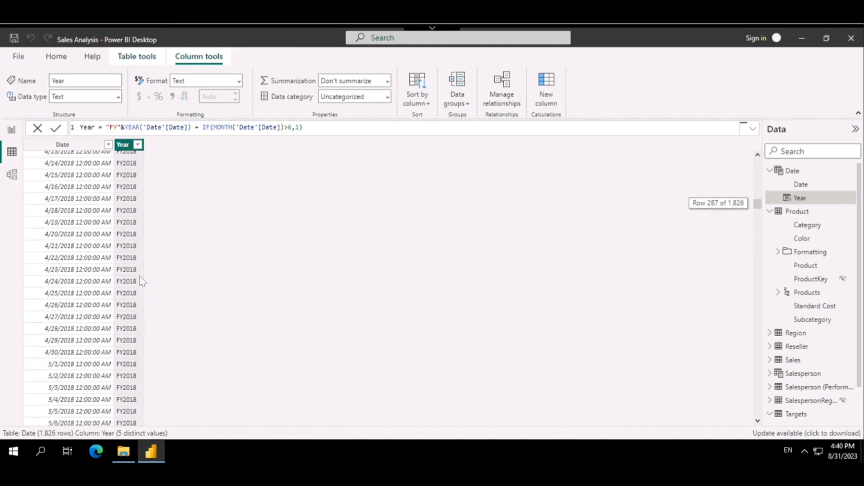
pyautogui.scroll(-15, 141, 281)
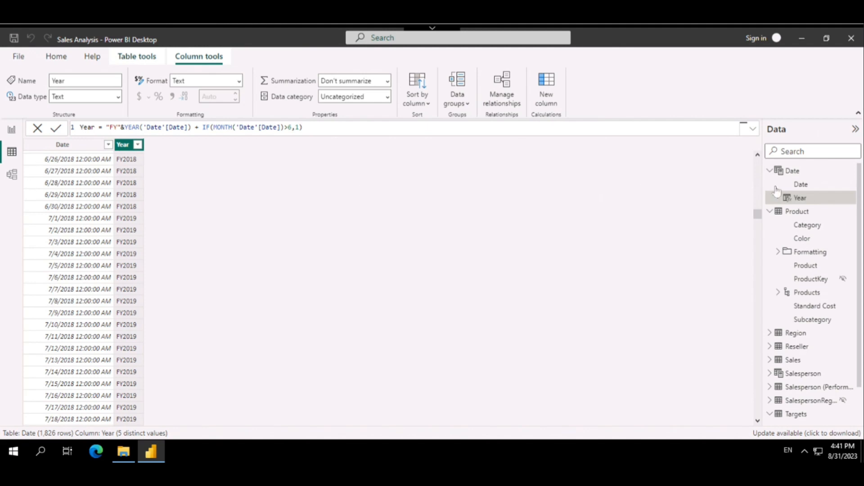
# Step: Add a new calculated column to the Date table and begin its formula with Quarter = 'Date'[Year] & " Q" &, followed by a new line
pyautogui.click(850, 199)
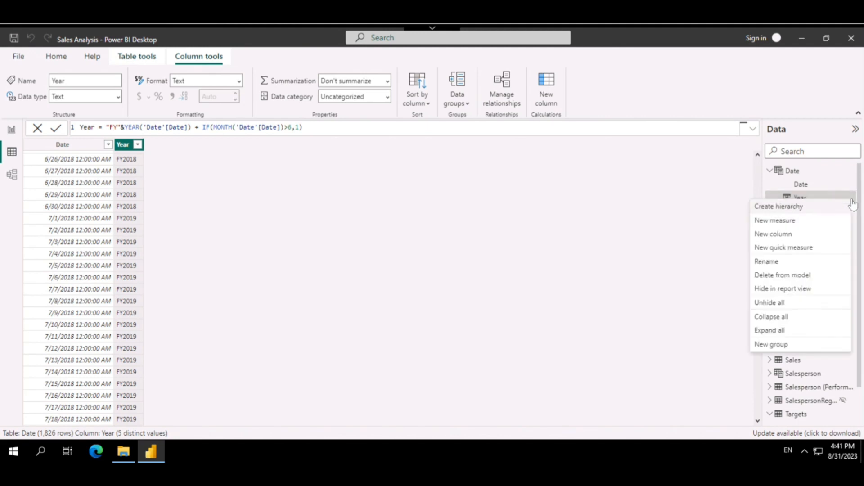
pyautogui.click(789, 237)
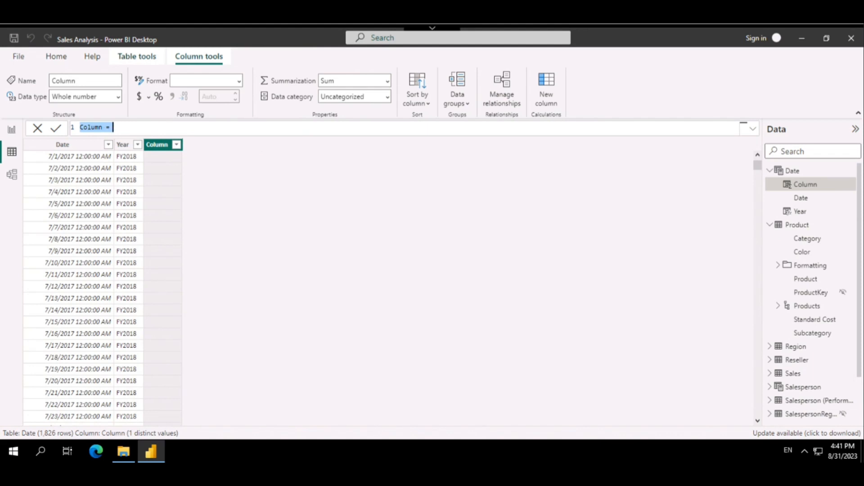
pyautogui.write('Quarter =')
pyautogui.write('date')
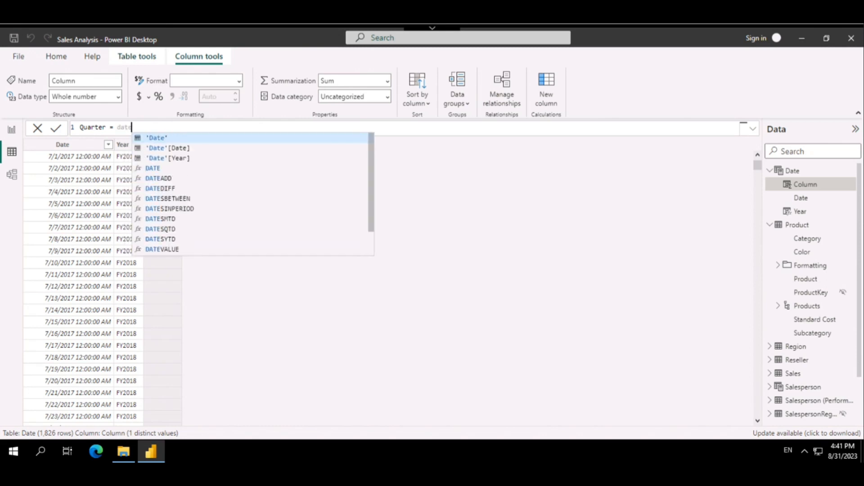
pyautogui.click(242, 159)
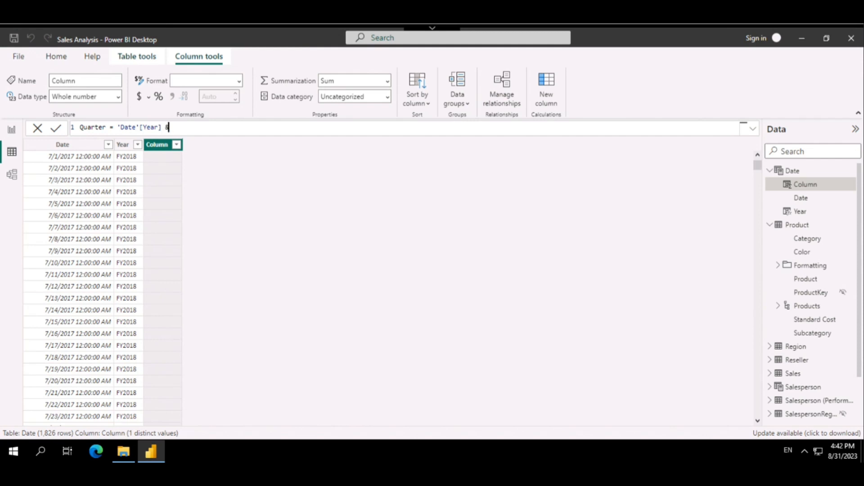
pyautogui.write('"')
pyautogui.write('Q" &')
pyautogui.hotkey('shift', 'Return')
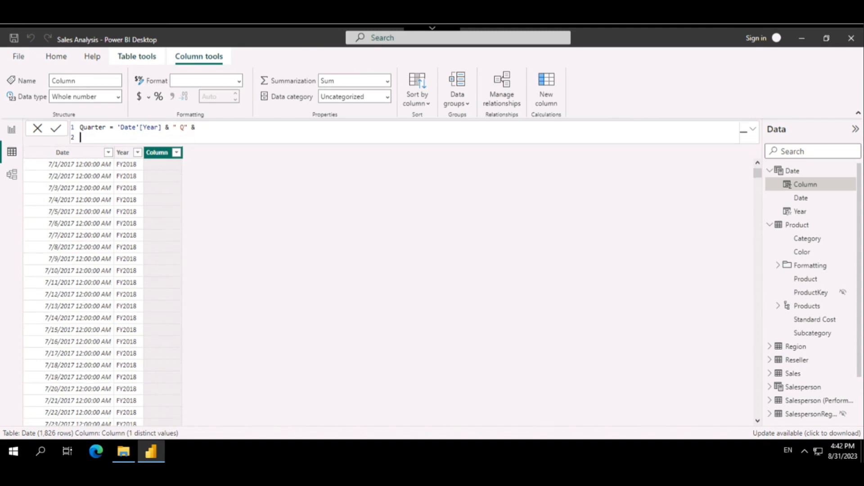
# Step: Begin the Quarter formula's second line with IF(MONTH( on the 'Date'[Date] column
pyautogui.write('if')
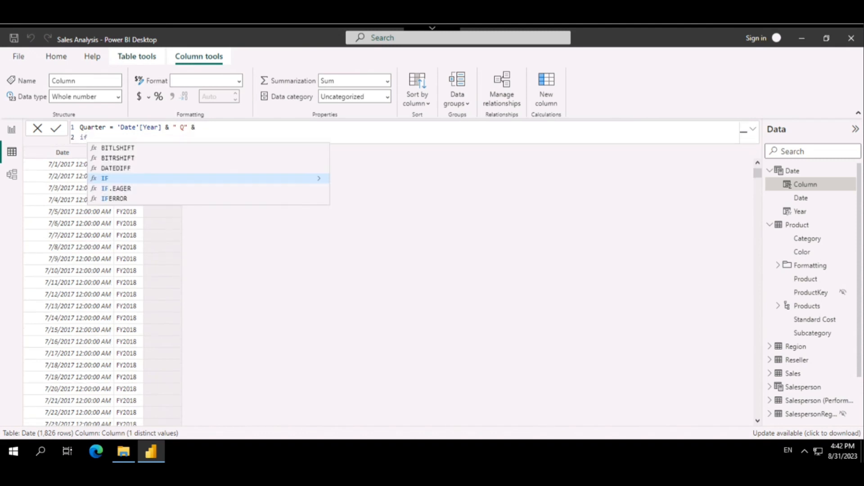
pyautogui.press('Tab')
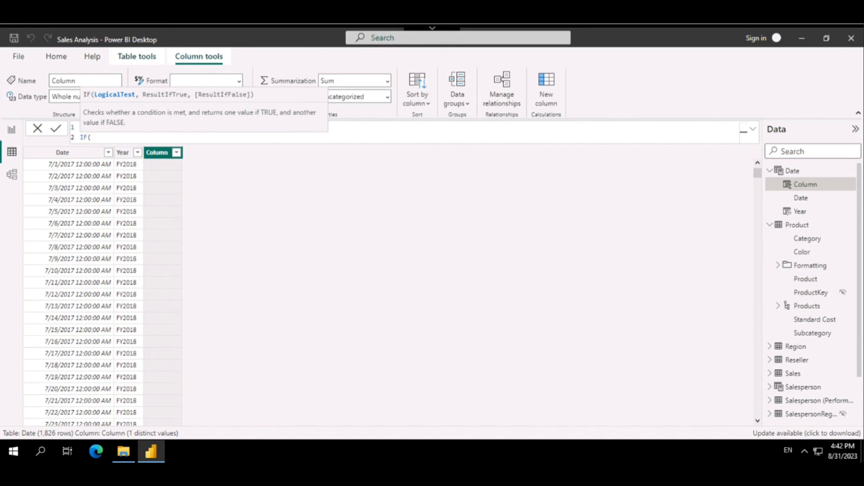
pyautogui.write('MONTH(')
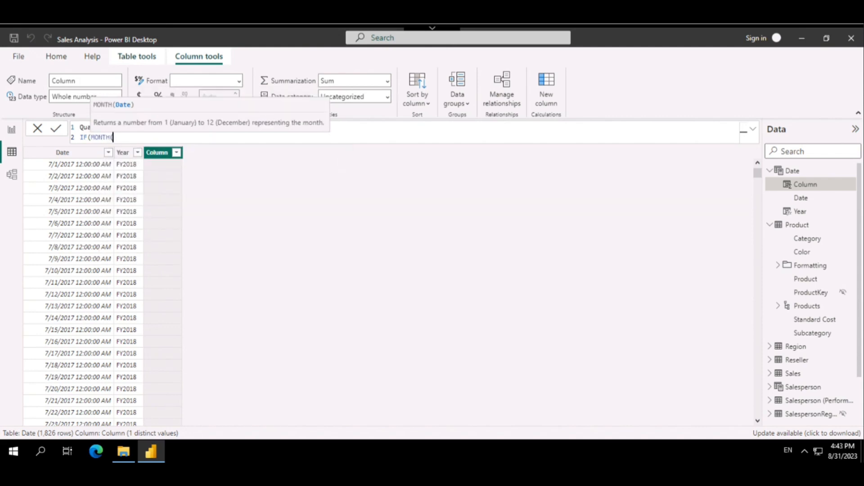
pyautogui.write('date')
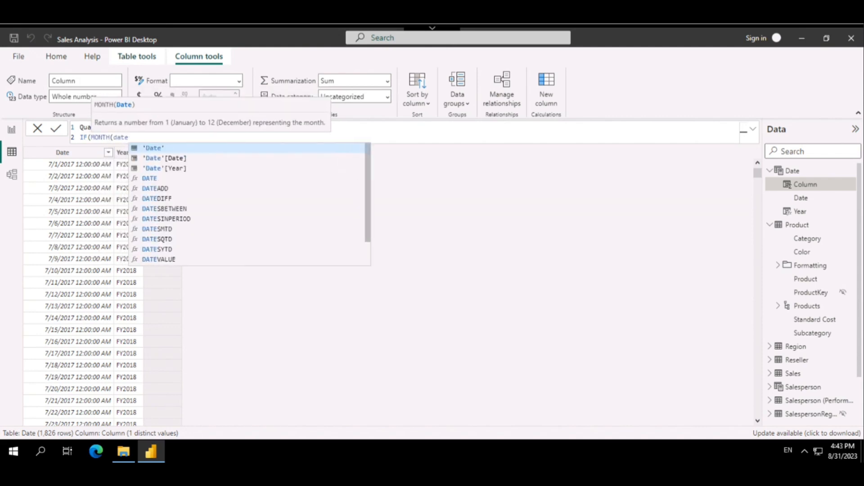
pyautogui.press('Down')
pyautogui.press('Down')
pyautogui.press('Up')
pyautogui.press('Tab')
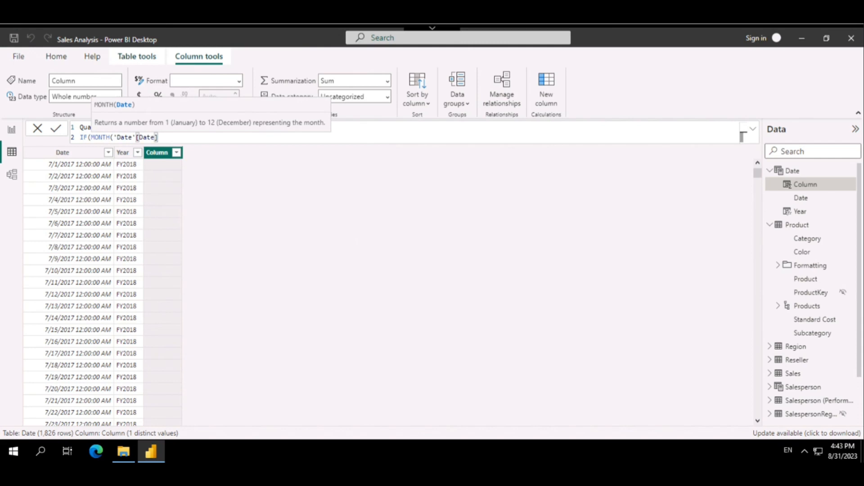
# Step: Complete the second line as IF(MONTH('Date'[Date]) <=3,3, including the missing closing parenthesis, and add an empty third line
pyautogui.write('<=3,3')
pyautogui.press('BackSpace')
pyautogui.write('3')
pyautogui.write(',')
pyautogui.write(' uf')
pyautogui.press('BackSpace')
pyautogui.press('BackSpace')
pyautogui.click(159, 137)
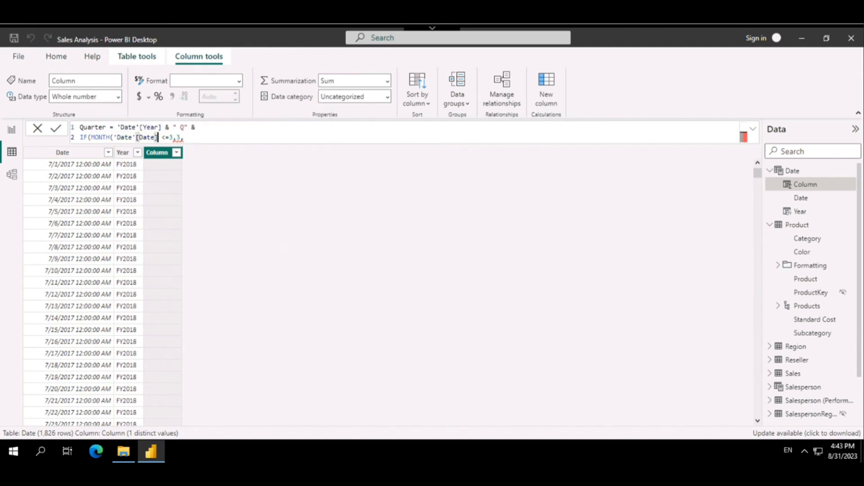
pyautogui.write(')')
pyautogui.click(190, 137)
pyautogui.hotkey('shift', 'Return')
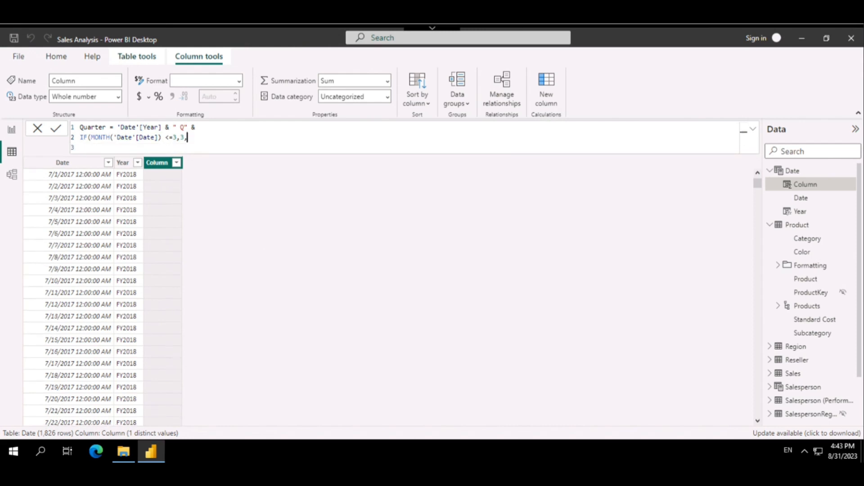
# Step: Copy the IF line to the third line and change its condition and result to <=6,4
pyautogui.moveTo(188, 138); pyautogui.dragTo(79, 137)
pyautogui.hotkey('ctrl', 'c')
pyautogui.click(130, 148)
pyautogui.hotkey('ctrl', 'v')
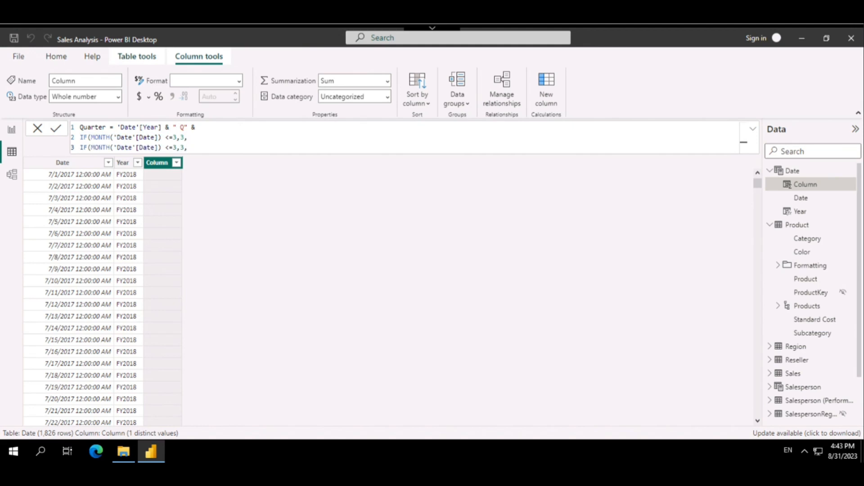
pyautogui.doubleClick(174, 147)
pyautogui.write('6')
pyautogui.press('Right')
pyautogui.write('4')
# Step: Duplicate the third line as a fourth line of the Quarter formula and set its month limit to <=9
pyautogui.moveTo(187, 147); pyautogui.dragTo(80, 148)
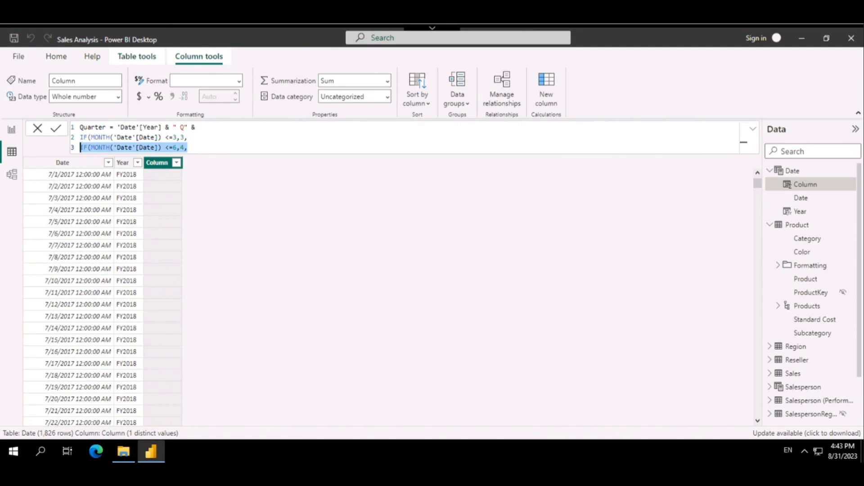
pyautogui.click(203, 148)
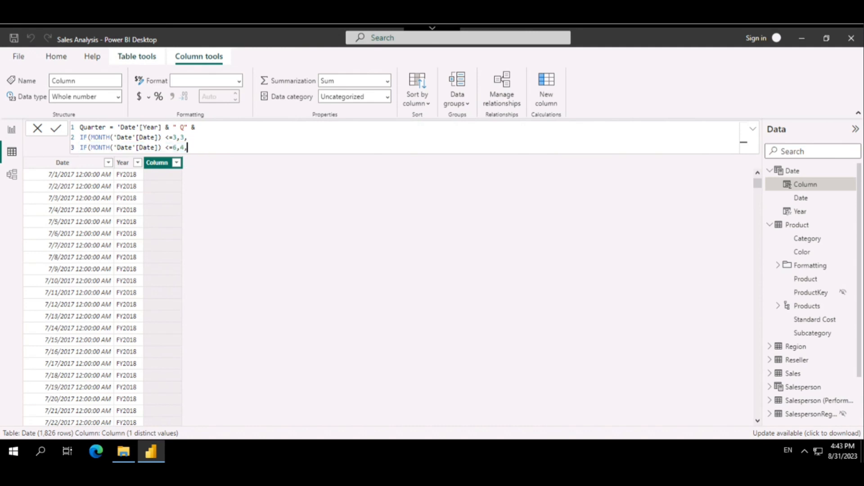
pyautogui.hotkey('shift', 'Return')
pyautogui.hotkey('ctrl', 'v')
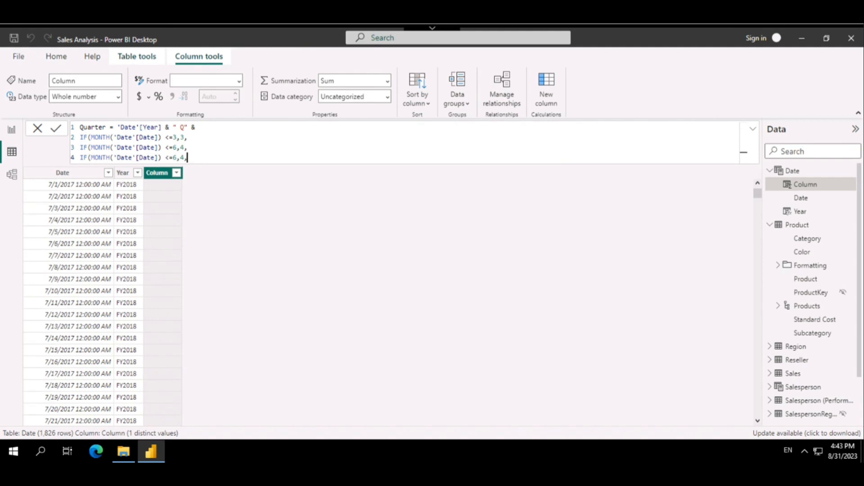
pyautogui.moveTo(176, 158); pyautogui.dragTo(173, 158)
pyautogui.write('9')
# Step: Set the fourth line's results to 1 and 2, close the formula with ))) on a fifth line, and create the Quarter column
pyautogui.click(188, 158)
pyautogui.click(184, 158)
pyautogui.moveTo(183, 158); pyautogui.dragTo(180, 157)
pyautogui.write('3')
pyautogui.click(188, 158)
pyautogui.write('2')
pyautogui.hotkey('shift', 'Return')
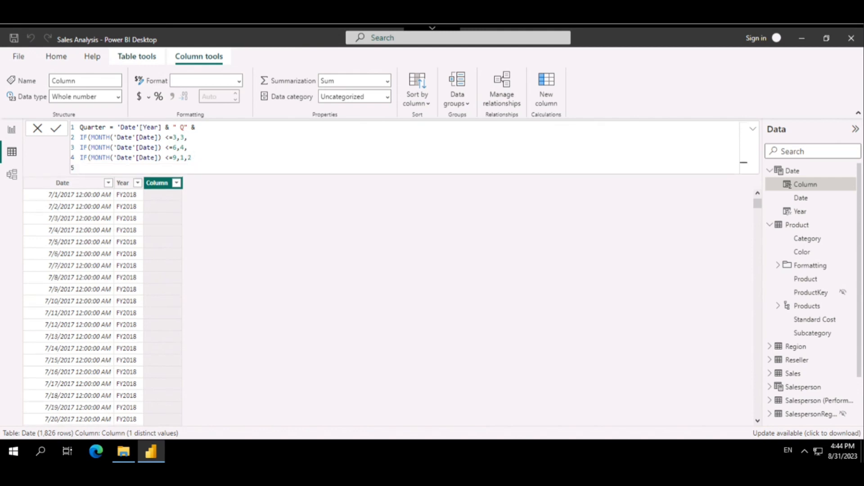
pyautogui.write(')))')
pyautogui.click(52, 130)
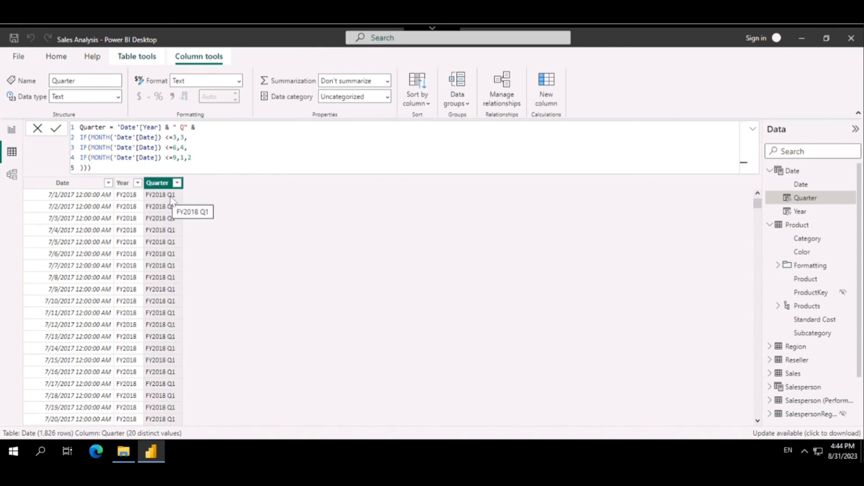
# Step: Check the Quarter values against the dates from July 2017 to April 2018 in the Date table
pyautogui.scroll(-20, 172, 207)
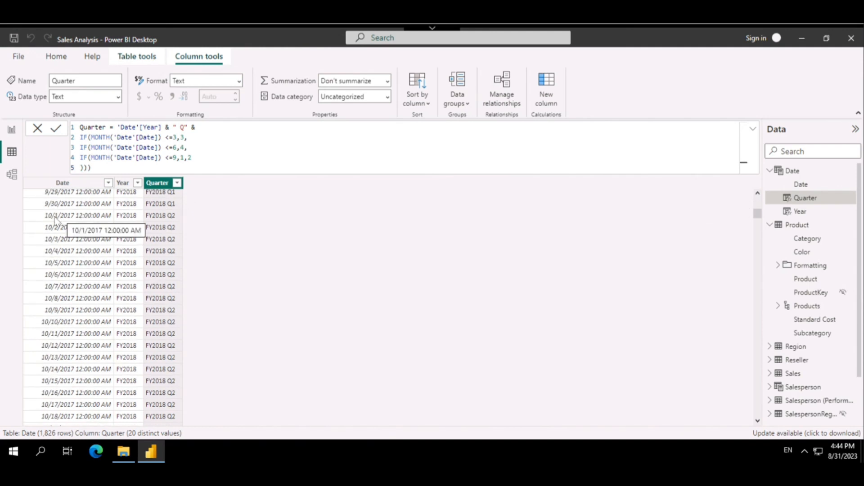
pyautogui.scroll(-20, 177, 296)
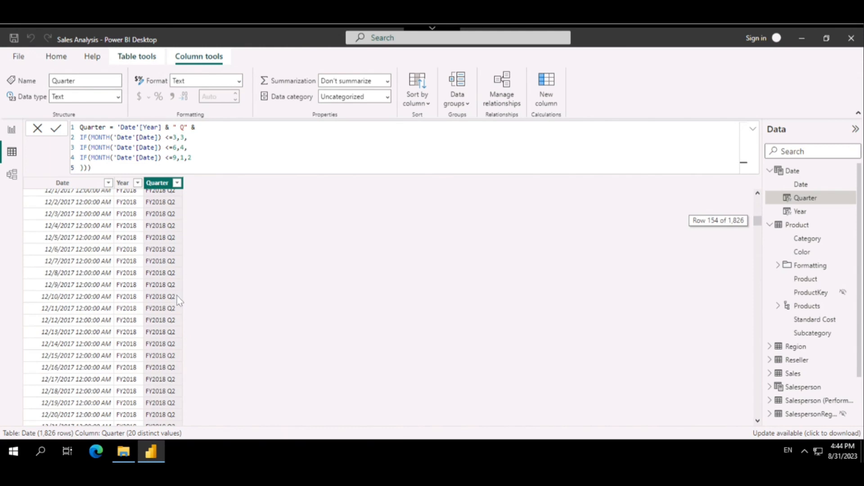
pyautogui.scroll(12, 177, 296)
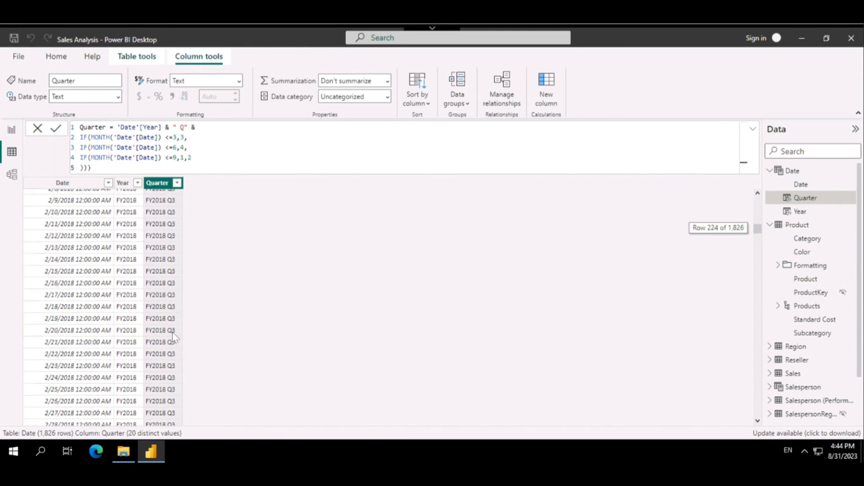
pyautogui.scroll(11, 173, 333)
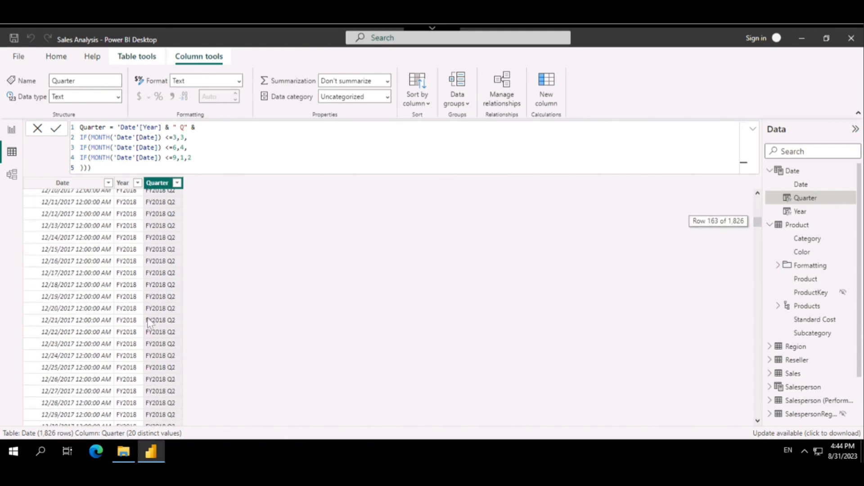
pyautogui.scroll(-6, 126, 382)
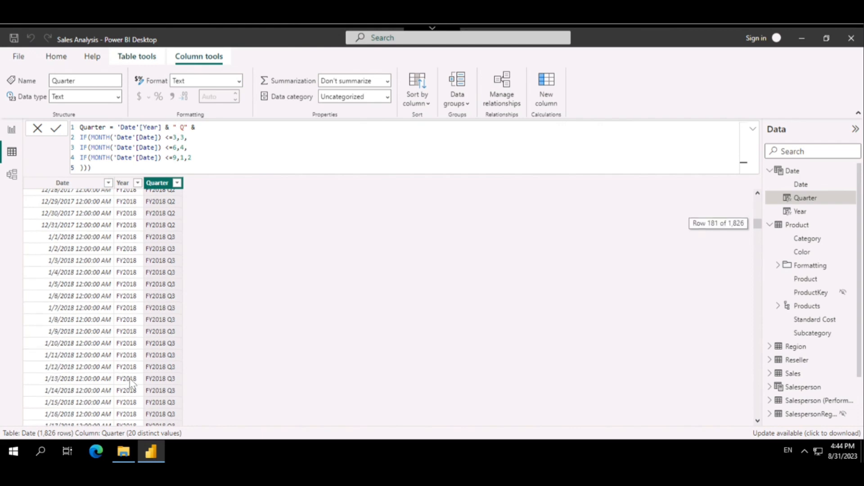
pyautogui.scroll(-20, 163, 299)
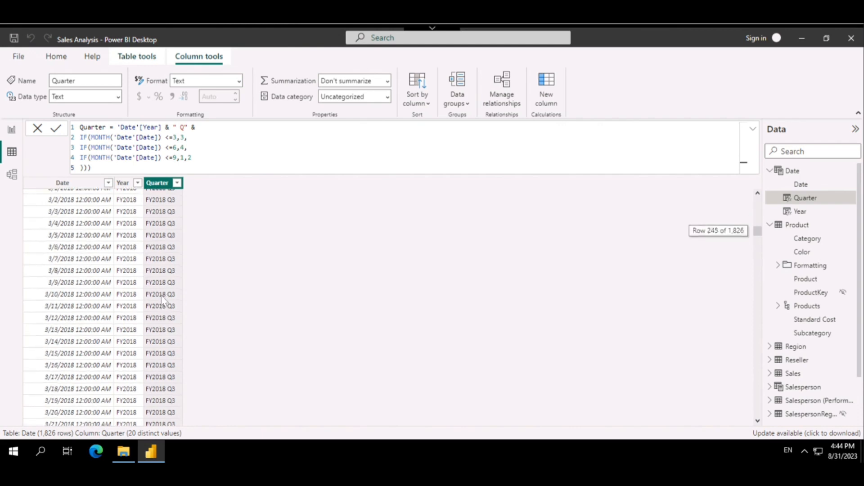
pyautogui.scroll(3, 162, 302)
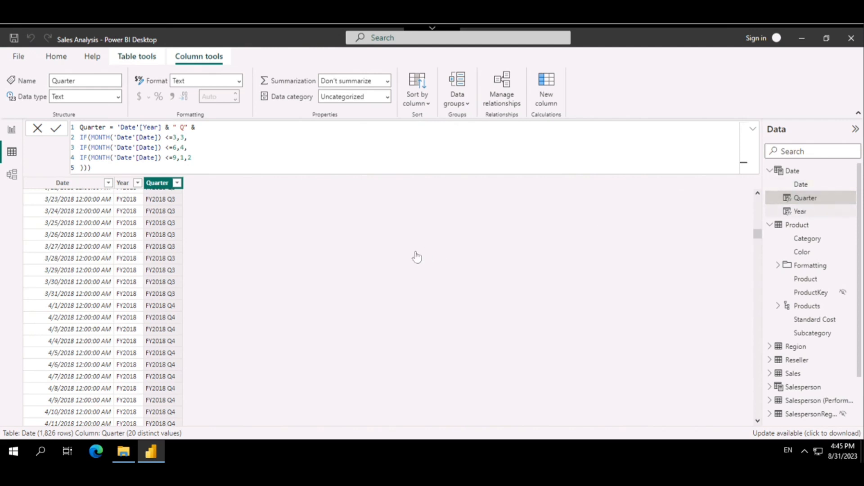
pyautogui.click(813, 186)
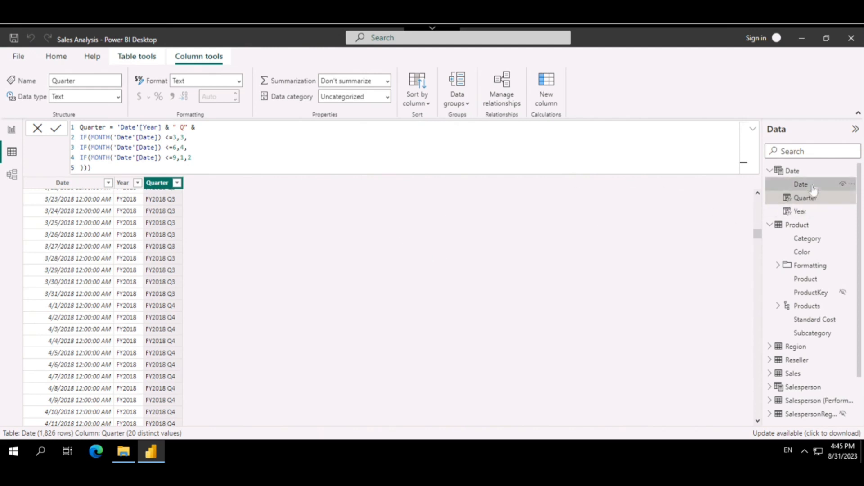
pyautogui.scroll(10, 378, 242)
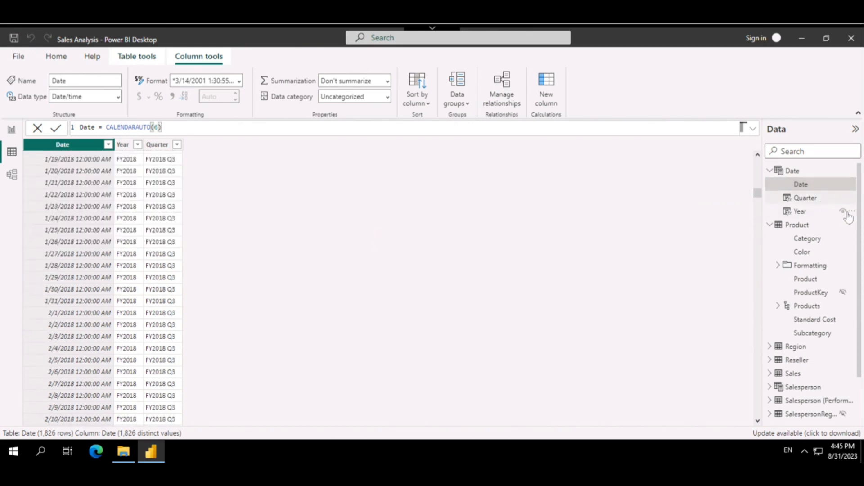
# Step: Add a calculated column named Month to the Date table and start its formula with the FORMAT function
pyautogui.click(852, 212)
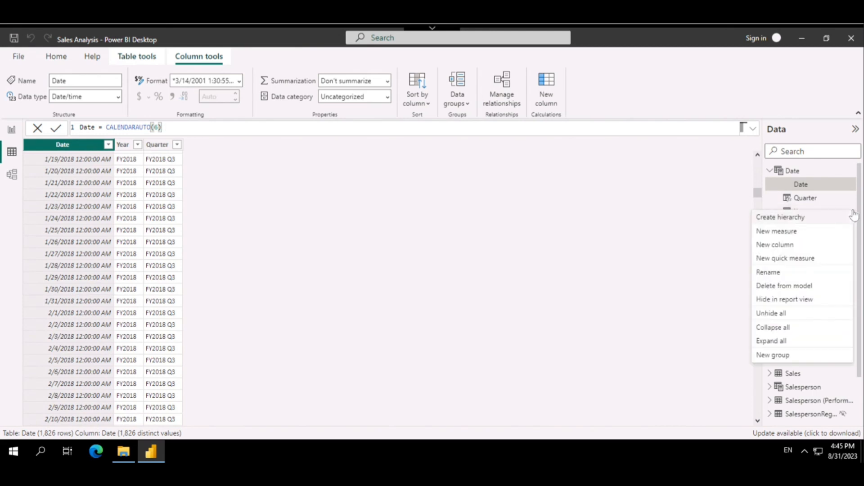
pyautogui.click(790, 246)
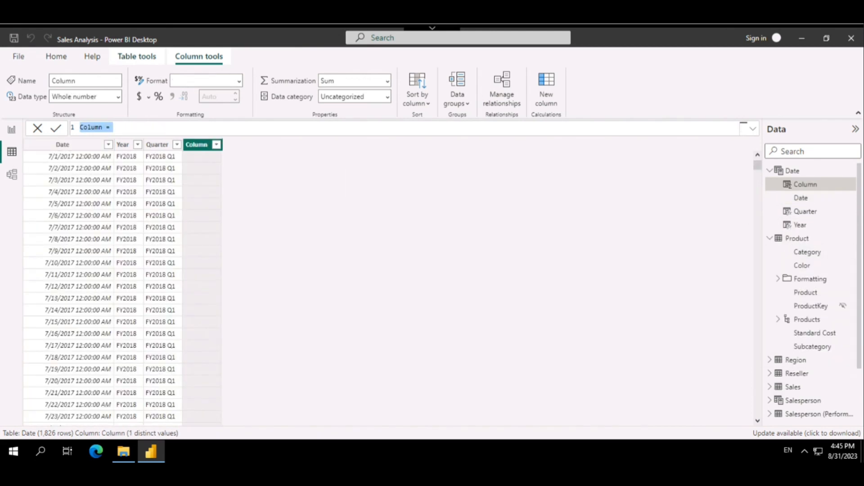
pyautogui.write('Monthe')
pyautogui.press('BackSpace')
pyautogui.write('= fot')
pyautogui.press('BackSpace')
pyautogui.press('BackSpace')
pyautogui.press('BackSpace')
pyautogui.write('F')
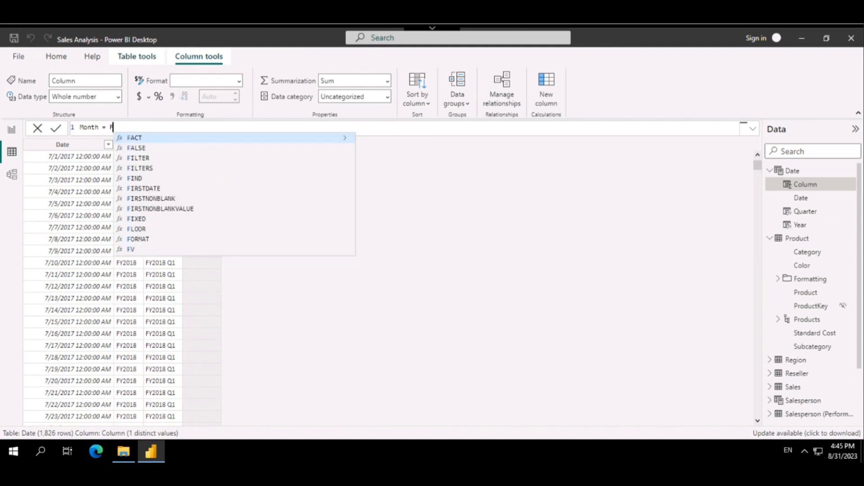
pyautogui.write('ormat')
pyautogui.press('Tab')
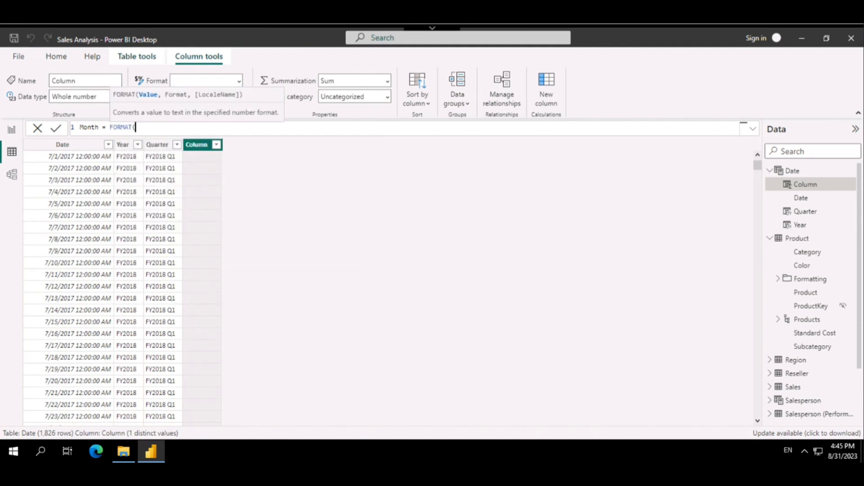
# Step: Complete the FORMAT arguments with 'Date'[Date] and "yyyy MMM", close the parenthesis and create the Month column
pyautogui.write('date')
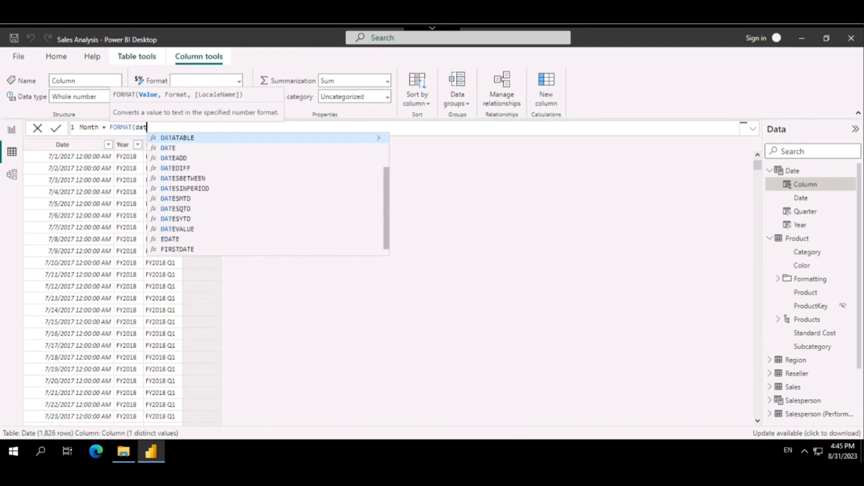
pyautogui.press('Down')
pyautogui.press('Down')
pyautogui.press('Up')
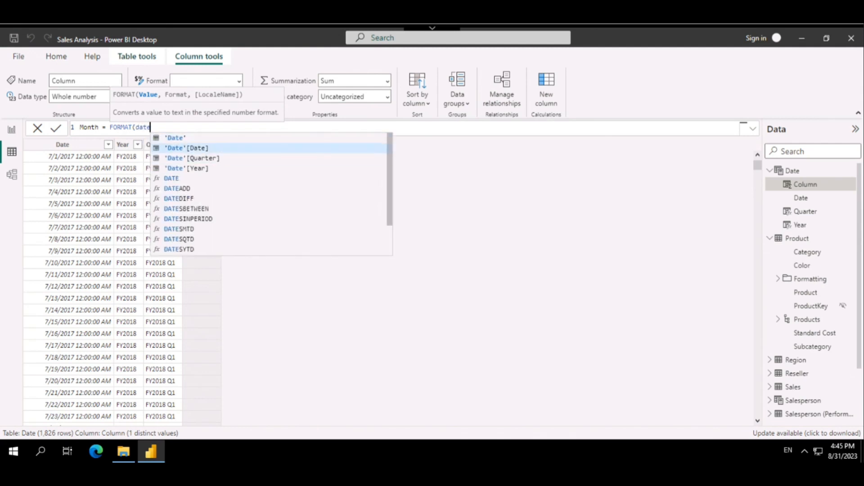
pyautogui.press('Tab')
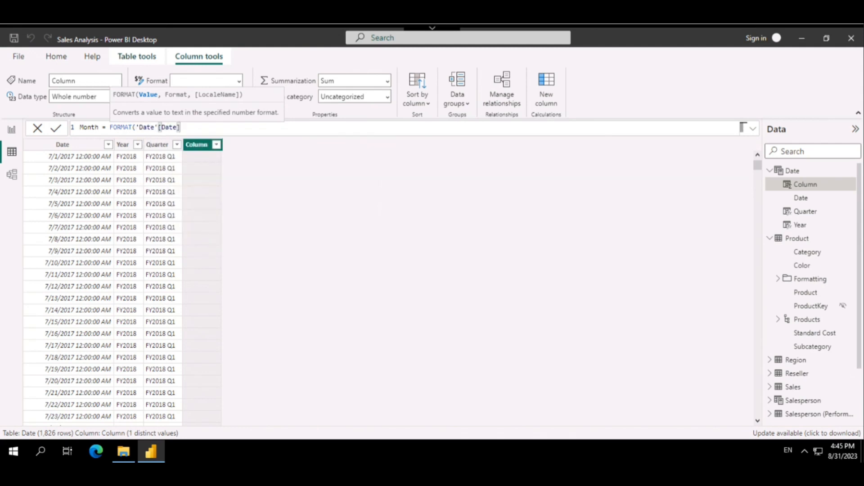
pyautogui.write(', ')
pyautogui.write('""')
pyautogui.write('yyy')
pyautogui.write('y')
pyautogui.write(' MMM')
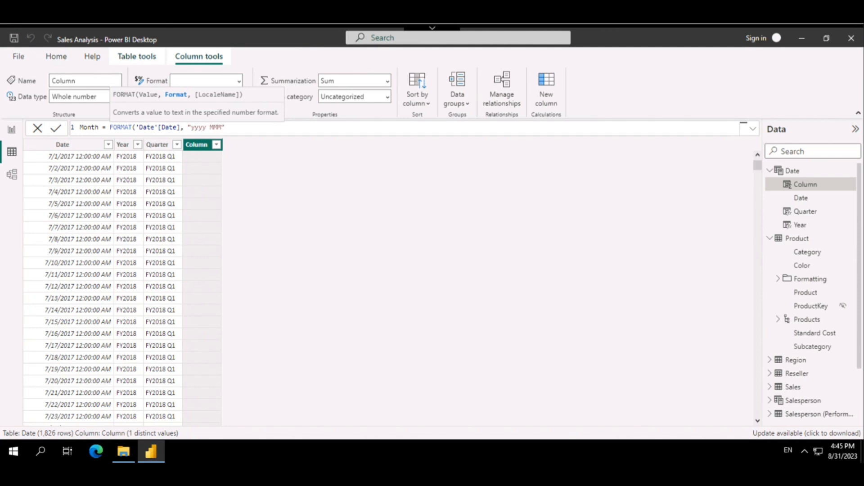
pyautogui.write('")')
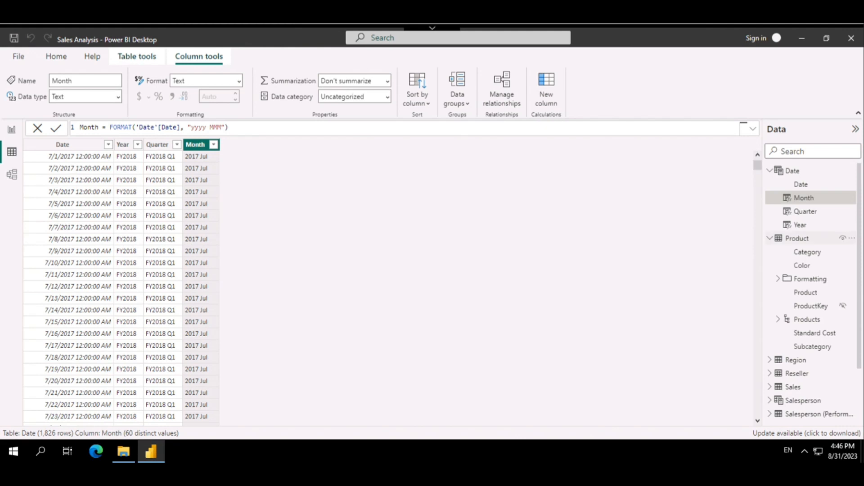
# Step: On report Page 1, add a table visual, place it to the right of the salesperson table and convert it to a matrix
pyautogui.click(12, 129)
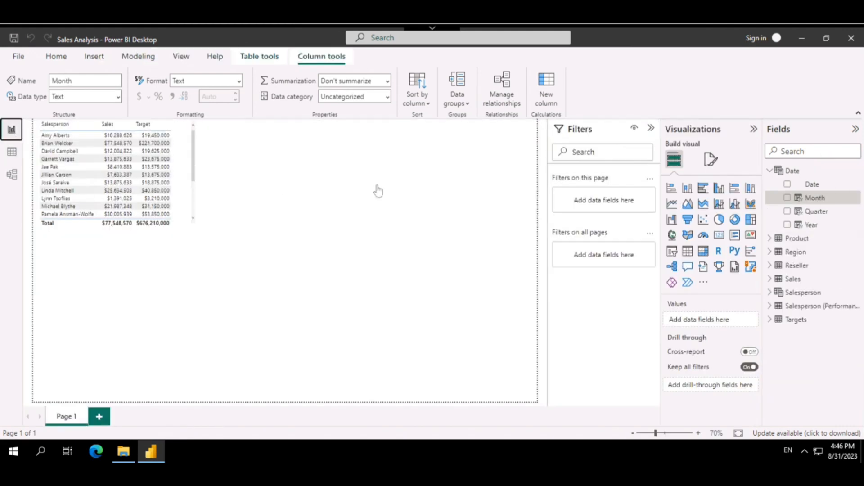
pyautogui.click(687, 251)
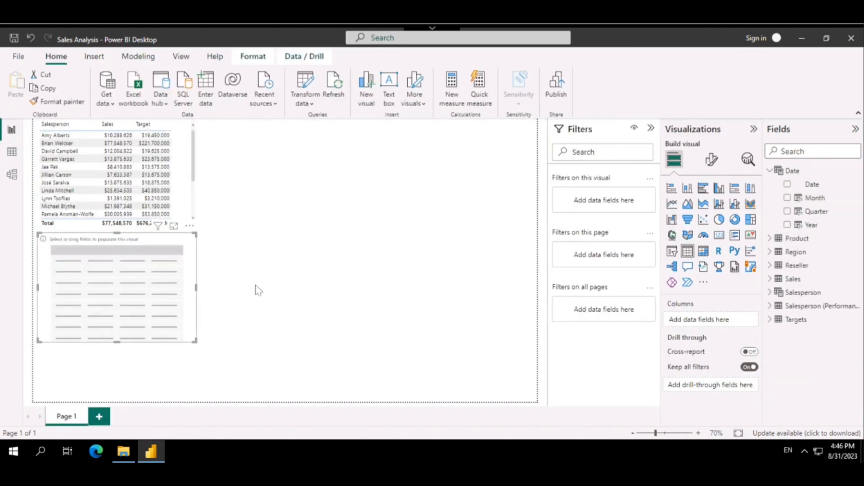
pyautogui.moveTo(122, 277); pyautogui.dragTo(397, 218)
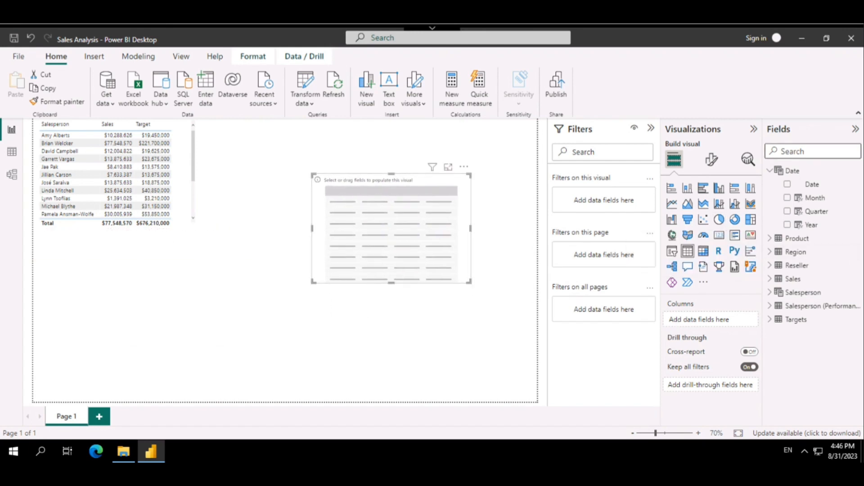
pyautogui.click(703, 252)
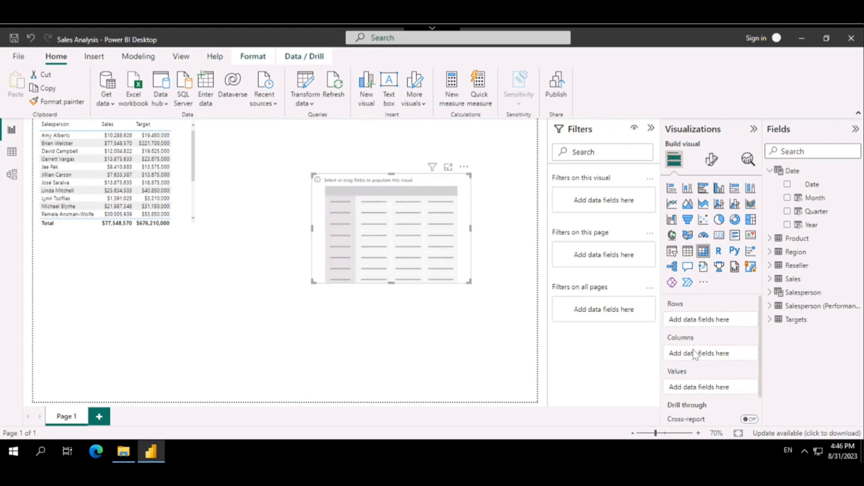
# Step: Add the Date table's Year, Quarter and Month fields, in that order, as the matrix rows
pyautogui.moveTo(808, 227); pyautogui.dragTo(701, 315)
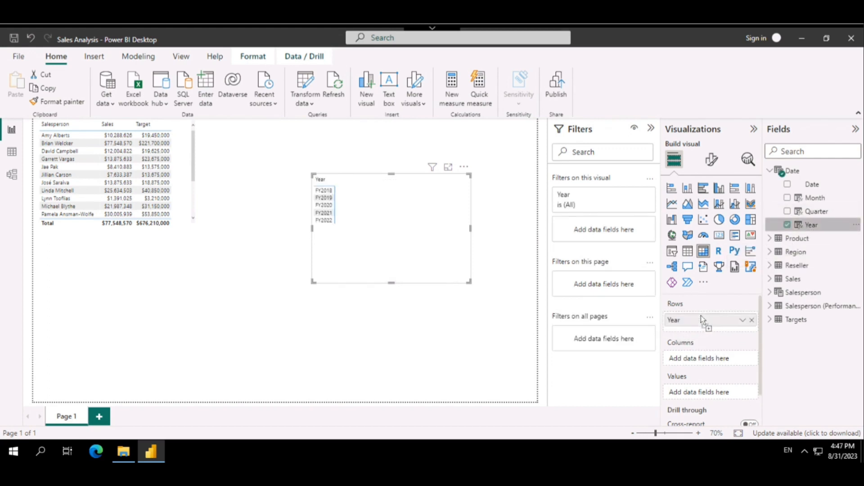
pyautogui.moveTo(812, 211); pyautogui.dragTo(730, 322)
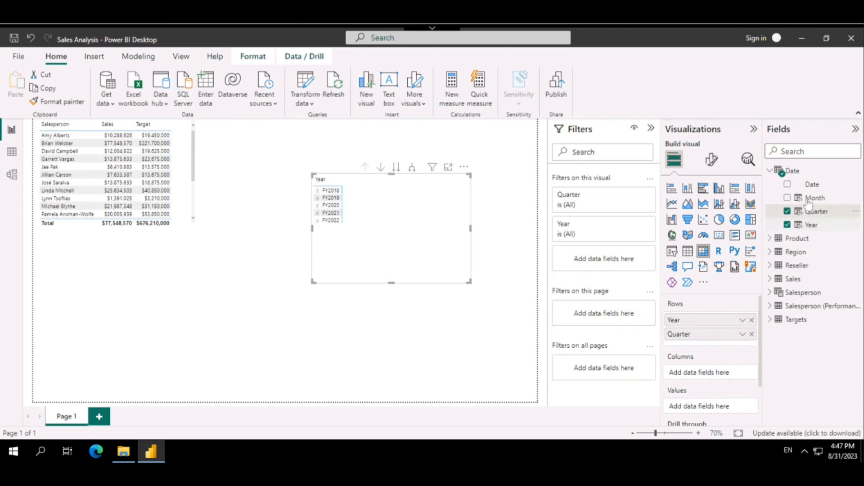
pyautogui.moveTo(809, 203); pyautogui.dragTo(713, 346)
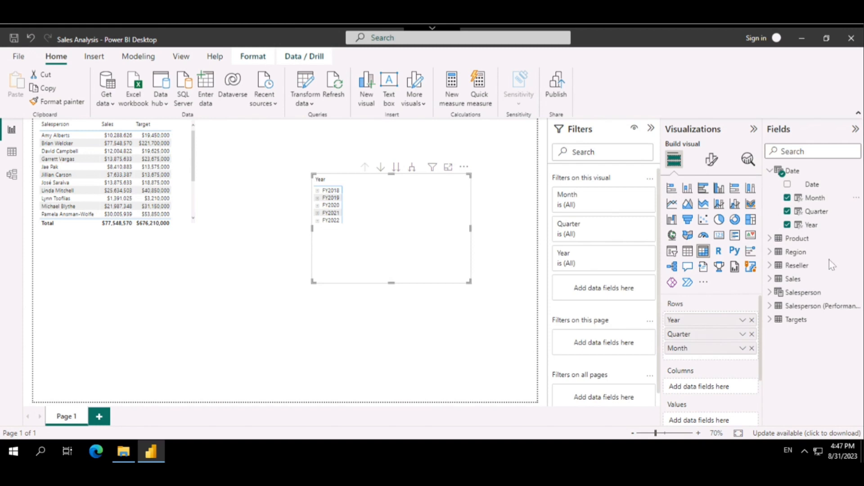
# Step: Add the Sales field from the Sales table to the matrix values
pyautogui.click(796, 279)
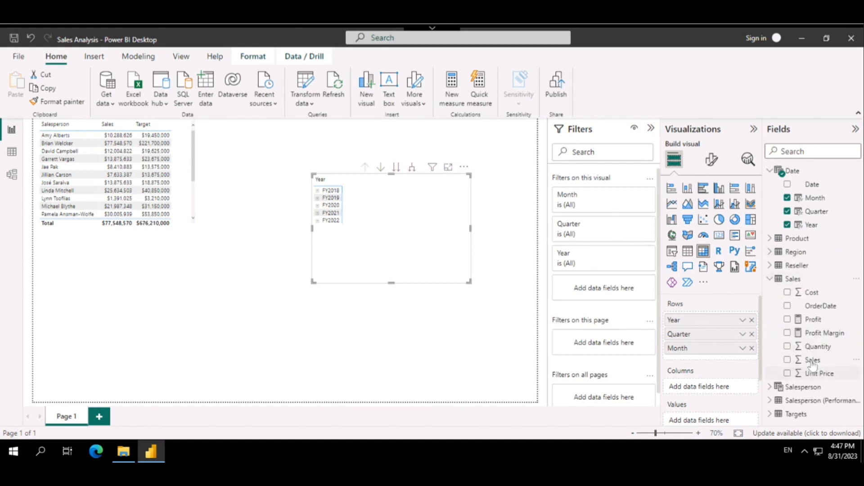
pyautogui.moveTo(812, 365); pyautogui.dragTo(712, 424)
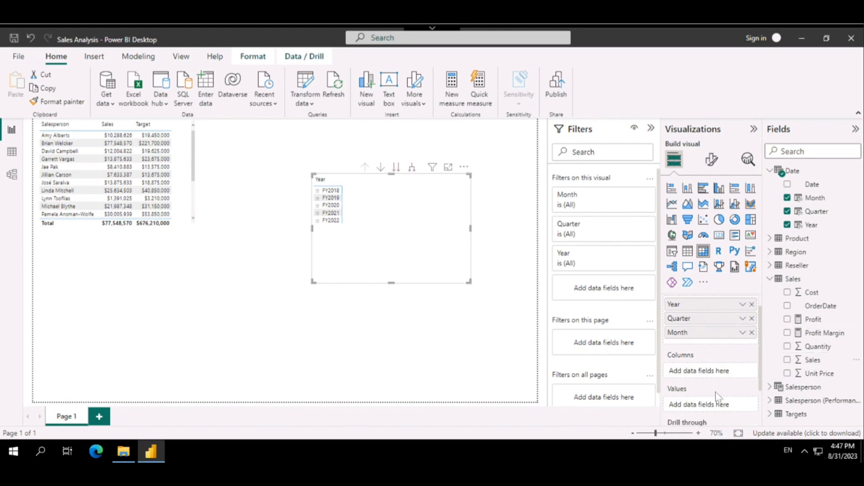
pyautogui.moveTo(812, 360); pyautogui.dragTo(709, 404)
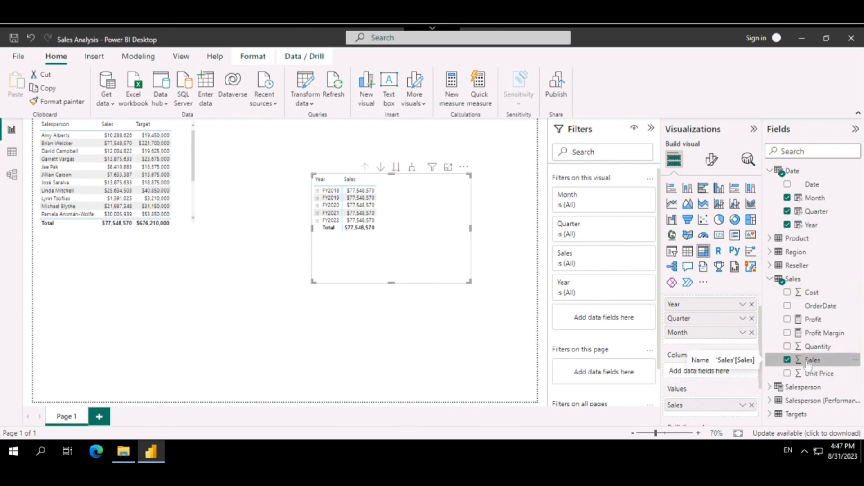
# Step: Expand FY2018 and its quarters Q1 and Q2 in the matrix to check the order of the months
pyautogui.click(318, 190)
pyautogui.click(318, 191)
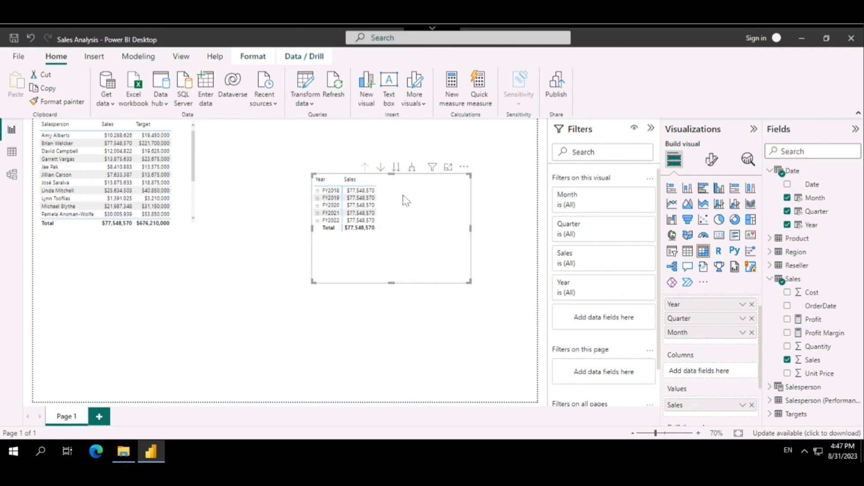
pyautogui.click(317, 190)
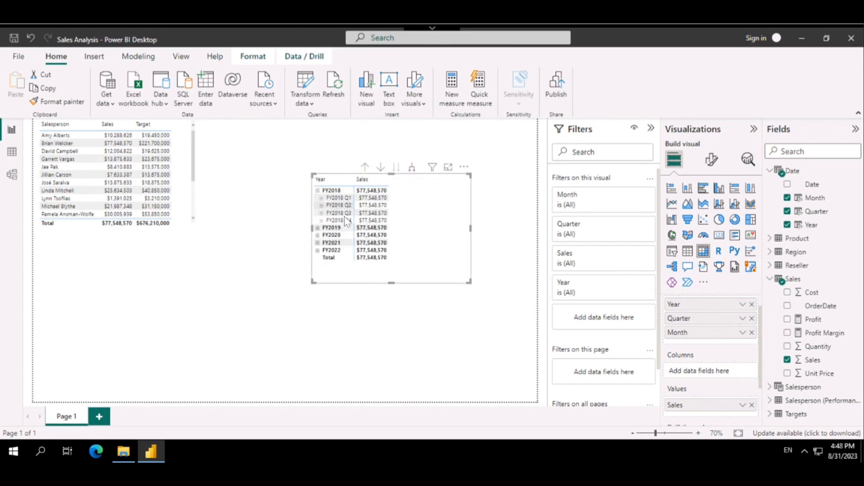
pyautogui.click(321, 198)
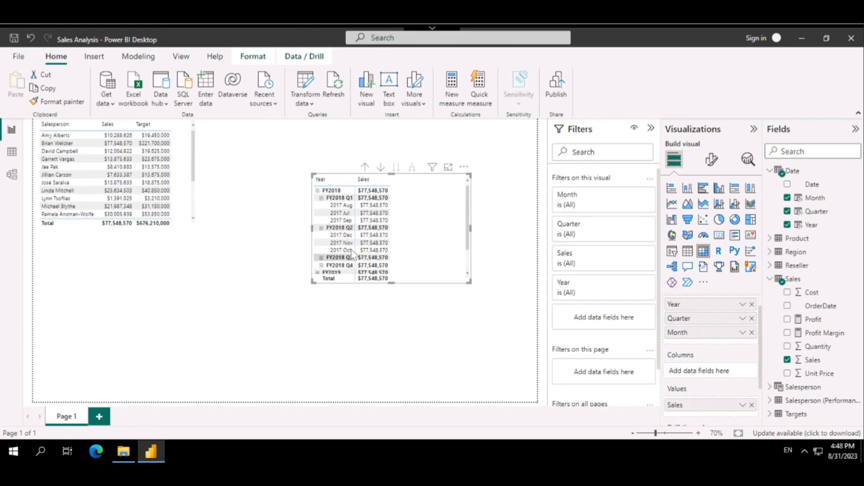
pyautogui.click(321, 228)
pyautogui.scroll(1, 387, 213)
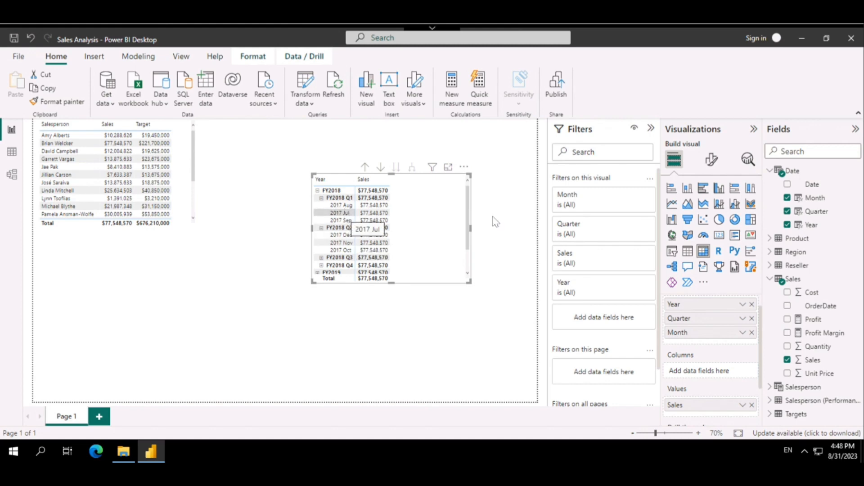
# Step: Return to the Date table's data and try to sort the Month column by the Date column
pyautogui.click(11, 151)
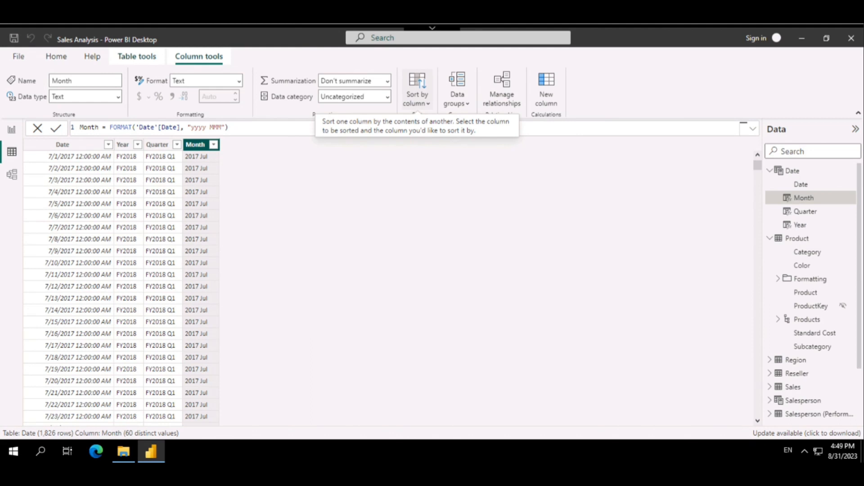
pyautogui.click(430, 108)
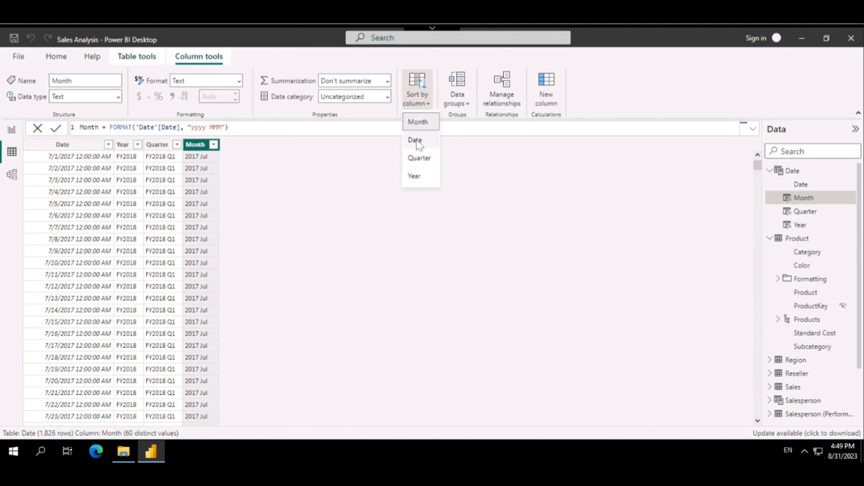
pyautogui.click(417, 141)
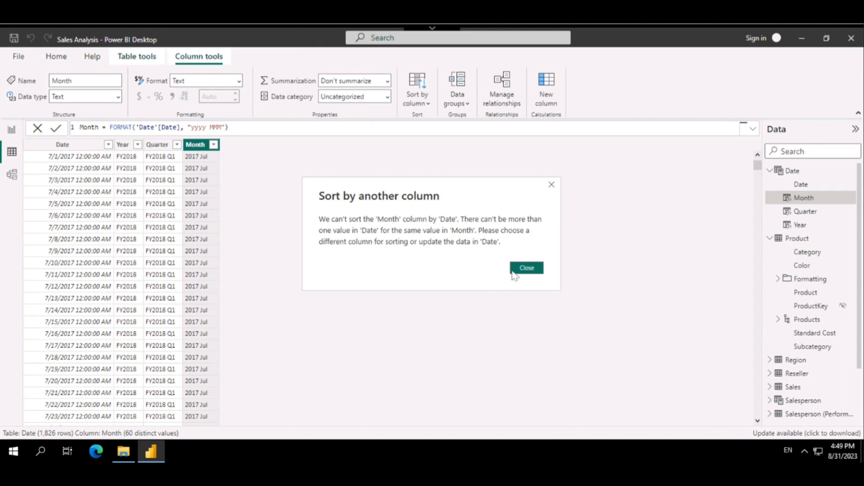
# Step: Dismiss the sort error and start a calculated column Monthkey in the Date table with the term (YEAR('Date'[Date])*100
pyautogui.click(532, 270)
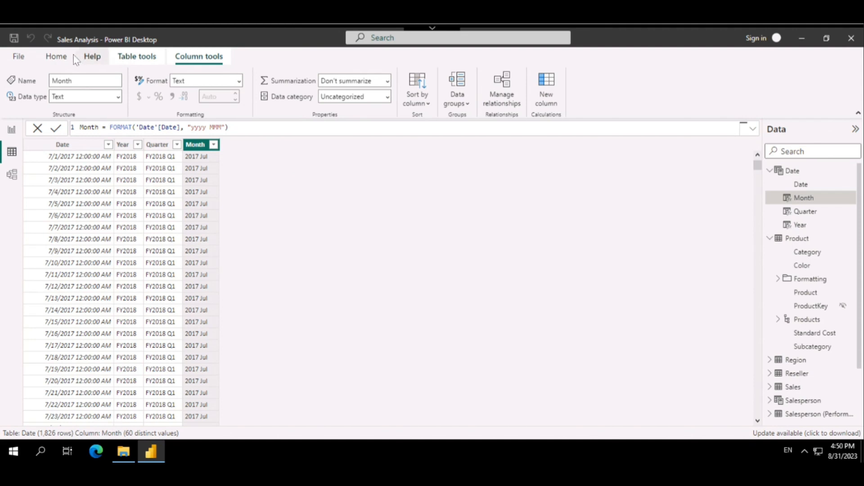
pyautogui.click(57, 56)
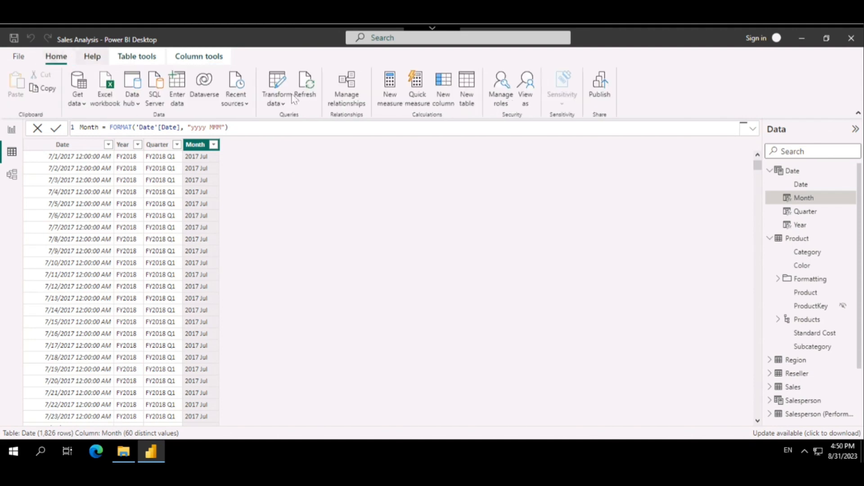
pyautogui.click(448, 86)
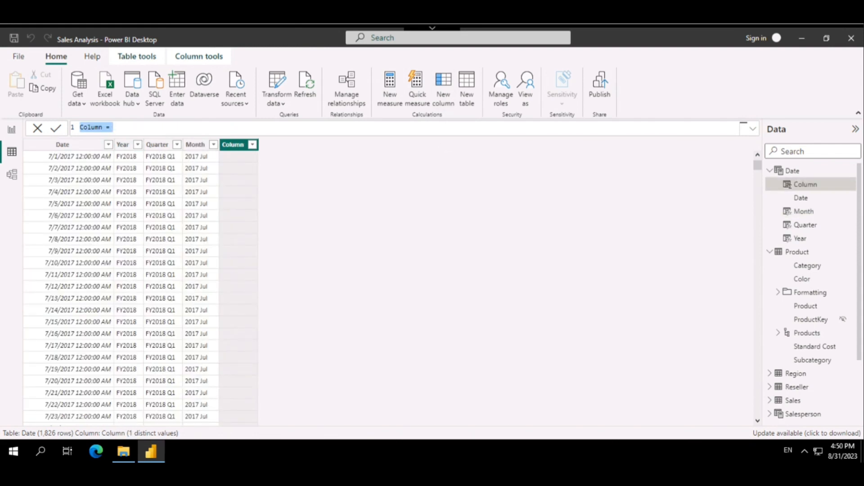
pyautogui.write('Monthkey = (year')
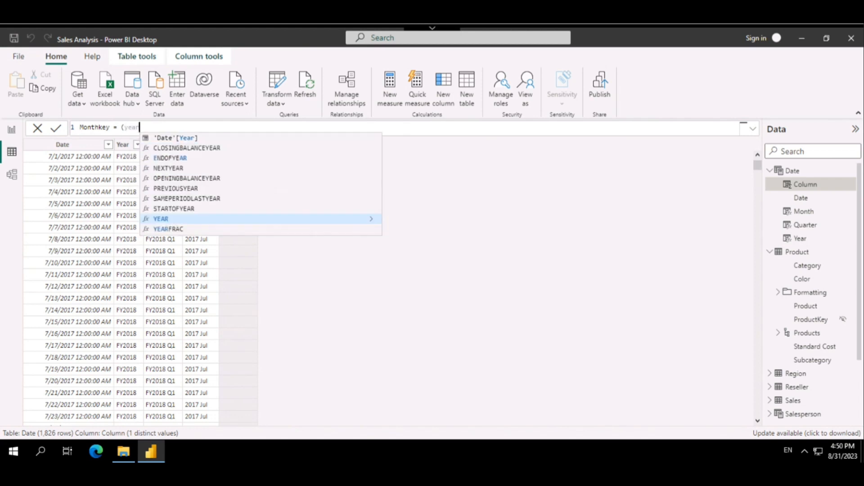
pyautogui.click(205, 138)
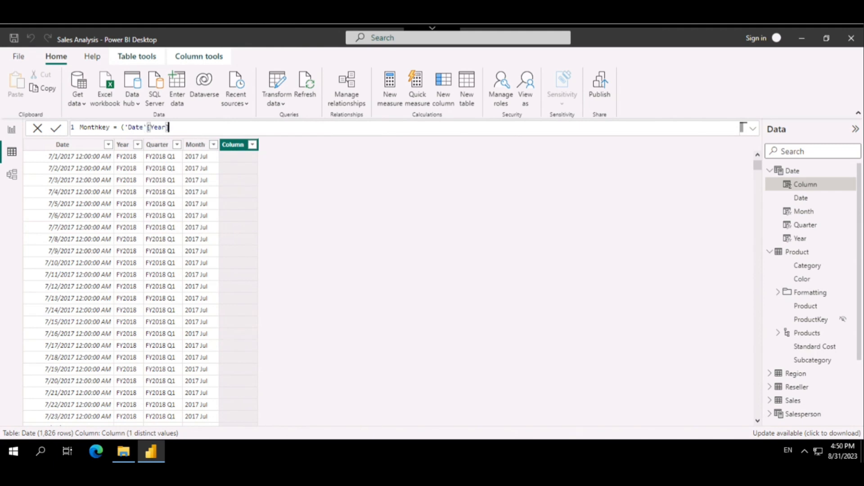
pyautogui.moveTo(124, 127); pyautogui.dragTo(170, 128)
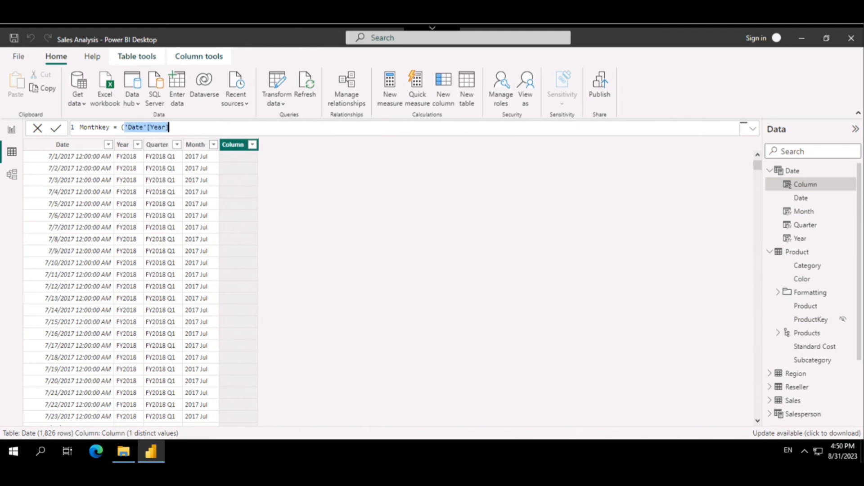
pyautogui.write('ye')
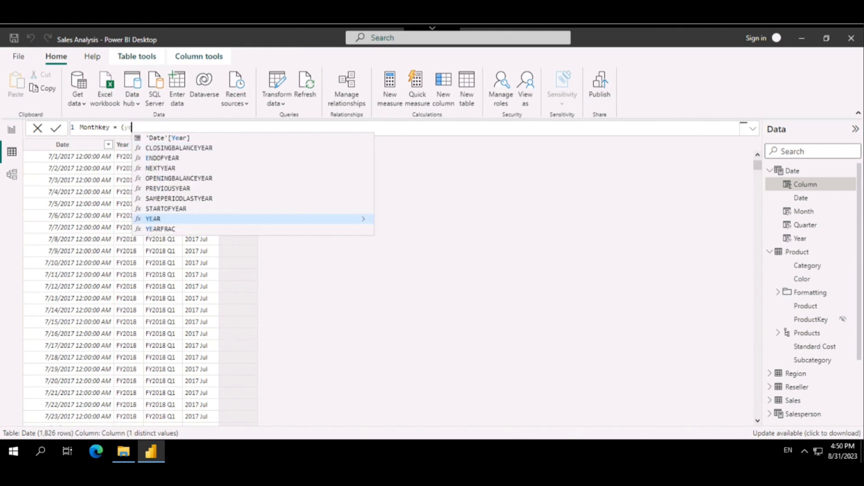
pyautogui.press('Tab')
pyautogui.write('date')
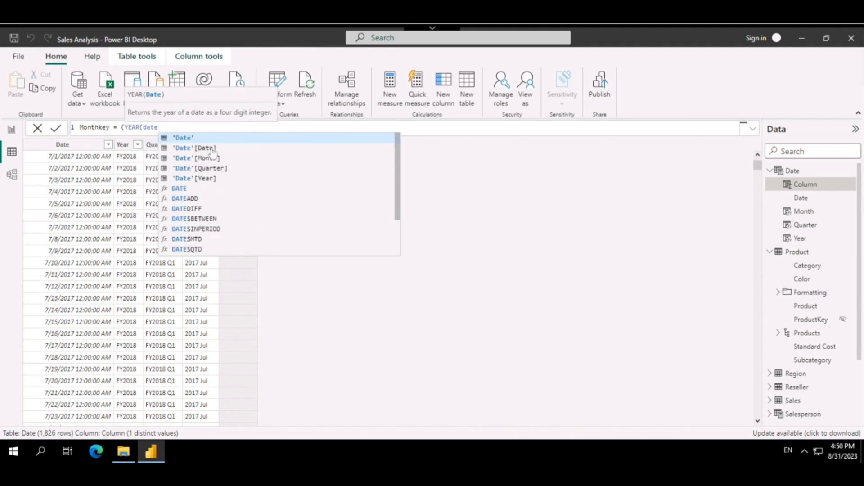
pyautogui.click(213, 152)
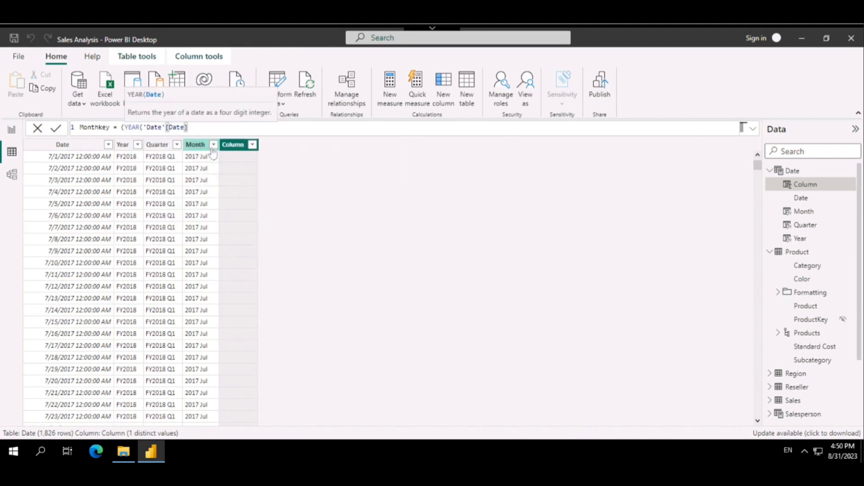
pyautogui.write(')*100')
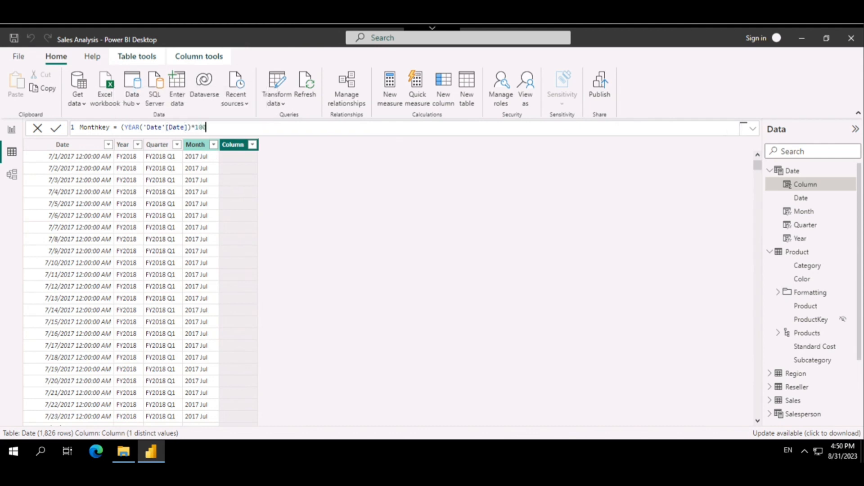
# Step: Complete the Monthkey formula by closing the year term and adding + MONTH('Date'[Date]), and commit it
pyautogui.write(') + Monht')
pyautogui.press('BackSpace')
pyautogui.press('BackSpace')
pyautogui.press('BackSpace')
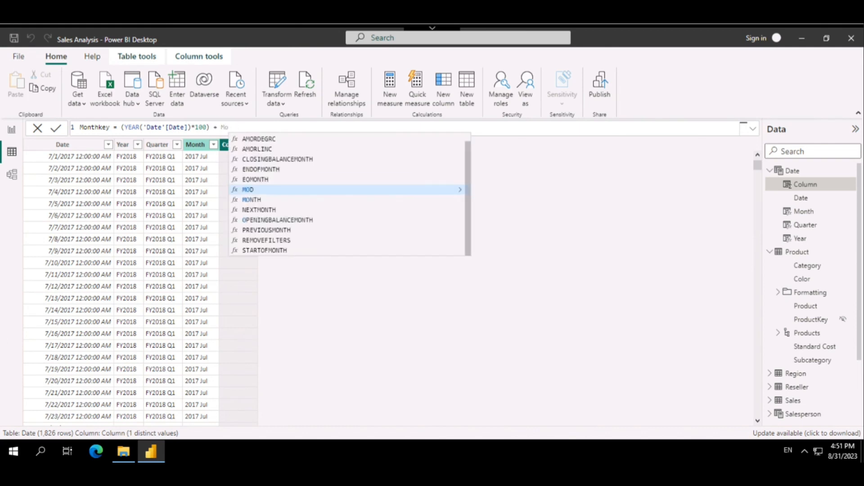
pyautogui.write('nth')
pyautogui.press('Tab')
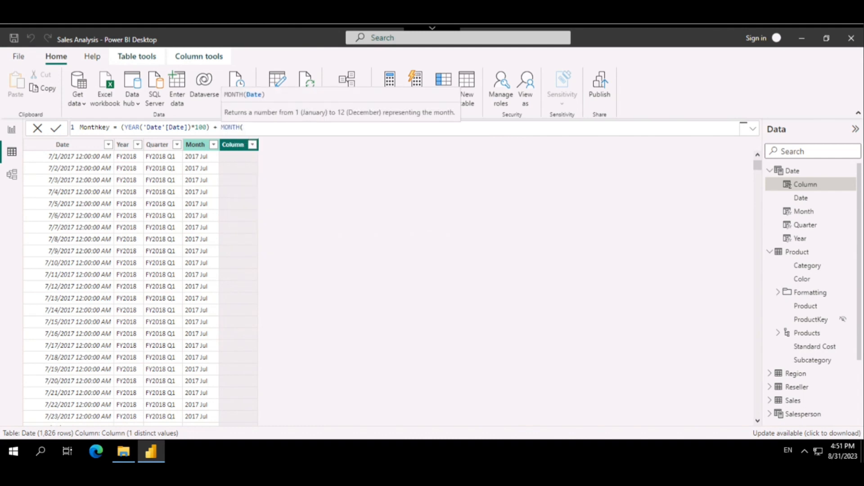
pyautogui.write('date')
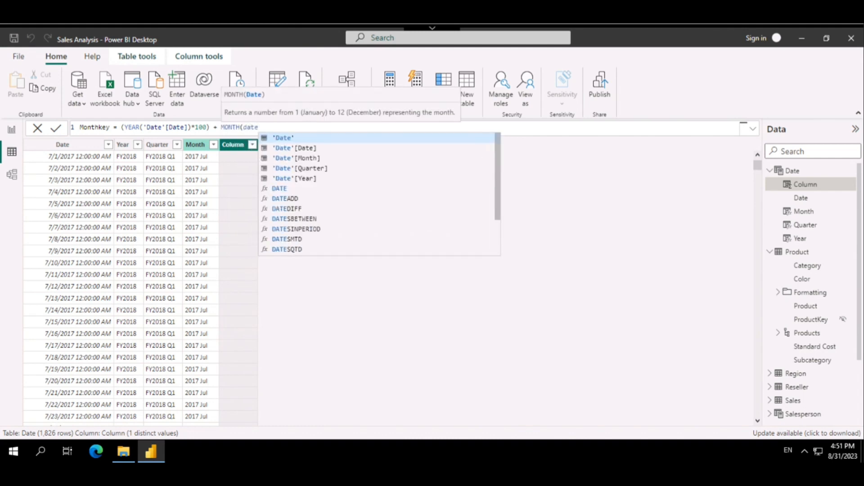
pyautogui.press('Down')
pyautogui.press('Tab')
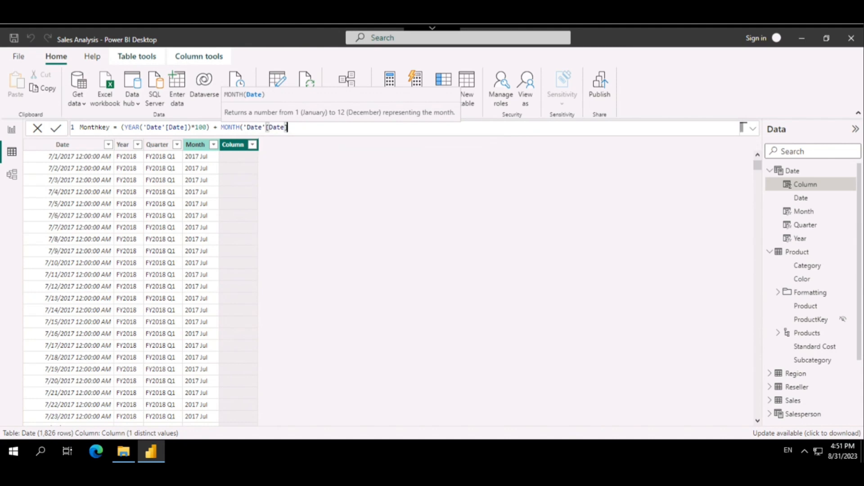
pyautogui.write(')')
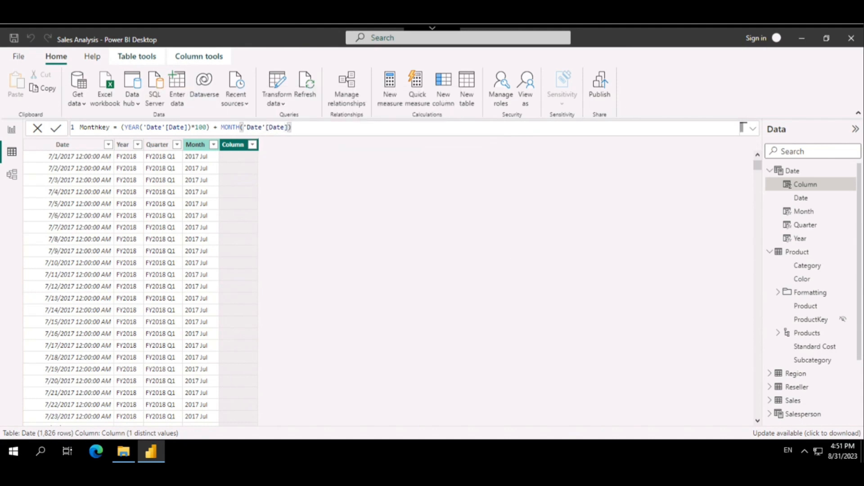
pyautogui.press('Return')
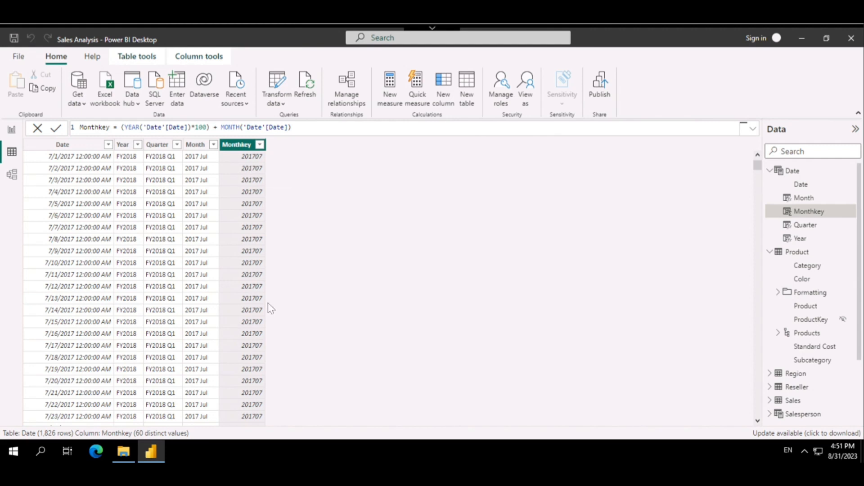
# Step: Try the Monthkey formula without the *100 multiplier on the year, and put the multiplier back
pyautogui.click(206, 128)
pyautogui.press('BackSpace')
pyautogui.press('BackSpace')
pyautogui.press('BackSpace')
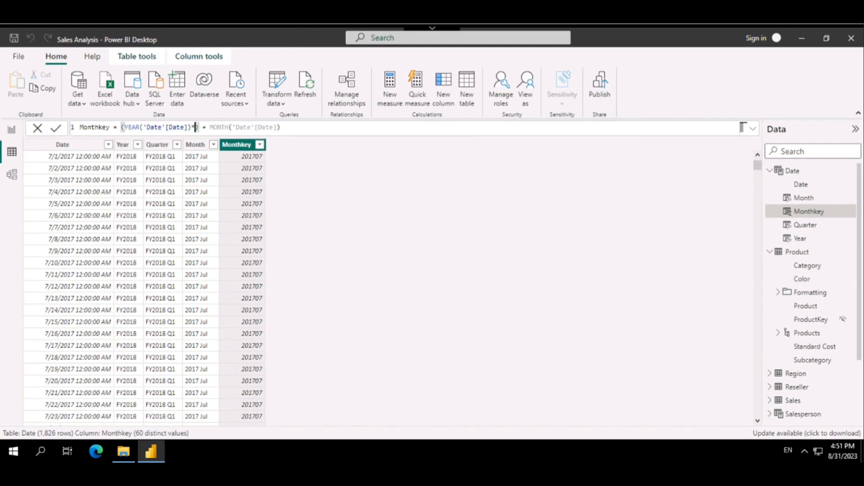
pyautogui.press('BackSpace')
pyautogui.press('Return')
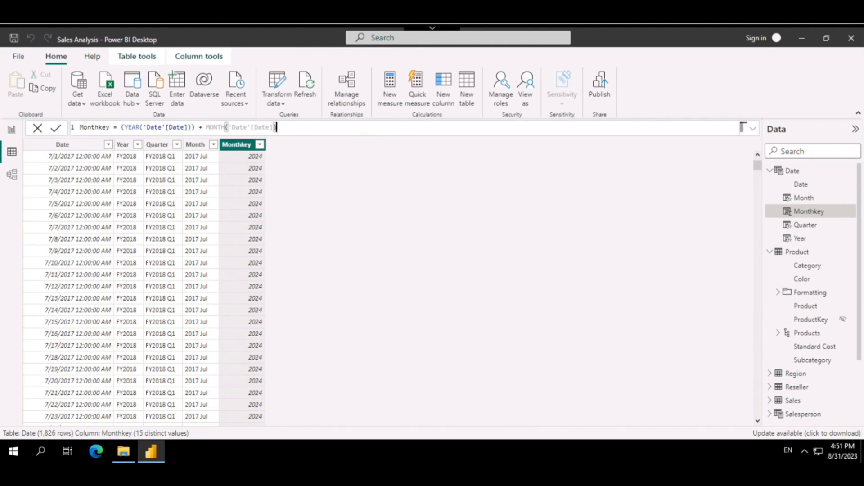
pyautogui.click(191, 128)
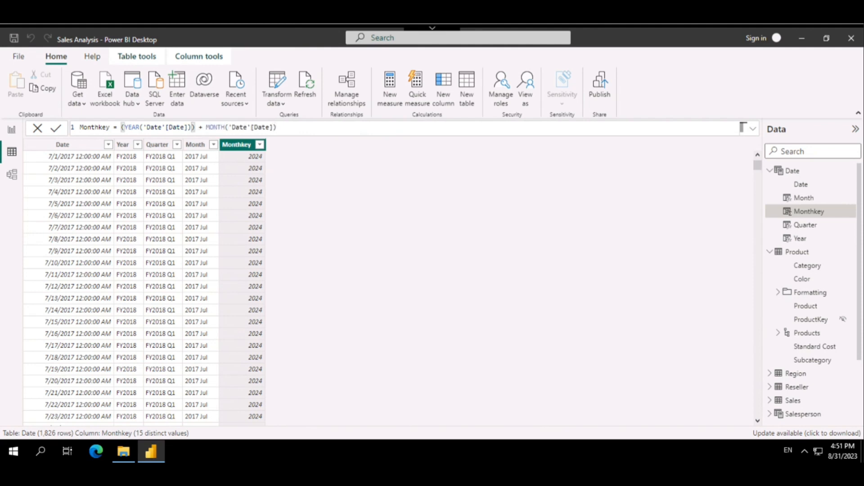
pyautogui.write('*100')
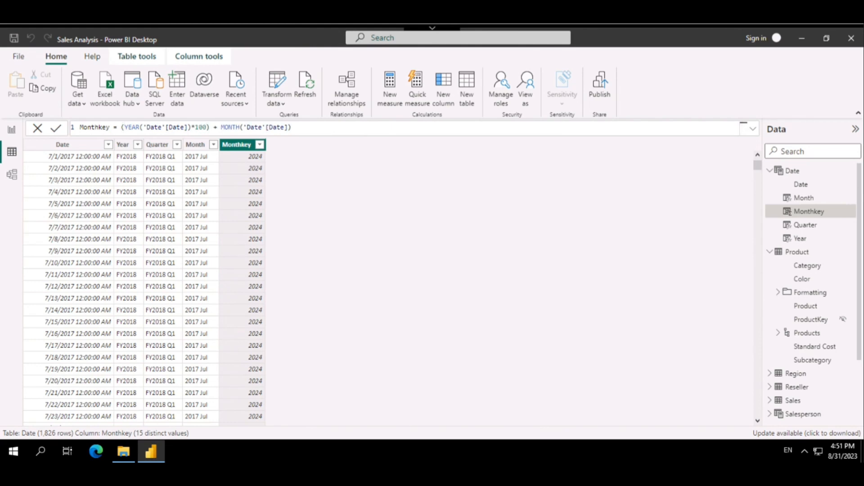
pyautogui.press('Return')
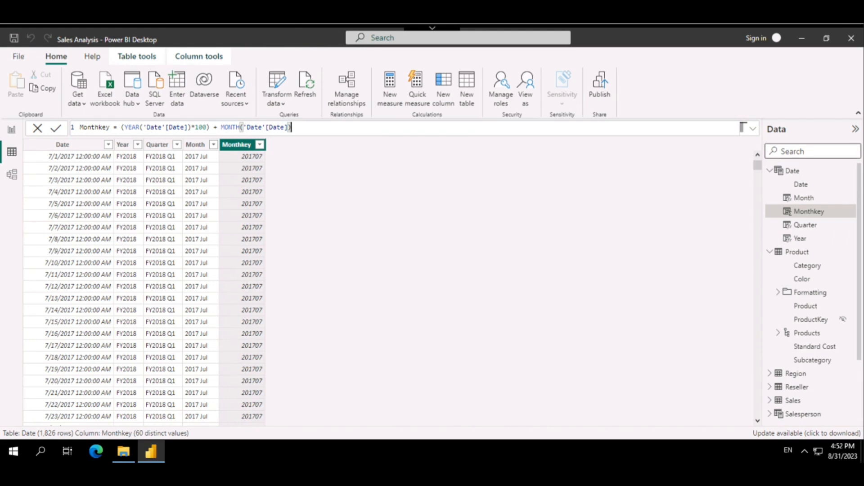
# Step: Sort the Date table's Month column by the Monthkey column
pyautogui.click(196, 146)
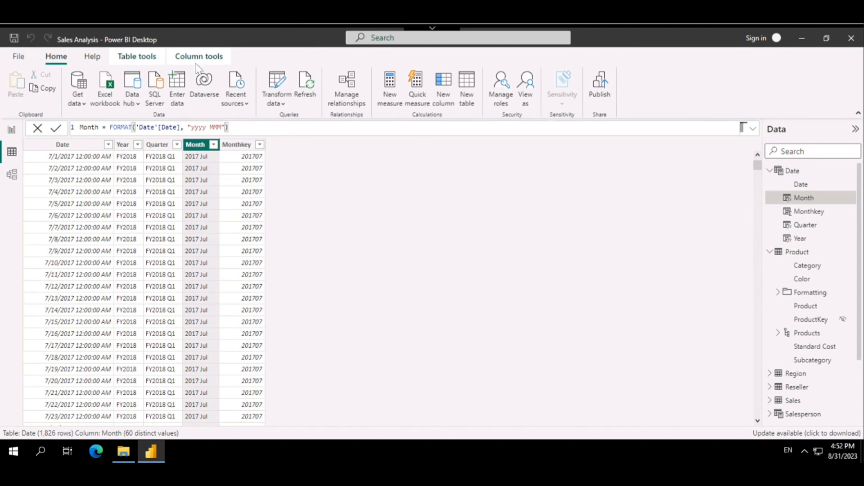
pyautogui.click(156, 59)
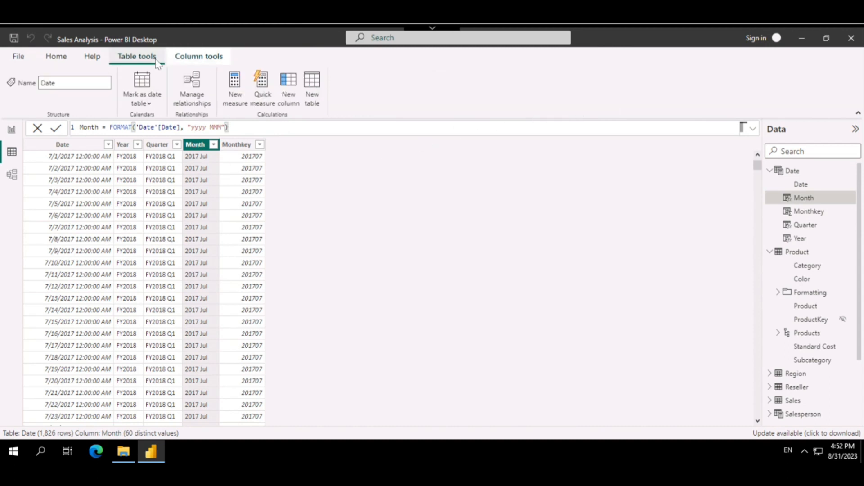
pyautogui.click(185, 60)
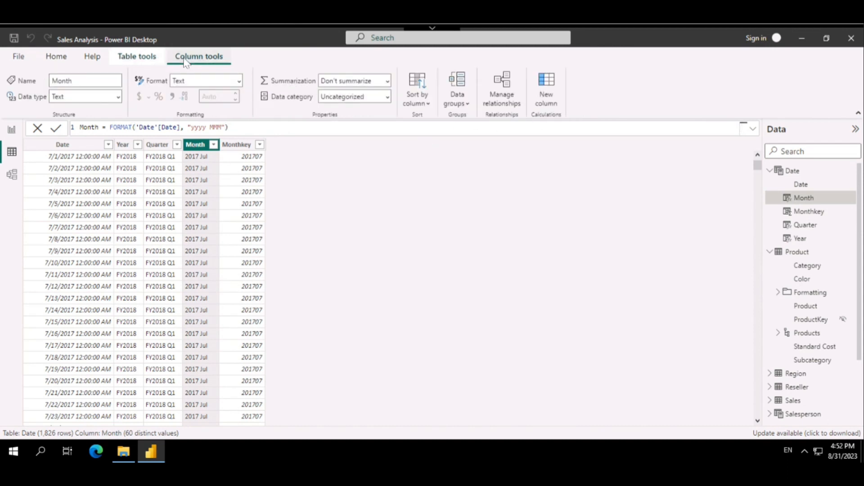
pyautogui.click(430, 105)
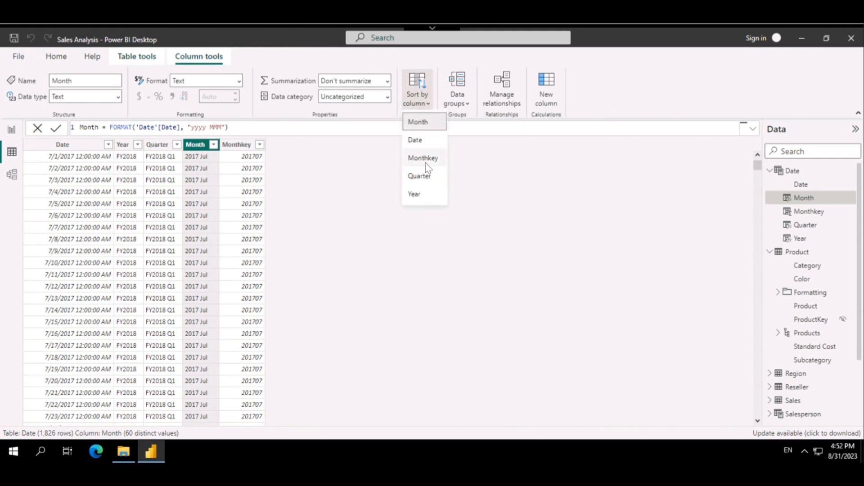
pyautogui.click(425, 164)
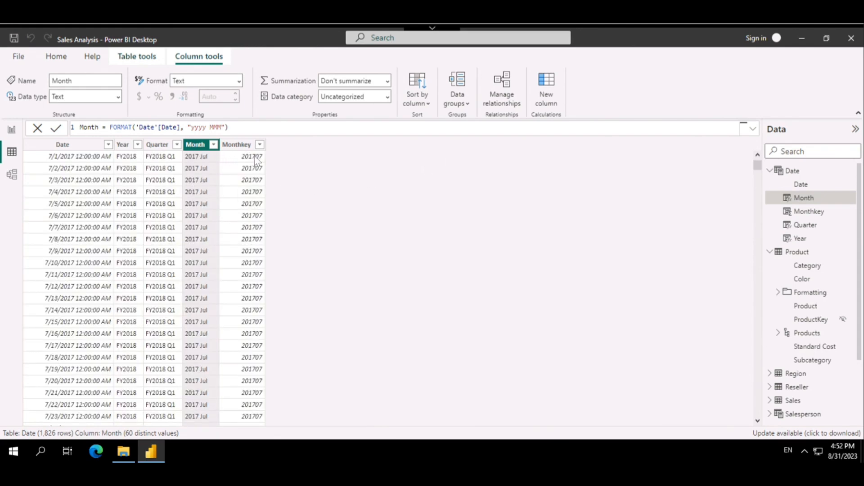
# Step: Return to the report and expand FY2018 Q3 in the matrix to check the chronological order of the months
pyautogui.click(14, 130)
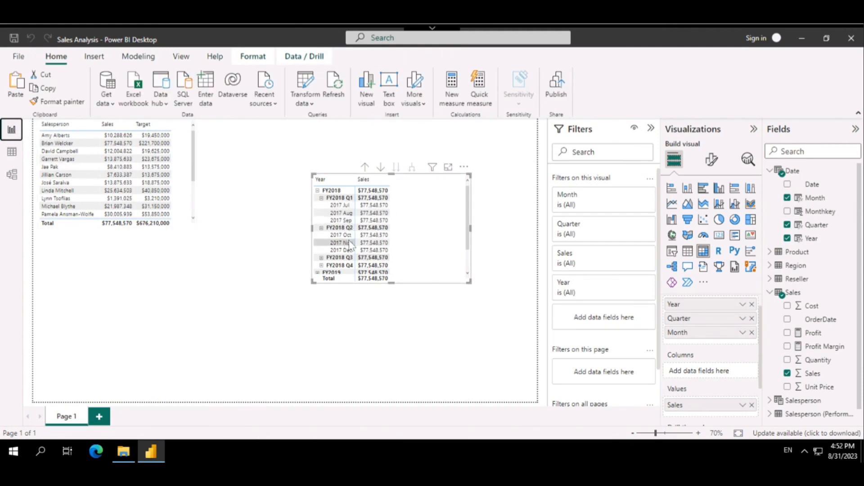
pyautogui.click(322, 259)
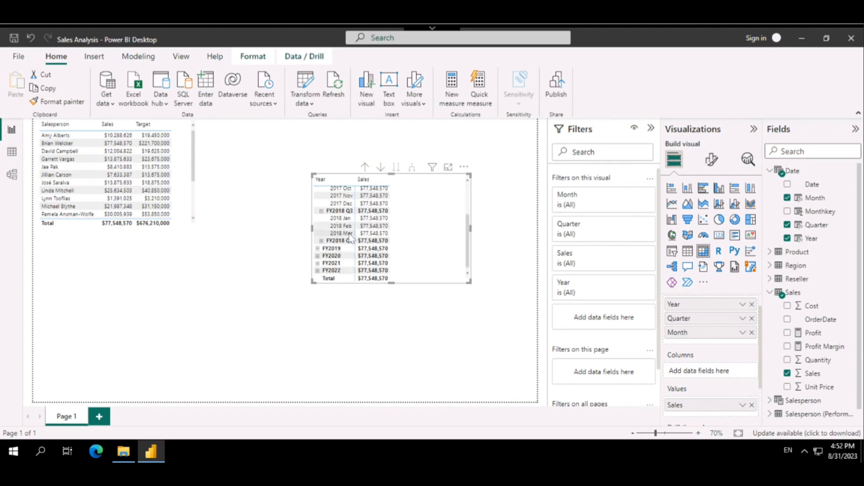
pyautogui.scroll(3, 349, 244)
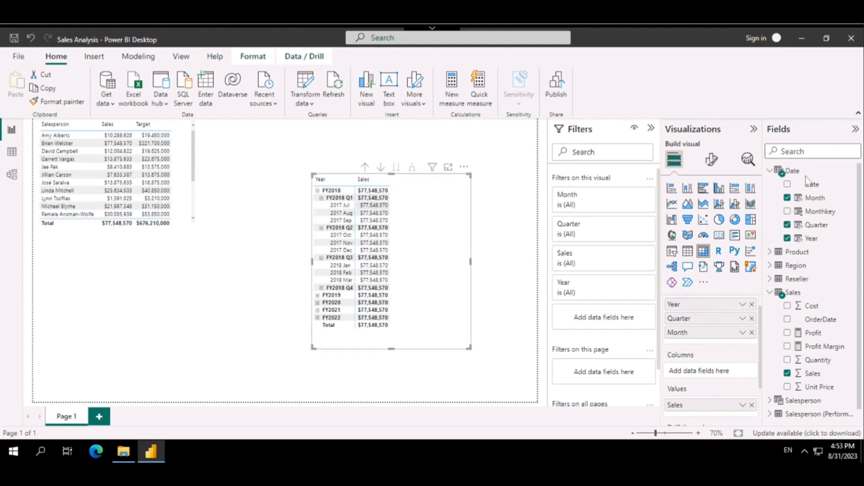
# Step: Hide the Date table's Monthkey column in the model view
pyautogui.click(11, 177)
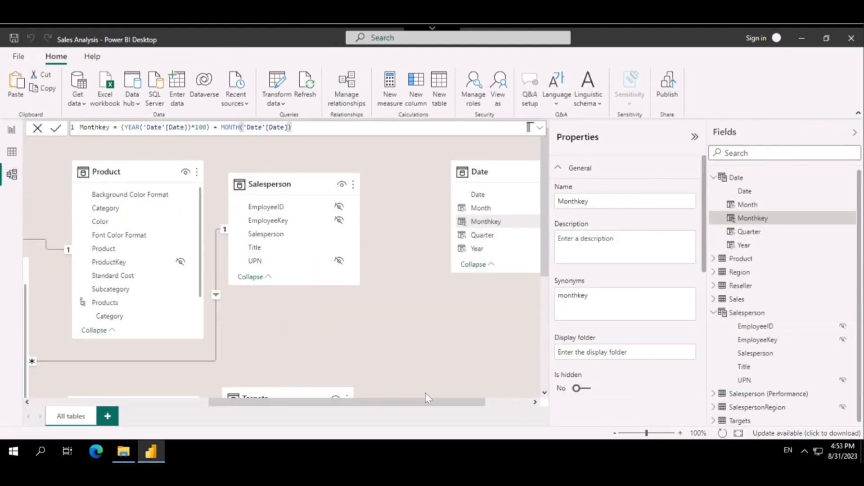
pyautogui.moveTo(439, 402); pyautogui.dragTo(495, 402)
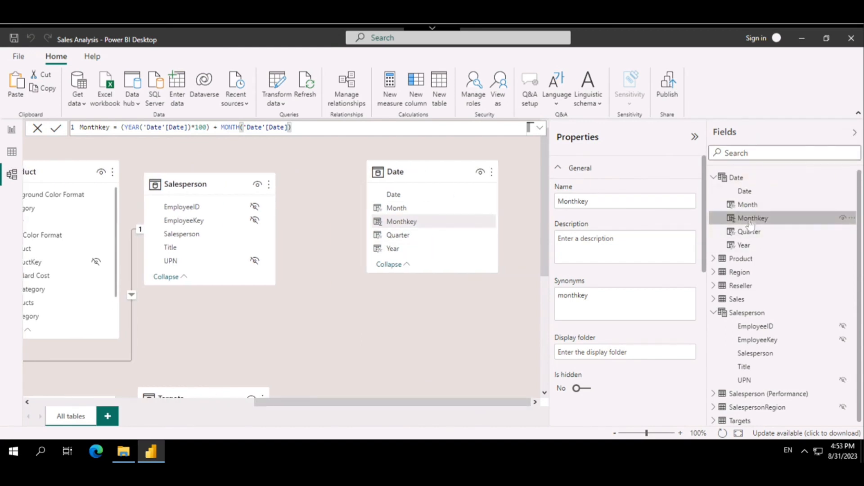
pyautogui.click(843, 219)
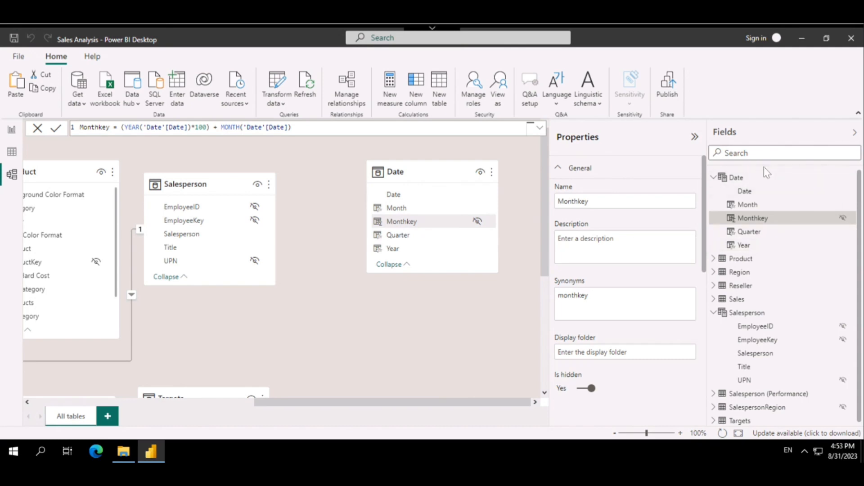
# Step: Create a hierarchy from the Date table's Year column
pyautogui.click(750, 246)
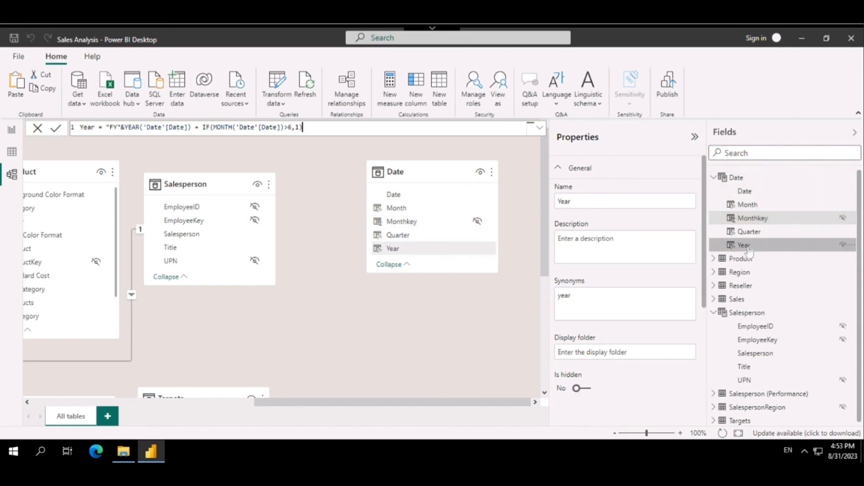
pyautogui.rightClick(750, 246)
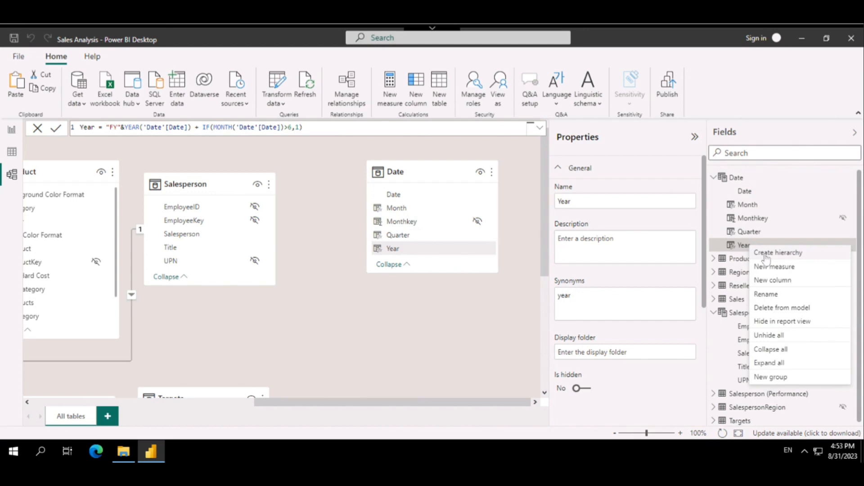
pyautogui.press('Escape')
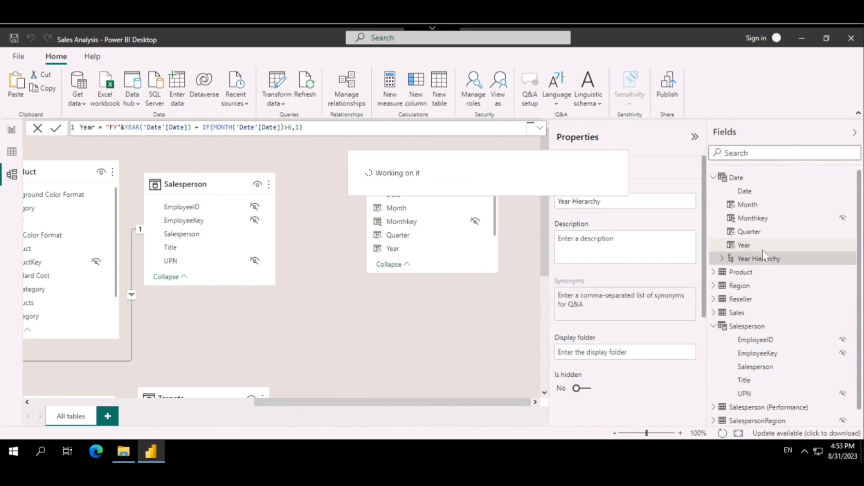
# Step: Add the Date table's Quarter and Month columns as levels under Year in the Year Hierarchy
pyautogui.click(722, 258)
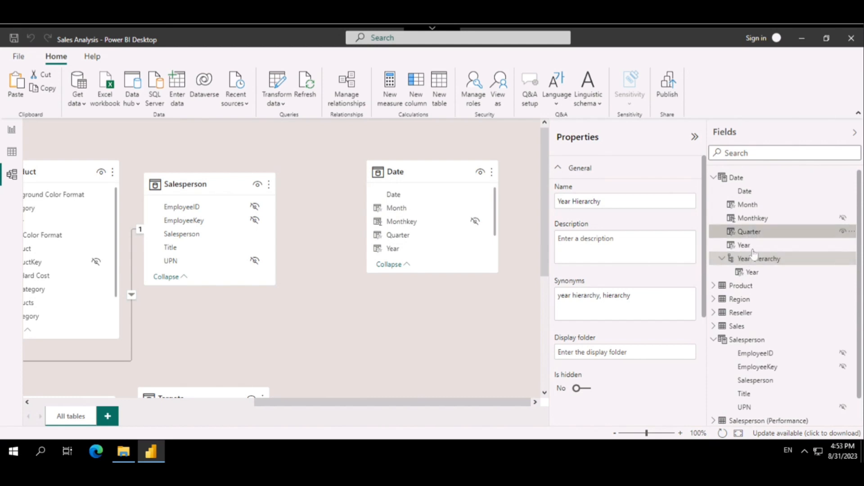
pyautogui.moveTo(749, 231); pyautogui.dragTo(756, 265)
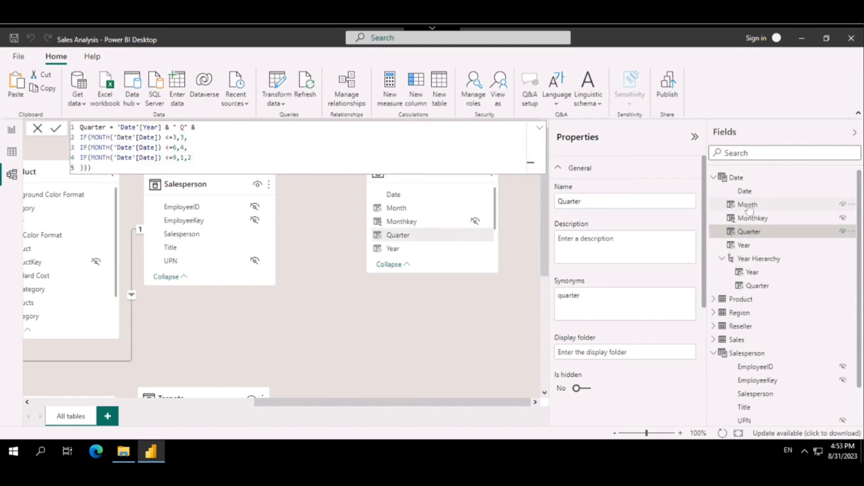
pyautogui.moveTo(749, 205); pyautogui.dragTo(754, 268)
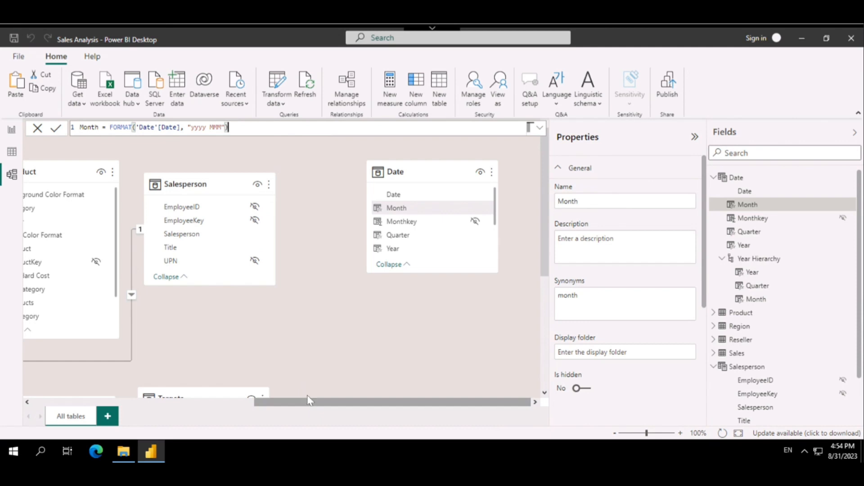
# Step: Create a new model layout and place the Date, Sales and Targets tables on it
pyautogui.click(113, 422)
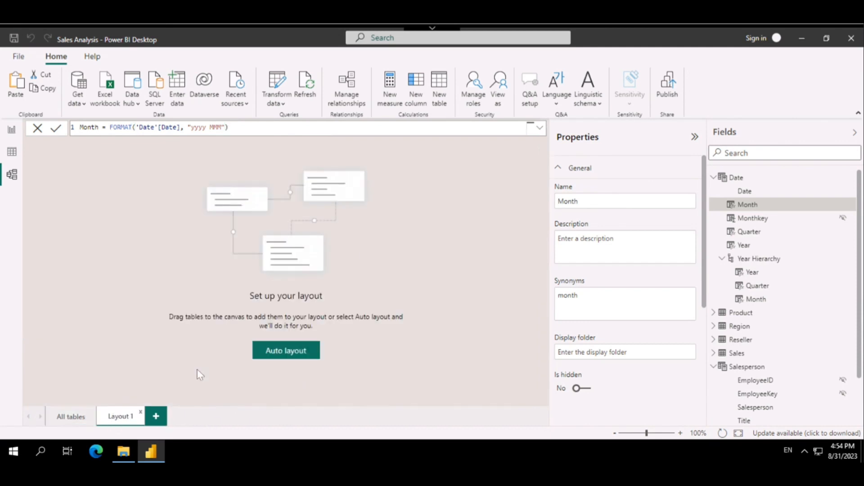
pyautogui.moveTo(736, 177); pyautogui.dragTo(131, 189)
pyautogui.scroll(-2, 741, 366)
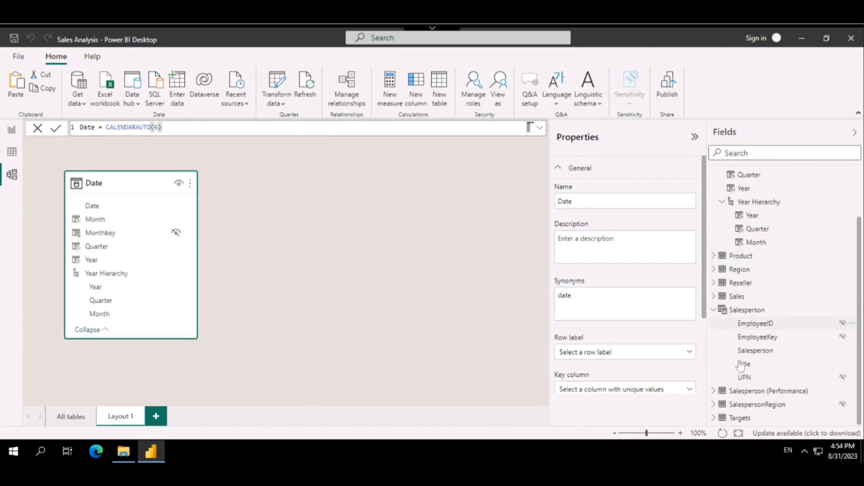
pyautogui.click(840, 295)
pyautogui.moveTo(464, 223); pyautogui.dragTo(388, 163)
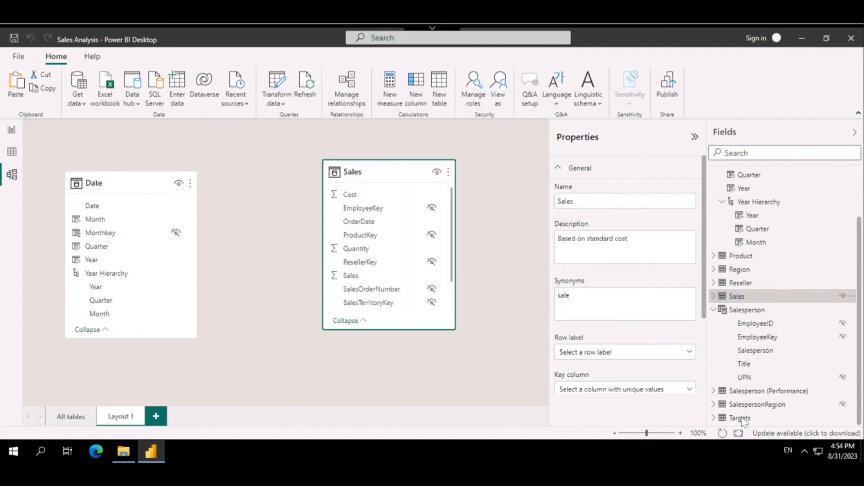
pyautogui.click(614, 434)
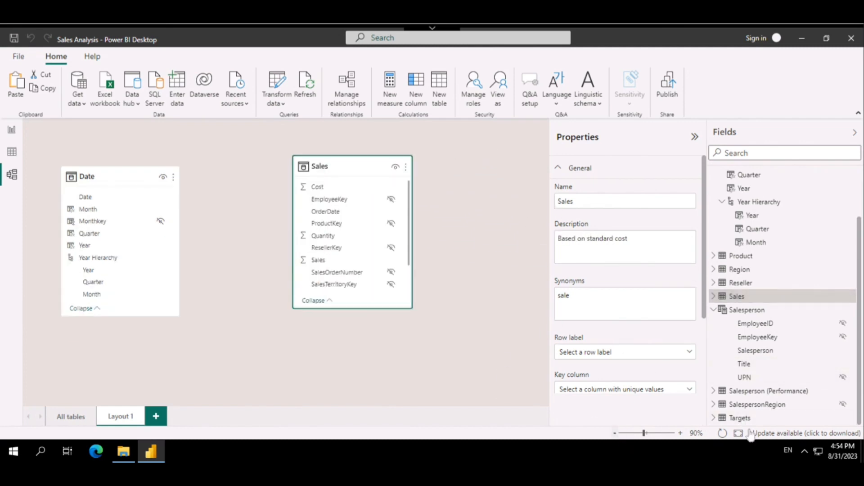
pyautogui.click(767, 419)
pyautogui.moveTo(767, 420); pyautogui.dragTo(258, 345)
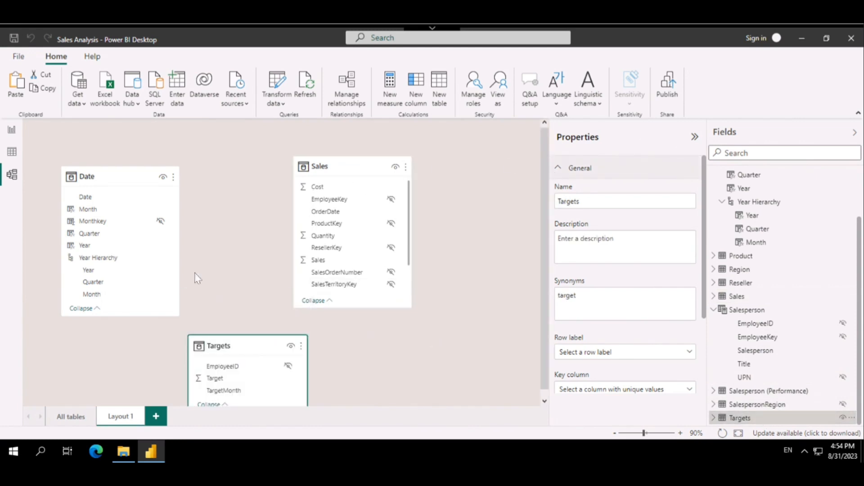
# Step: Relate the Date table's Date column to OrderDate in Sales and to TargetMonth in Targets
pyautogui.click(110, 198)
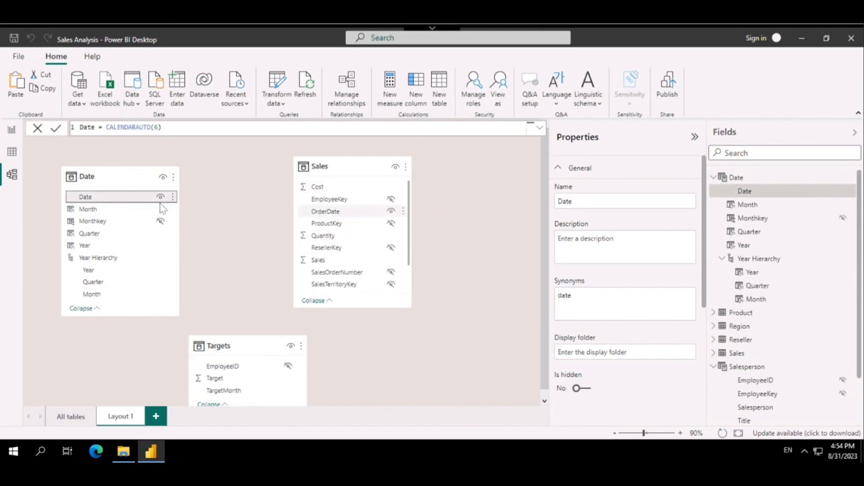
pyautogui.moveTo(127, 198); pyautogui.dragTo(338, 214)
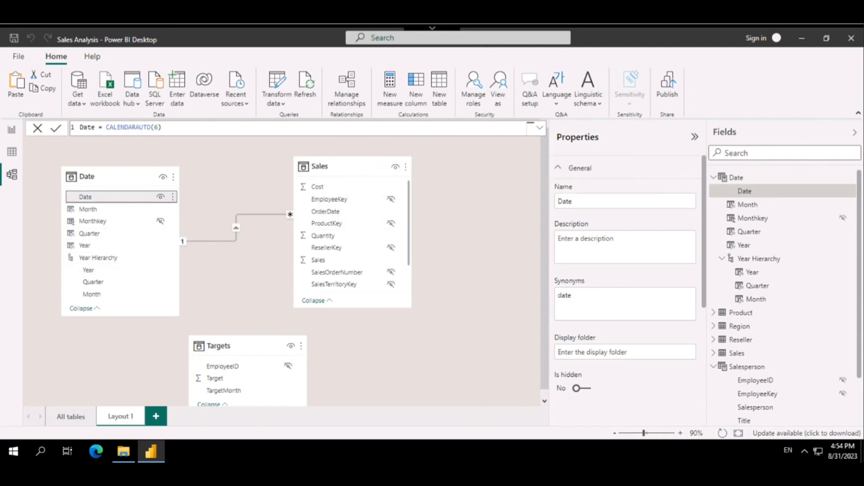
pyautogui.scroll(-1, 545, 282)
pyautogui.moveTo(241, 344); pyautogui.dragTo(240, 313)
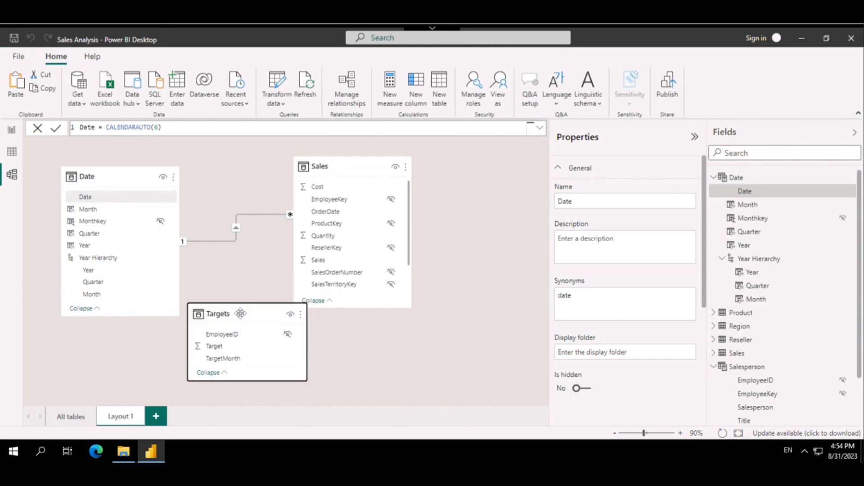
pyautogui.click(96, 198)
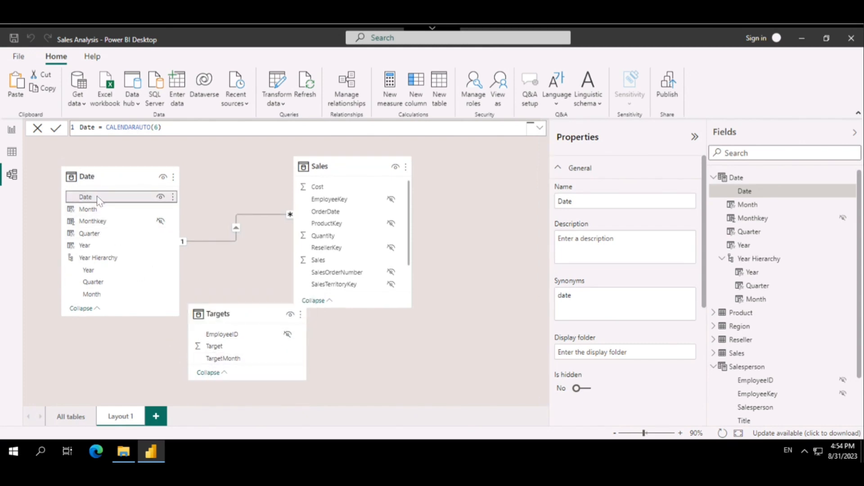
pyautogui.moveTo(227, 359); pyautogui.dragTo(110, 201)
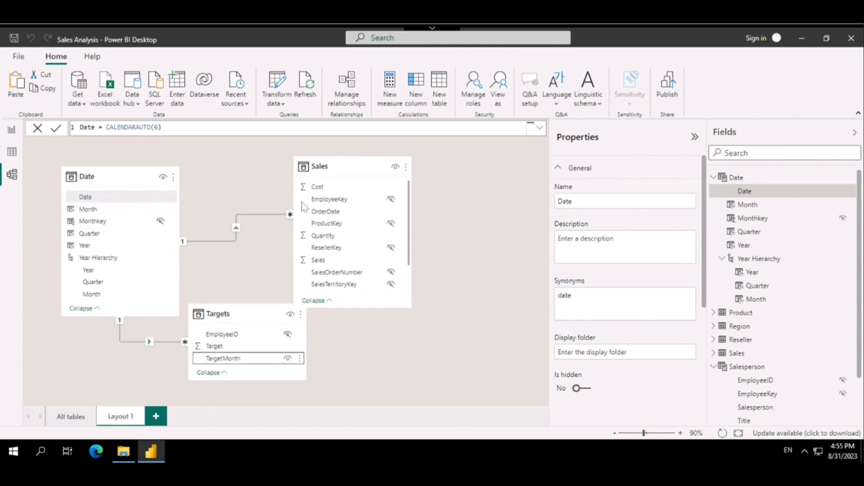
# Step: Hide the OrderDate column in the Sales table and the TargetMonth column in the Targets table
pyautogui.click(391, 214)
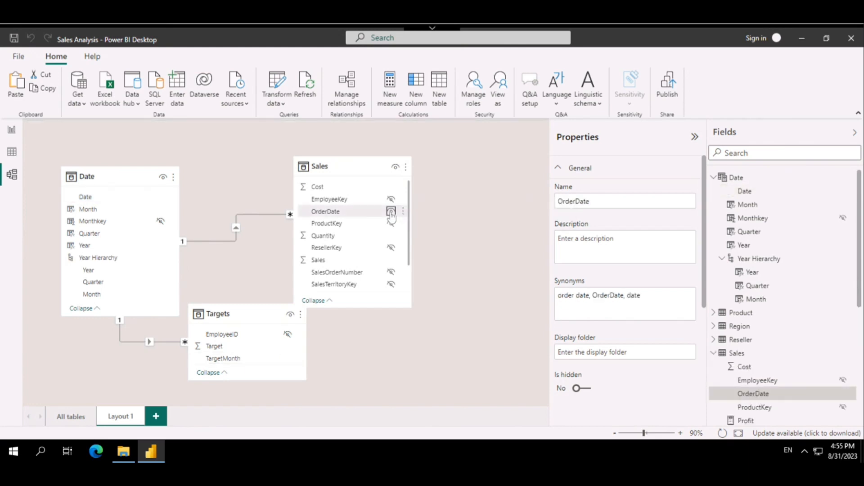
pyautogui.click(391, 212)
pyautogui.moveTo(226, 355)
pyautogui.click(287, 360)
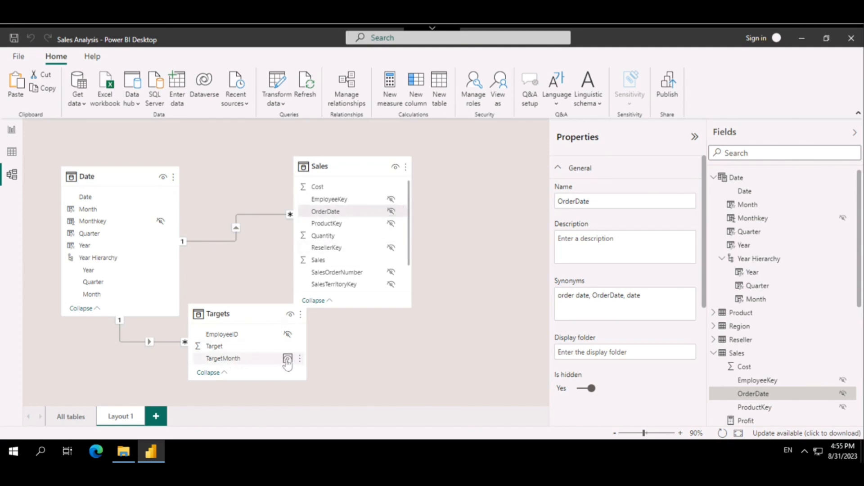
pyautogui.click(286, 360)
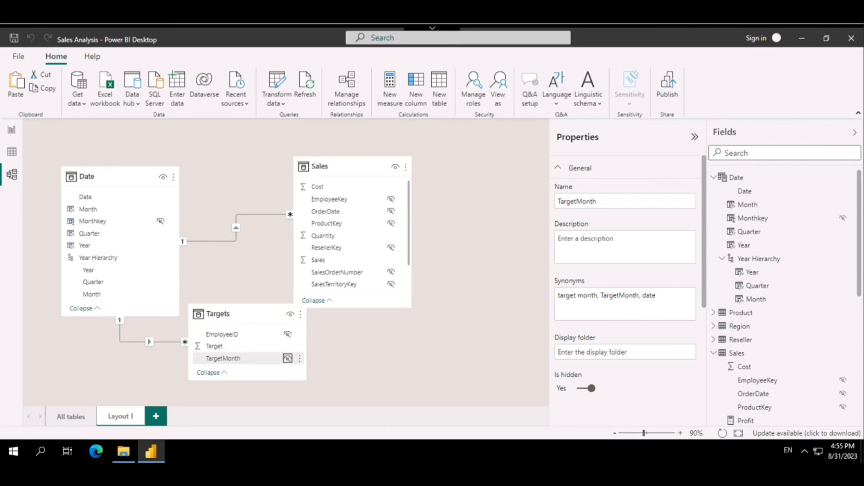
pyautogui.click(464, 196)
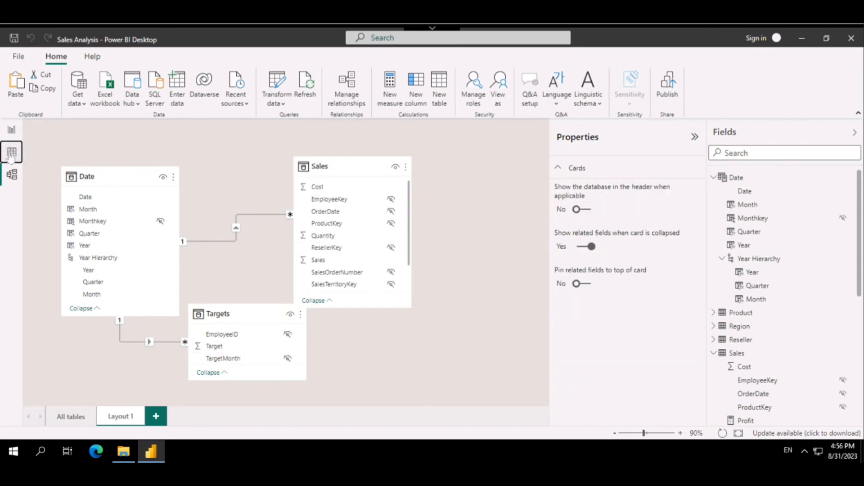
# Step: Mark the Date table as a date table with Date as its date column, and collapse the Date and Product field lists
pyautogui.click(12, 151)
pyautogui.click(793, 172)
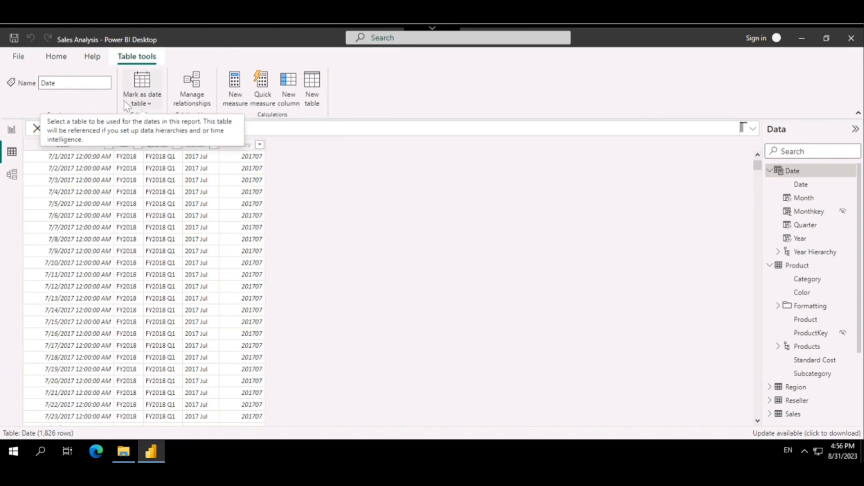
pyautogui.click(146, 103)
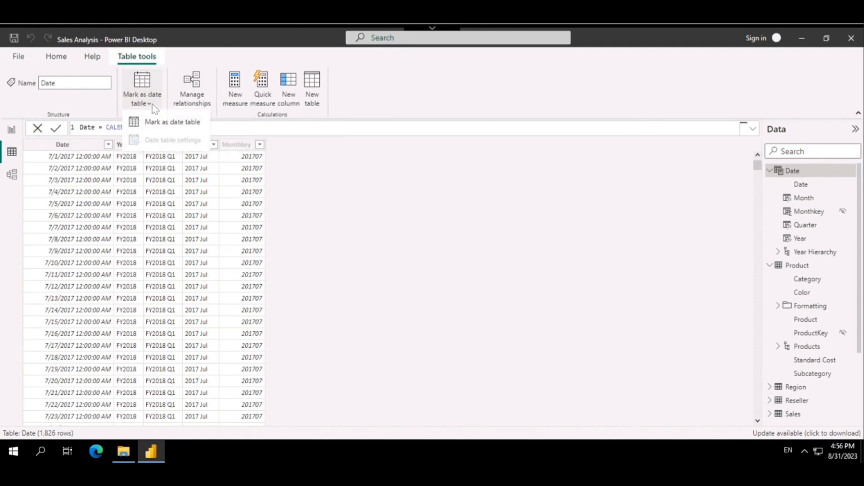
pyautogui.click(166, 125)
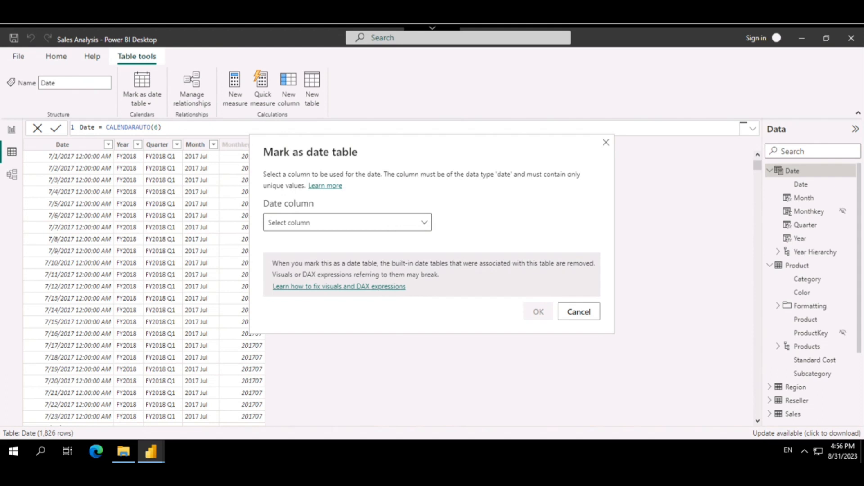
pyautogui.click(390, 225)
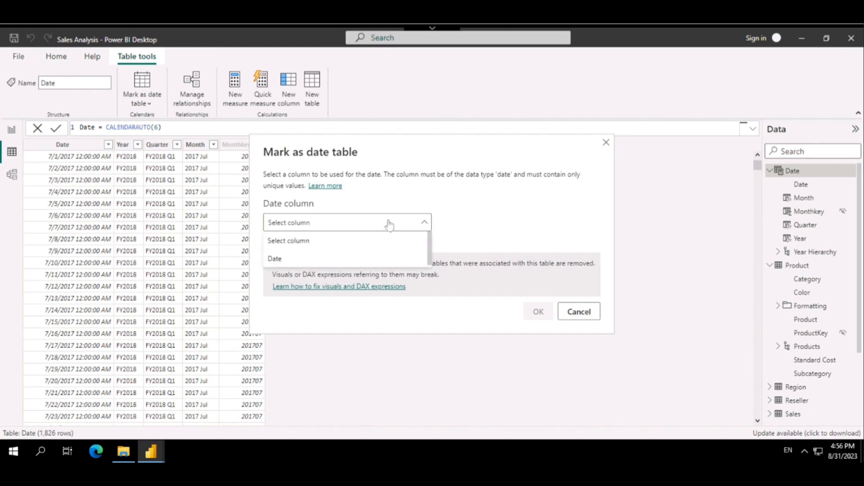
pyautogui.click(276, 260)
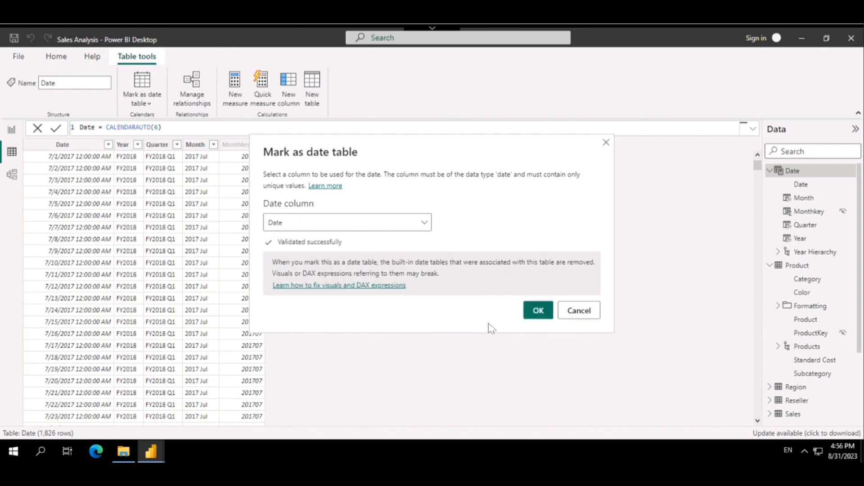
pyautogui.click(538, 311)
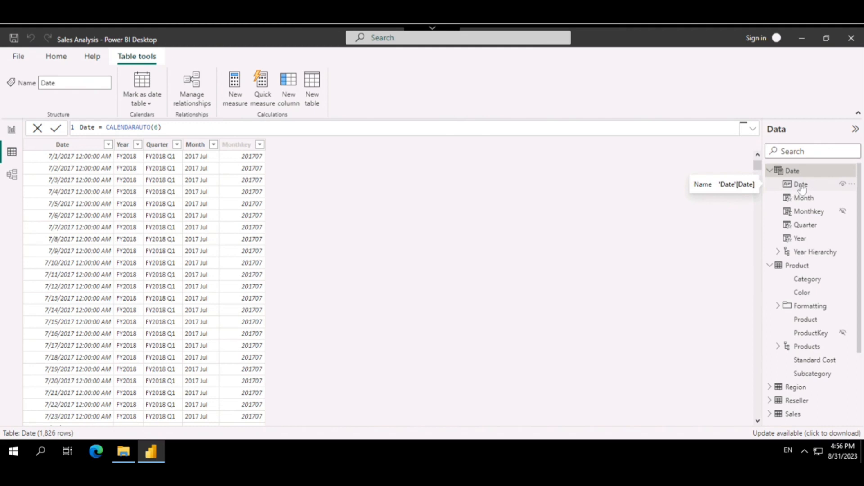
pyautogui.click(770, 171)
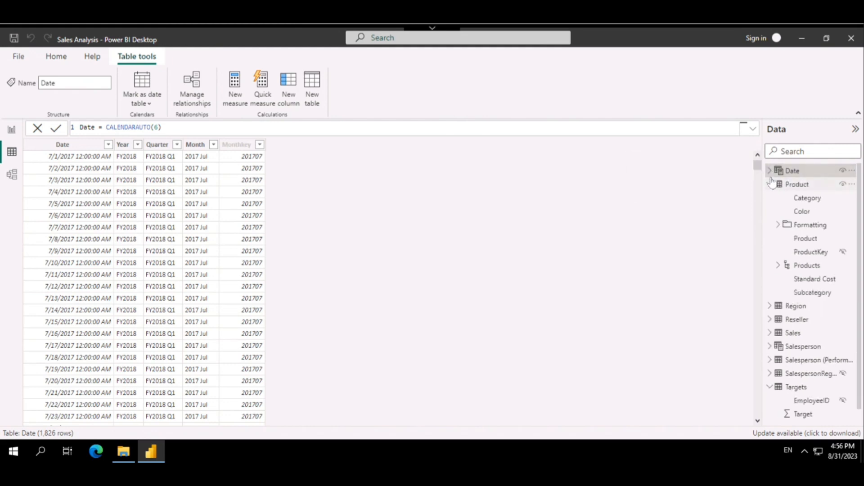
pyautogui.click(771, 185)
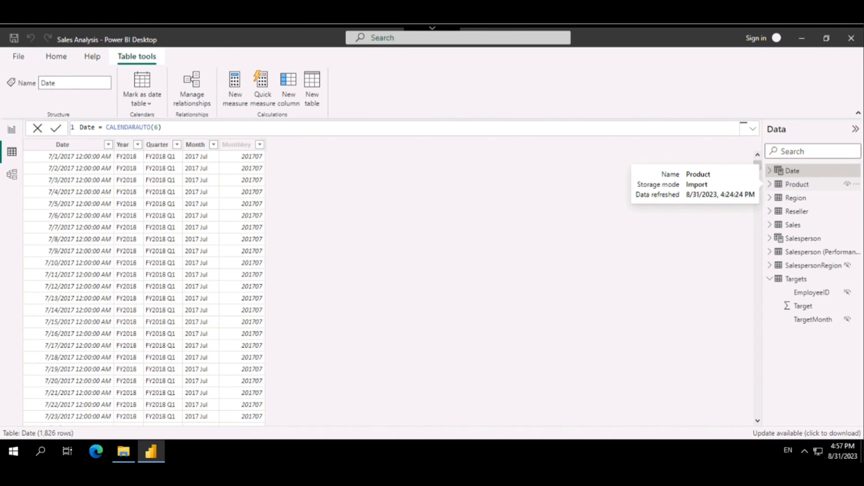
# Step: Return to the report and collapse and re-expand FY2018 in the matrix to review sales by quarter and month
pyautogui.click(12, 130)
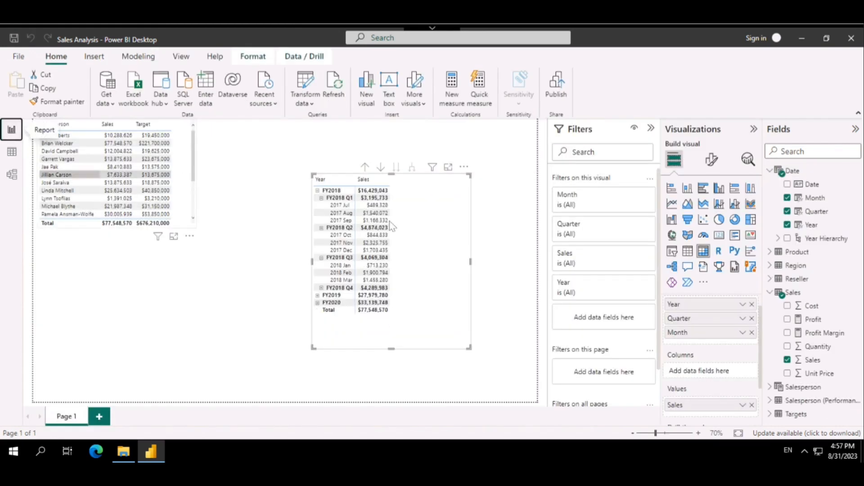
pyautogui.click(319, 191)
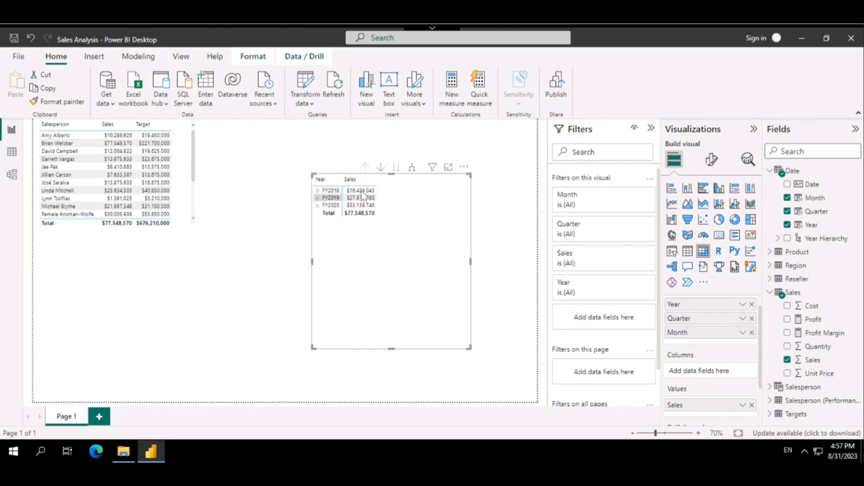
pyautogui.click(317, 191)
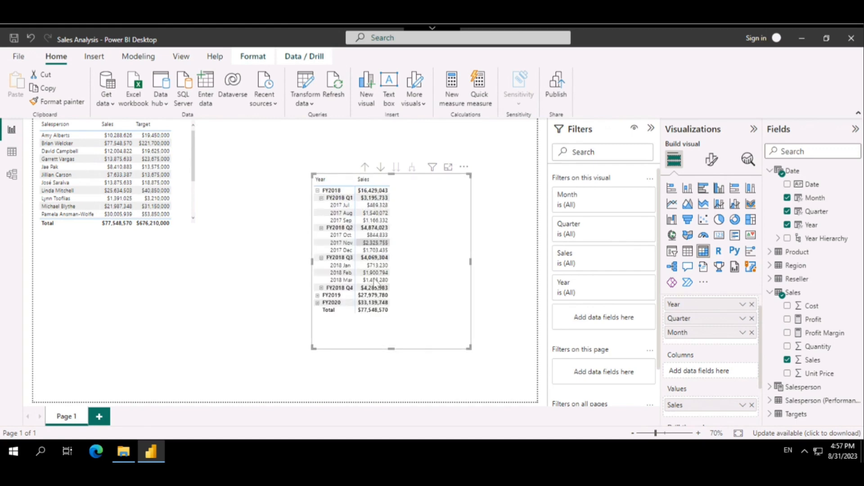
pyautogui.moveTo(382, 207)
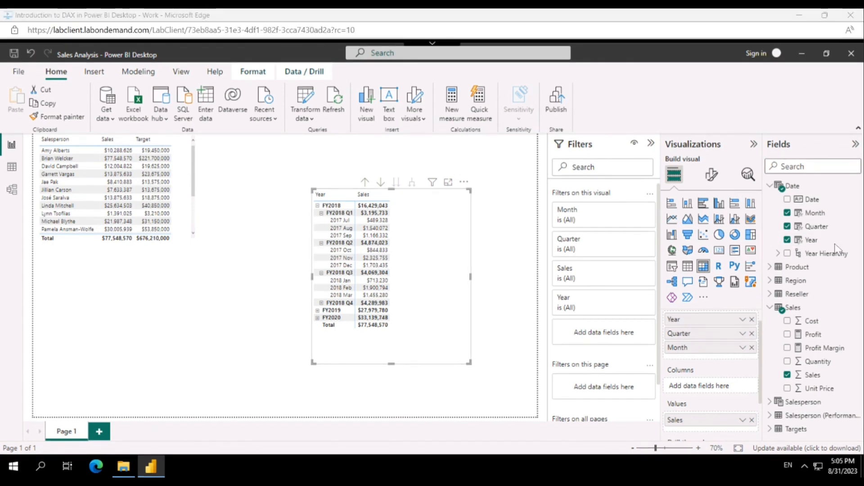
# Step: Add the Sales table's Unit Price field to the matrix values
pyautogui.click(770, 185)
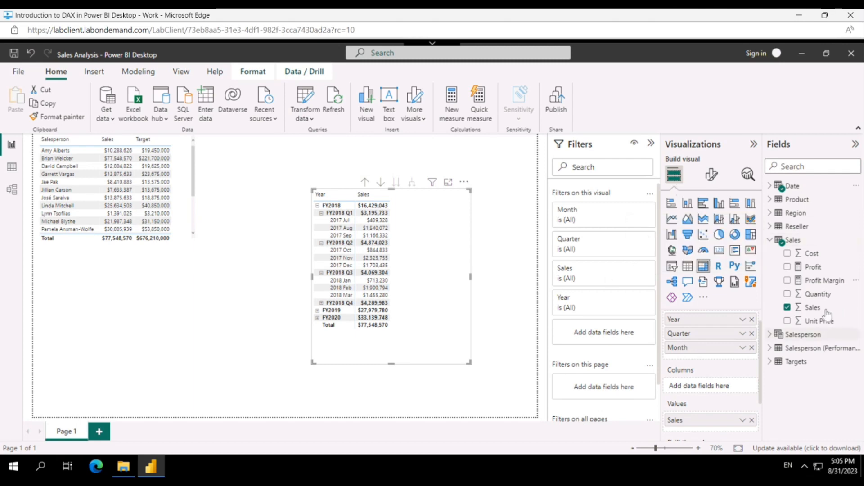
pyautogui.moveTo(820, 323); pyautogui.dragTo(717, 422)
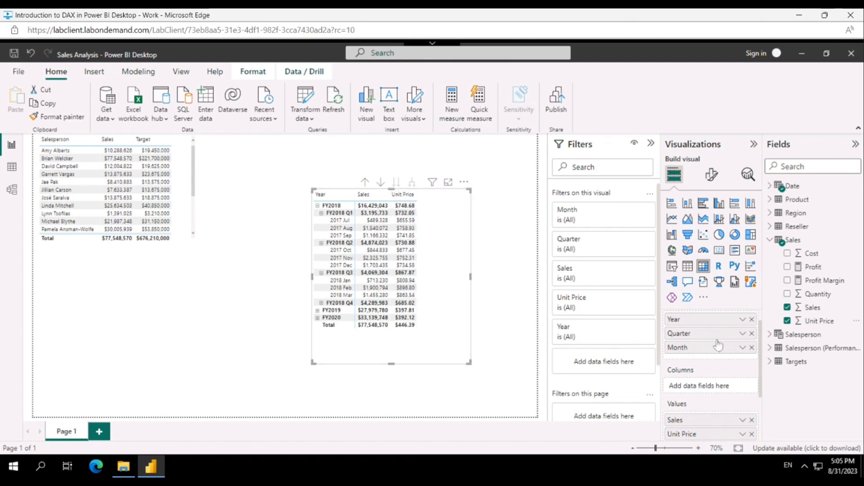
pyautogui.scroll(-2, 734, 360)
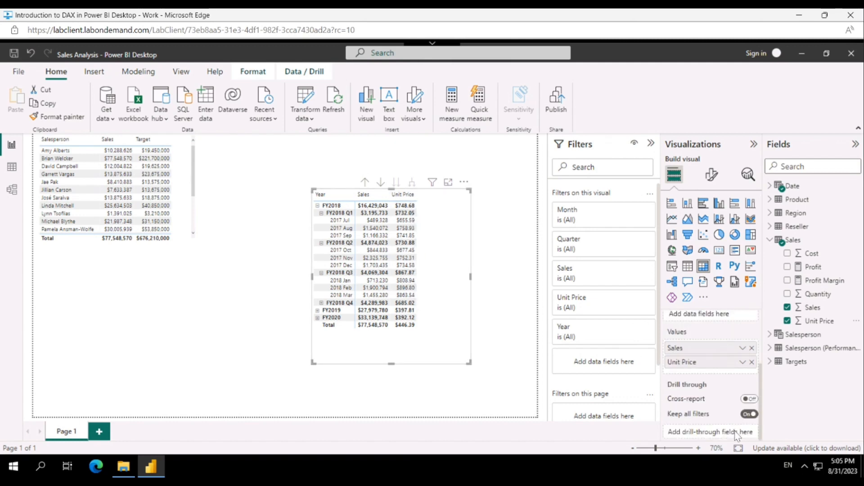
# Step: Examine the summarization options of the matrix's Unit Price and Sales values to compare their aggregations
pyautogui.click(742, 362)
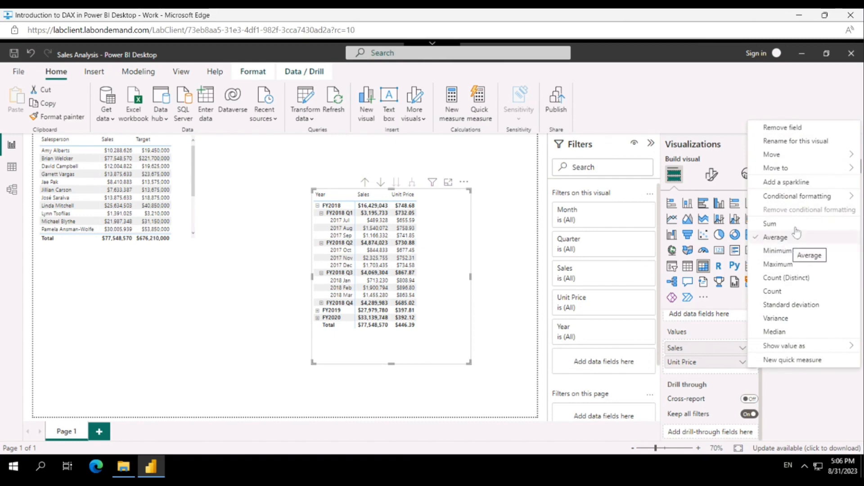
pyautogui.click(770, 224)
pyautogui.click(742, 362)
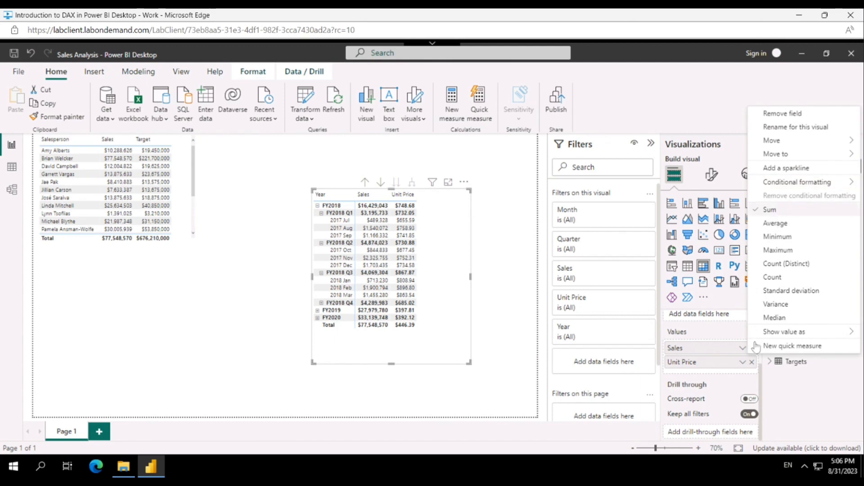
pyautogui.click(743, 362)
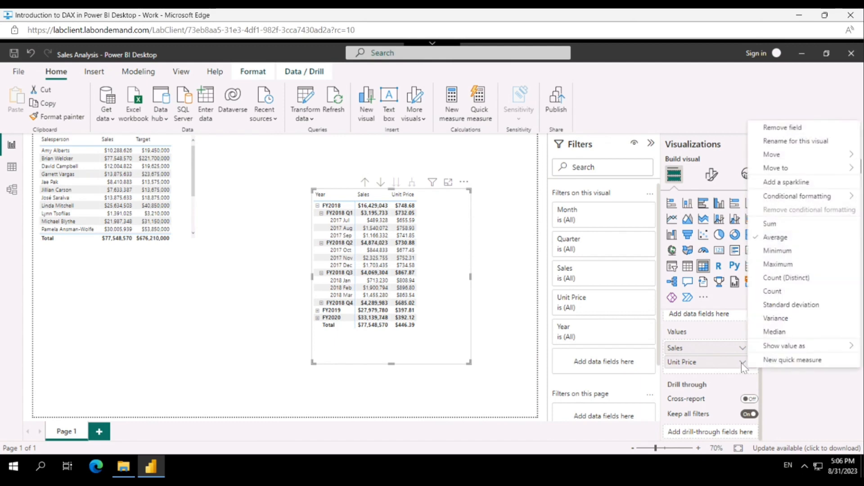
# Step: Dismiss the Unit Price summarization options and collapse the Sales table's field list
pyautogui.click(785, 238)
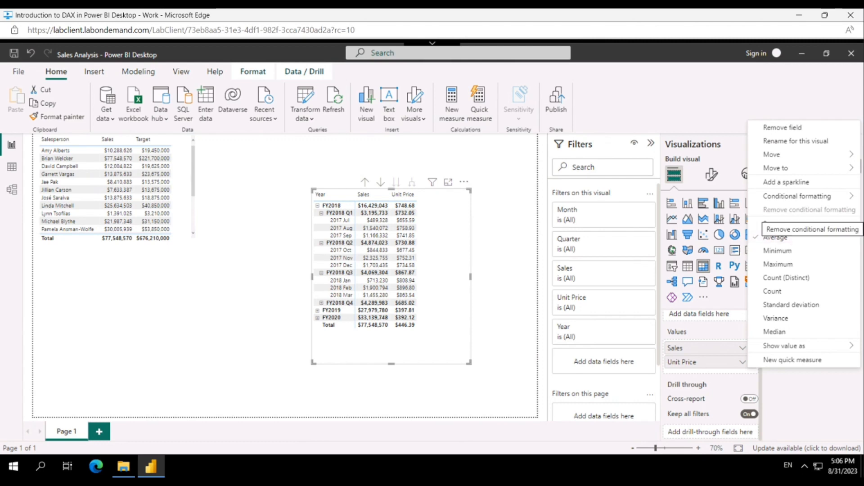
pyautogui.click(658, 91)
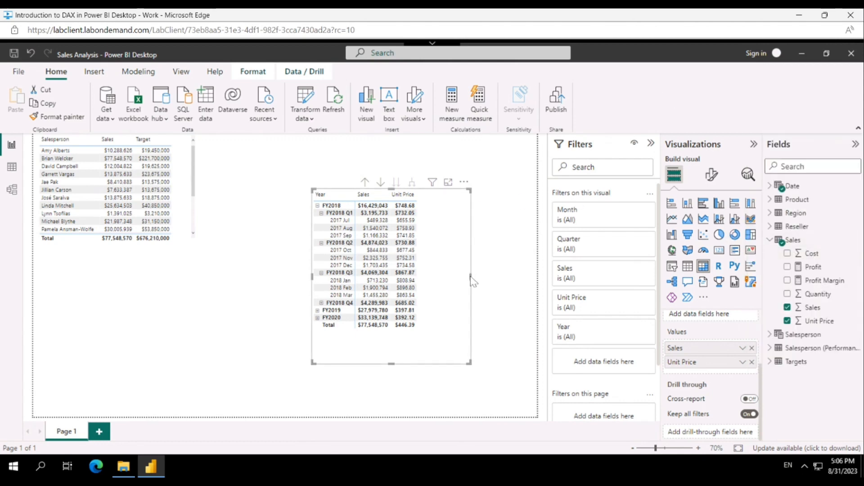
pyautogui.click(770, 240)
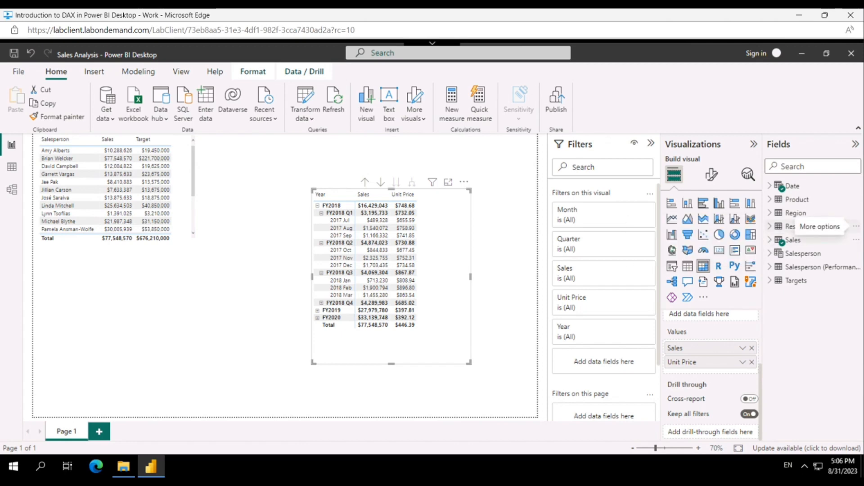
# Step: Create a measure in the Sales table defined as Avg Price = AVERAGE(Sales[Unit Price])
pyautogui.click(791, 240)
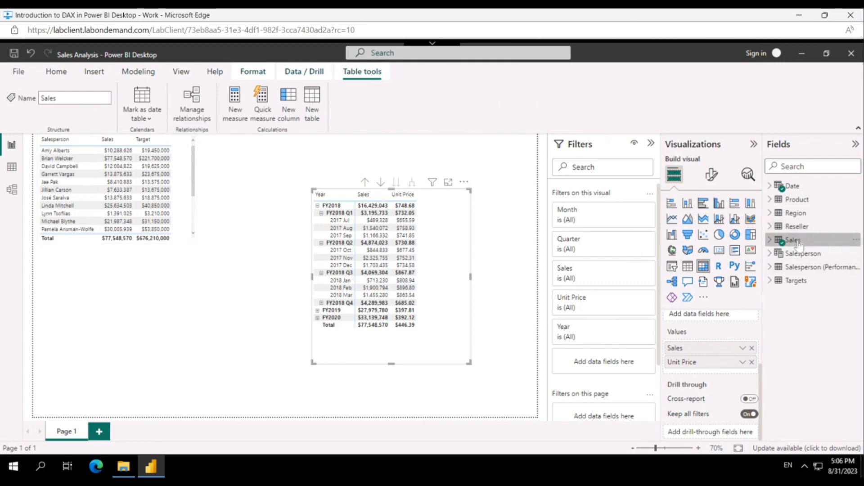
pyautogui.click(234, 104)
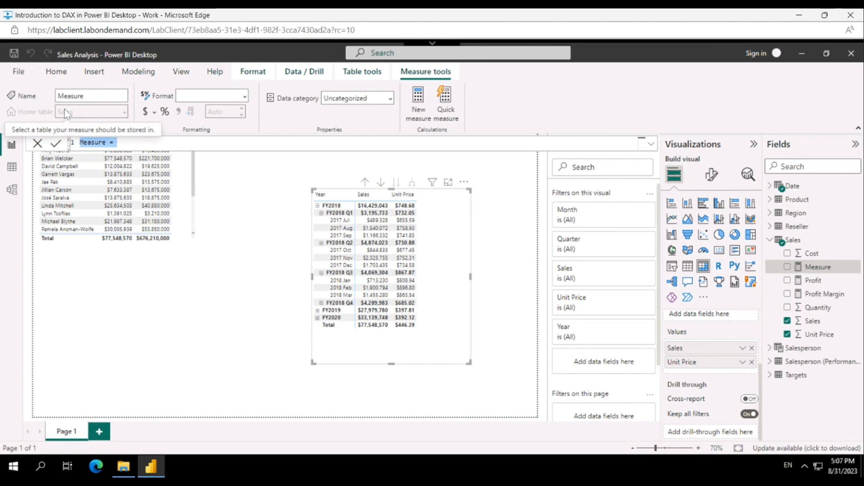
pyautogui.write('A')
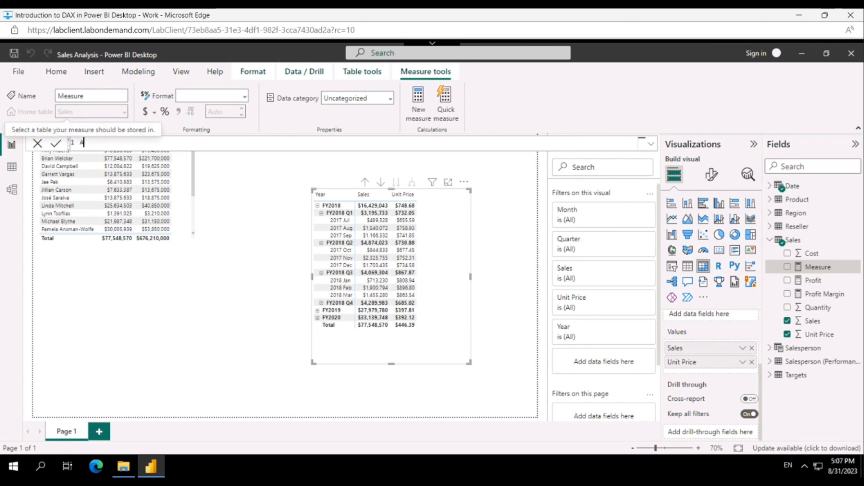
pyautogui.write('vg Price = AVERAGE(')
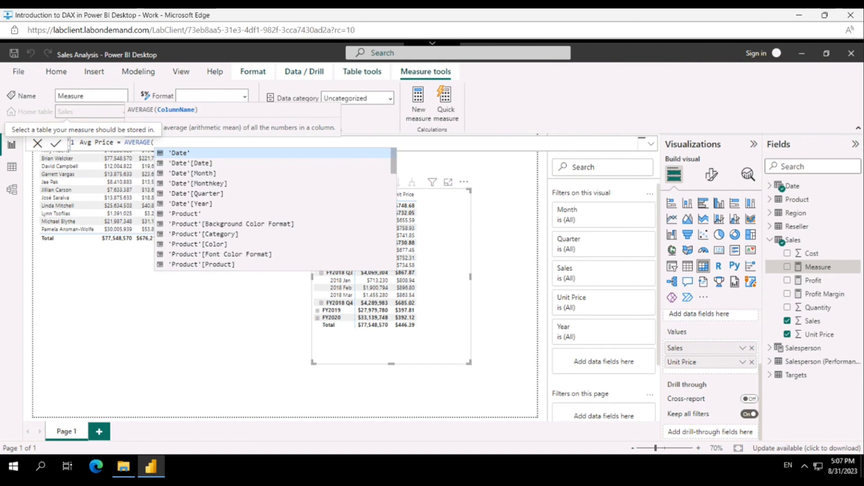
pyautogui.write('sa')
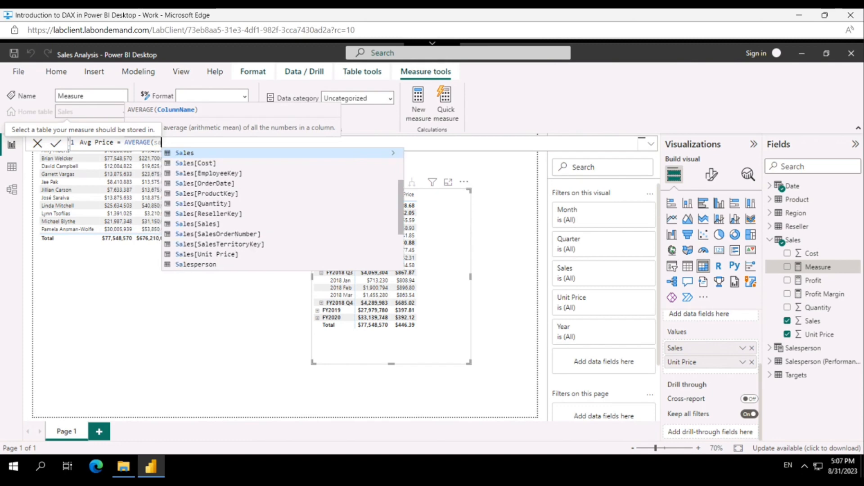
pyautogui.write('le')
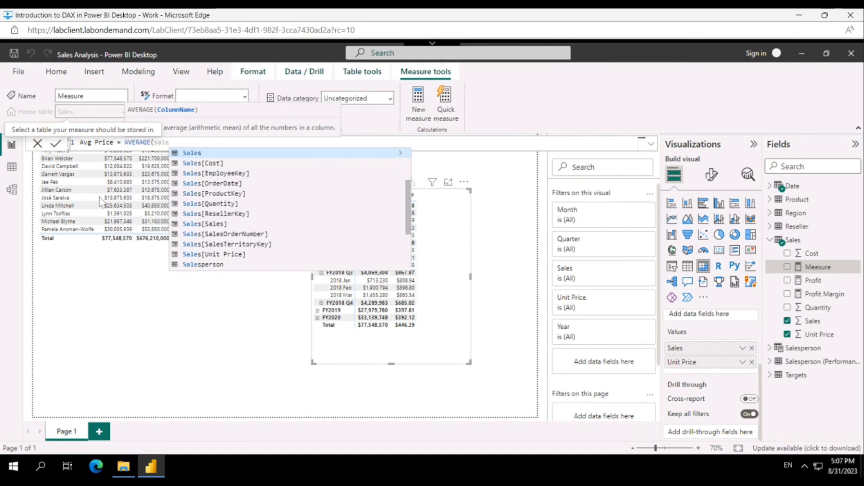
pyautogui.click(204, 254)
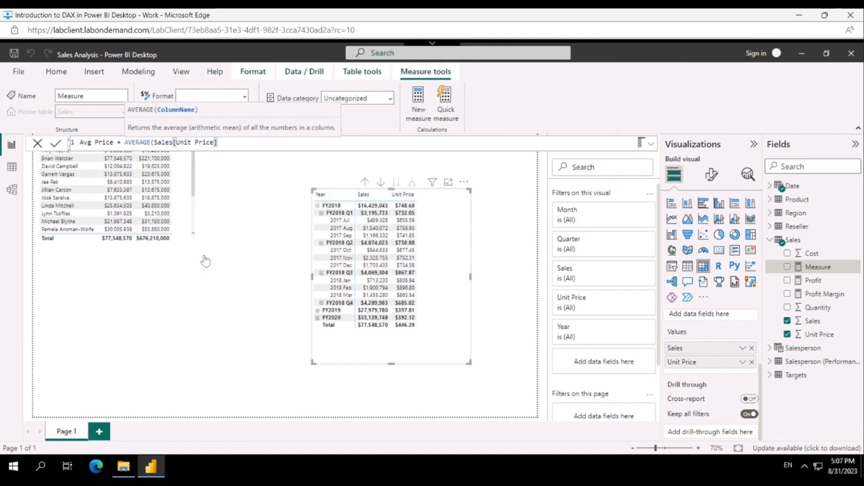
pyautogui.write(')')
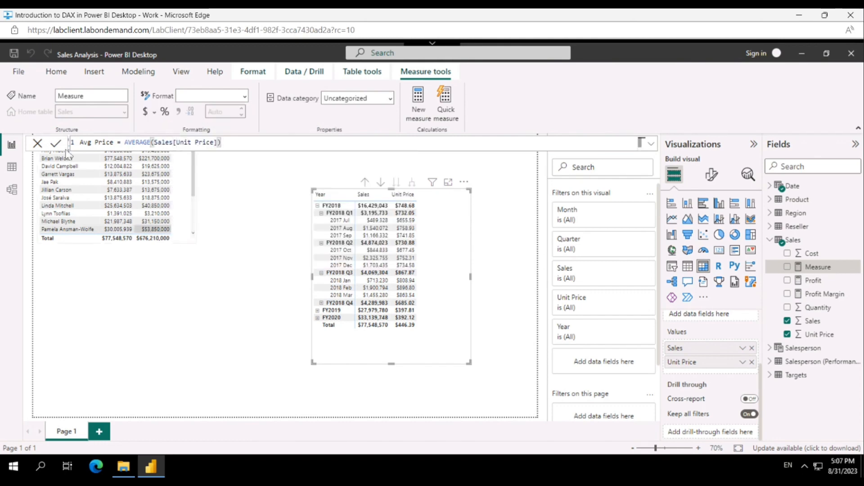
pyautogui.click(56, 144)
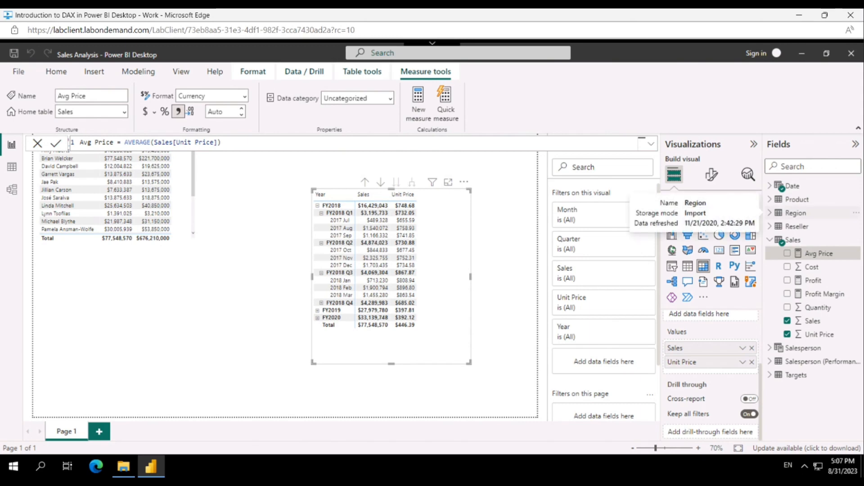
# Step: Change the summarization of the matrix's Unit Price value to Minimum
pyautogui.click(855, 256)
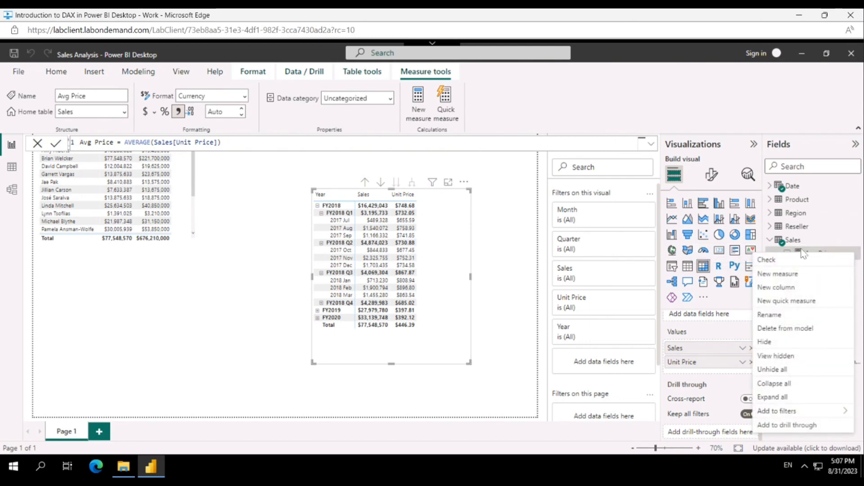
pyautogui.click(703, 382)
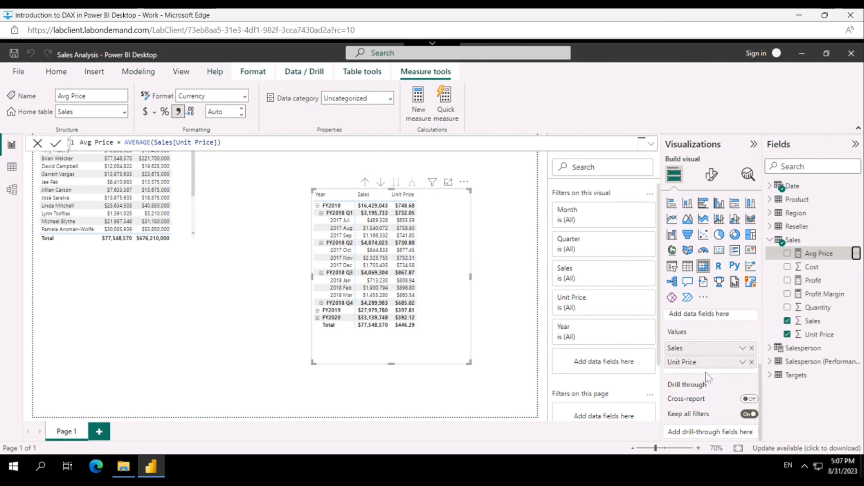
pyautogui.click(743, 362)
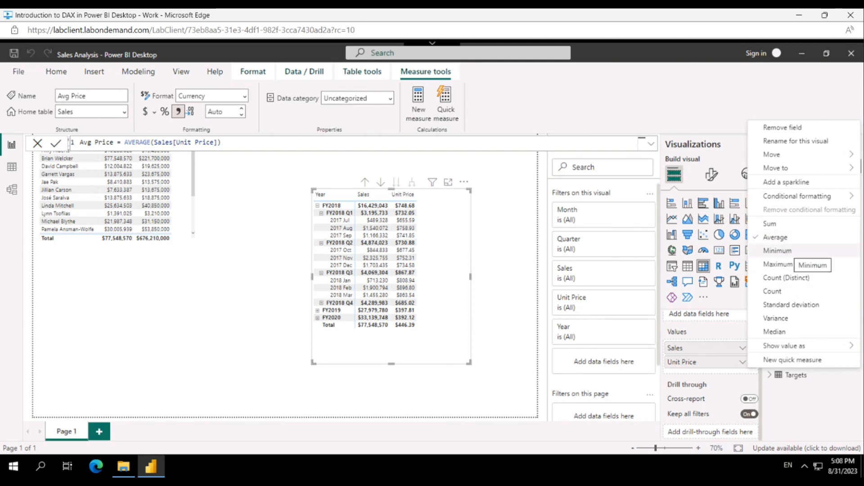
pyautogui.click(788, 251)
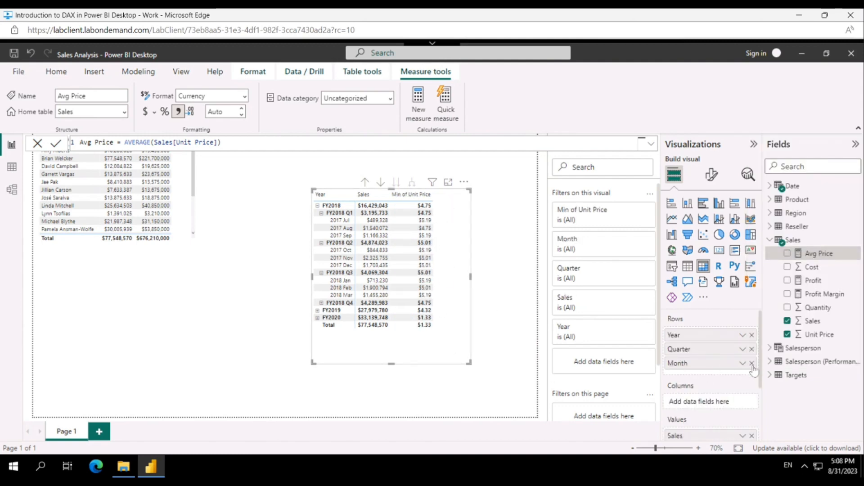
# Step: Add the Avg Price measure to the matrix values below Unit Price, and summarize Unit Price by Average
pyautogui.moveTo(817, 254); pyautogui.dragTo(720, 371)
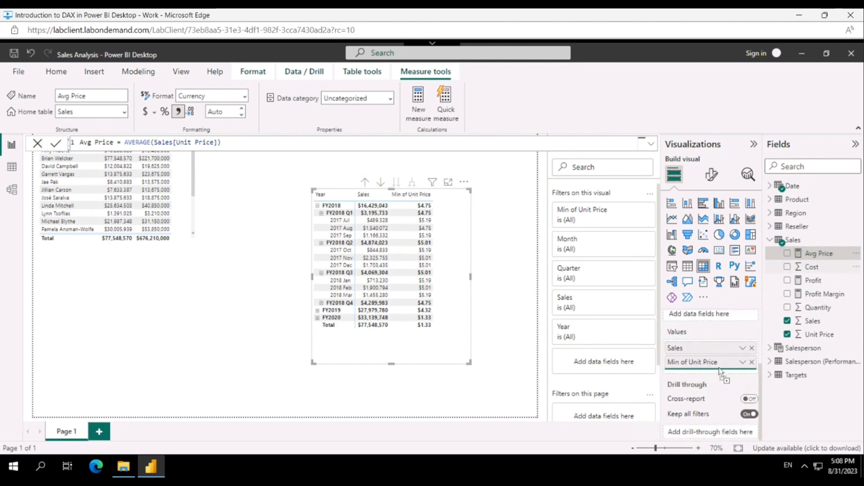
pyautogui.click(741, 363)
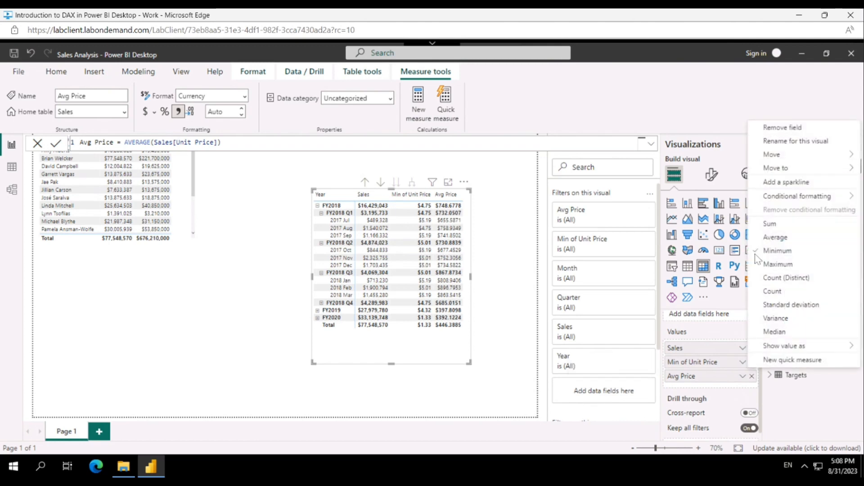
pyautogui.click(770, 236)
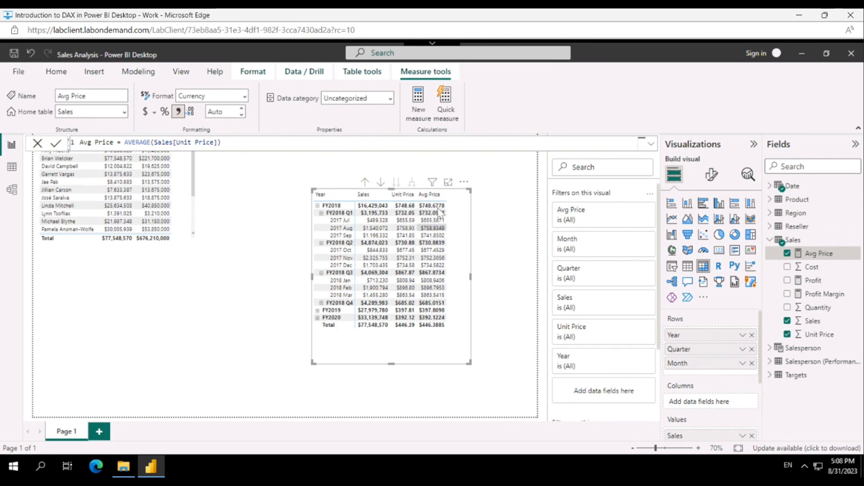
# Step: Compare the options offered for the Avg Price measure in the matrix values with those for the Unit Price column
pyautogui.scroll(-2, 746, 392)
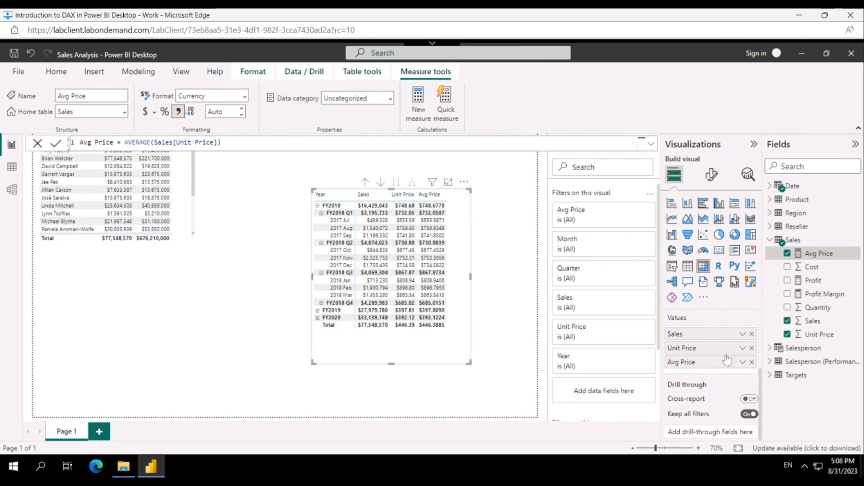
pyautogui.click(742, 363)
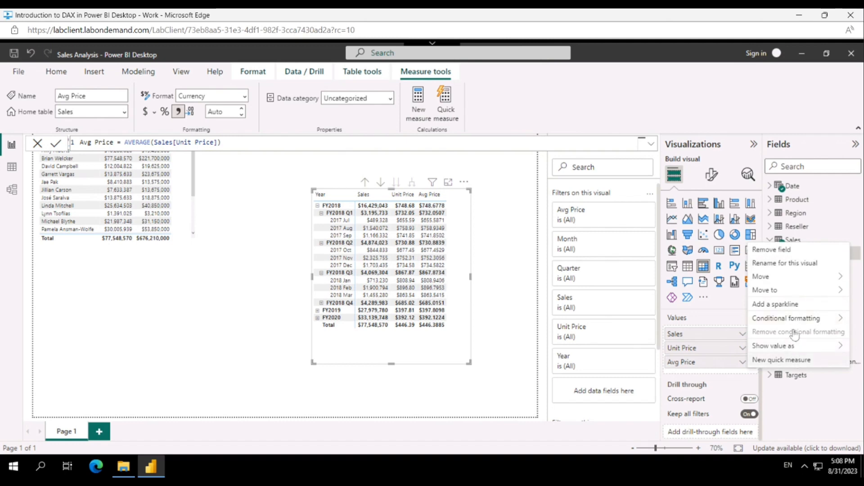
pyautogui.moveTo(793, 345)
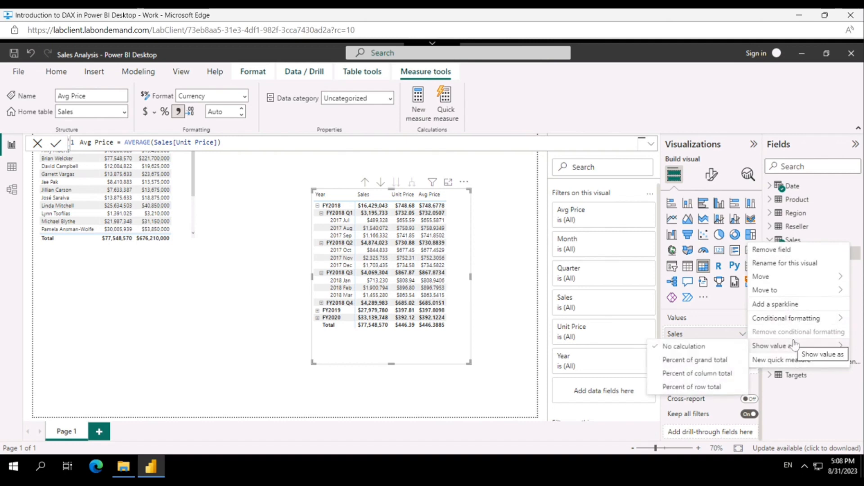
pyautogui.click(755, 380)
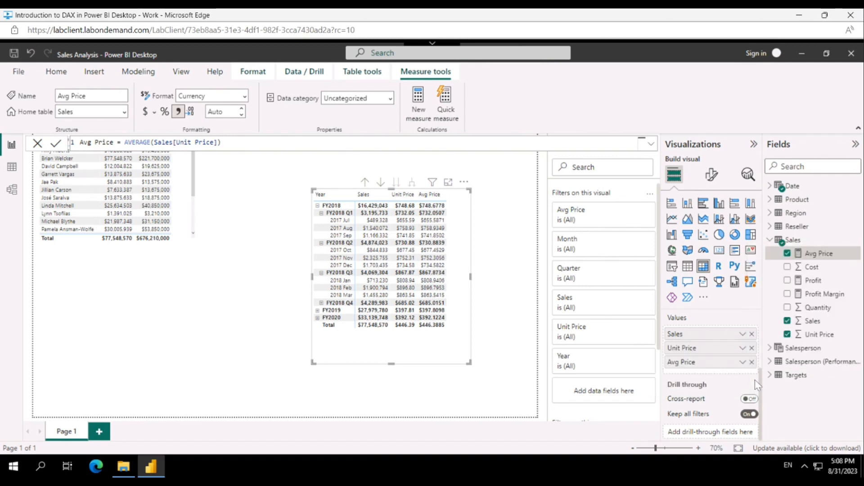
pyautogui.click(742, 349)
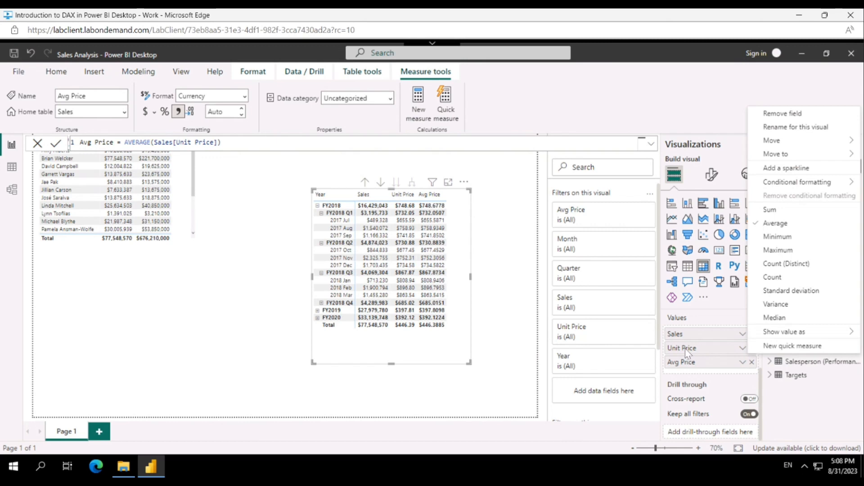
pyautogui.click(711, 379)
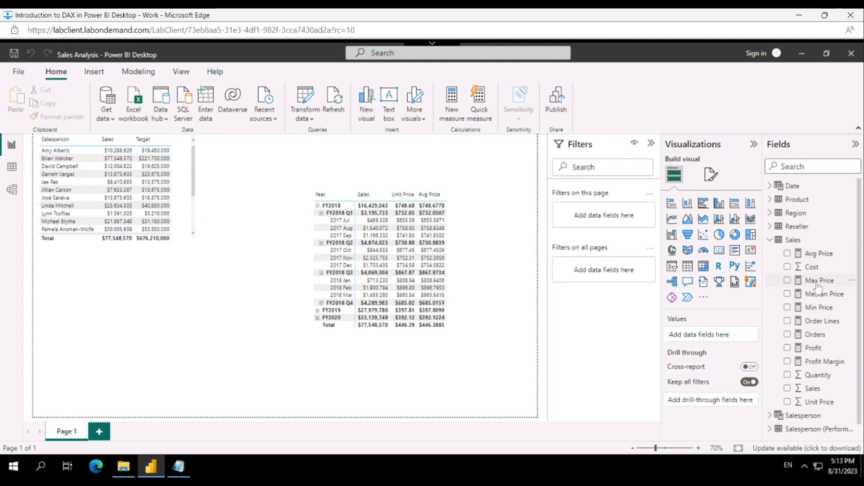
# Step: Review the formulas of the Max Price, Median Price, Min Price, Orders and Order Lines measures in the Sales table
pyautogui.click(816, 281)
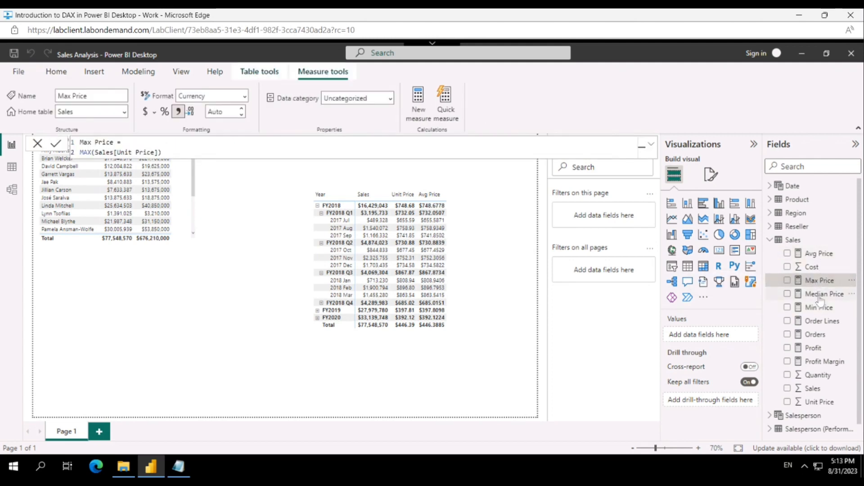
pyautogui.click(819, 295)
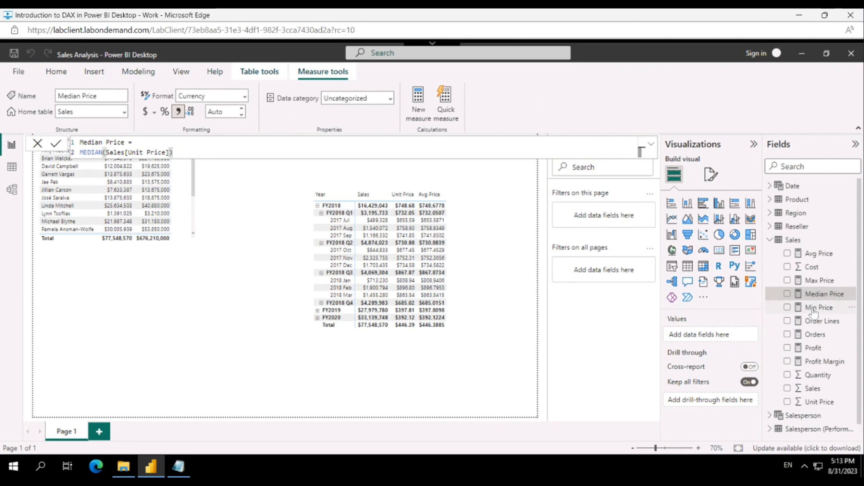
pyautogui.click(814, 309)
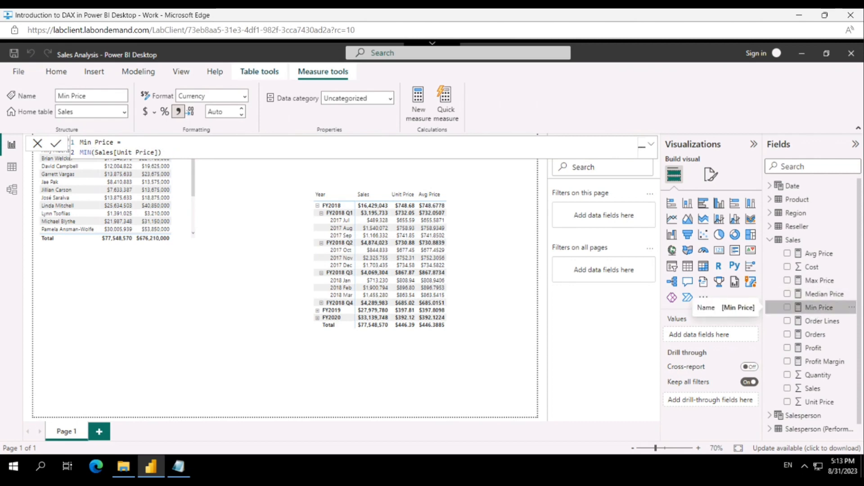
pyautogui.click(819, 338)
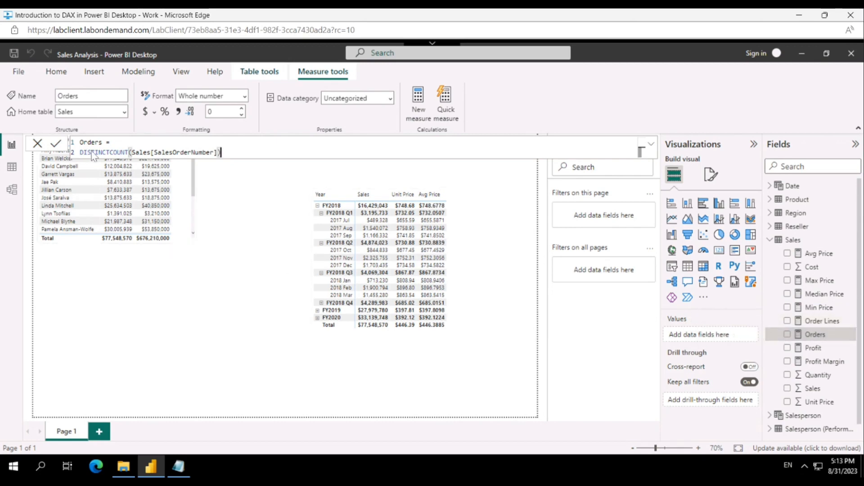
pyautogui.click(830, 322)
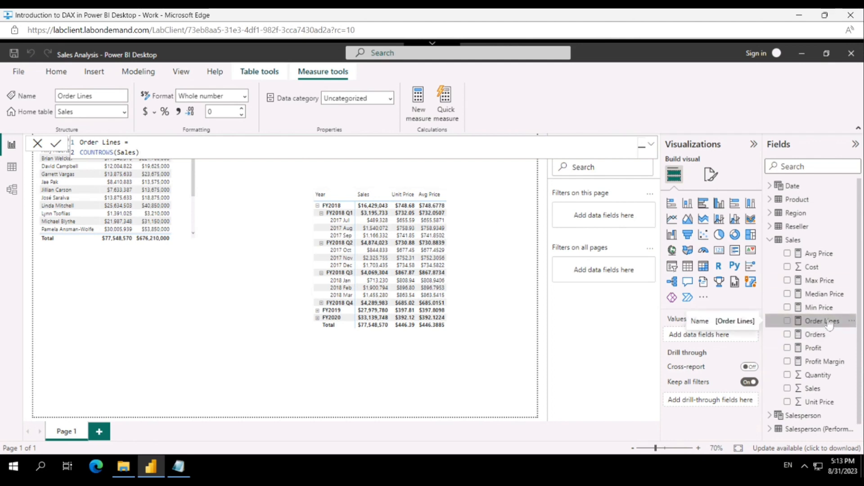
pyautogui.click(816, 336)
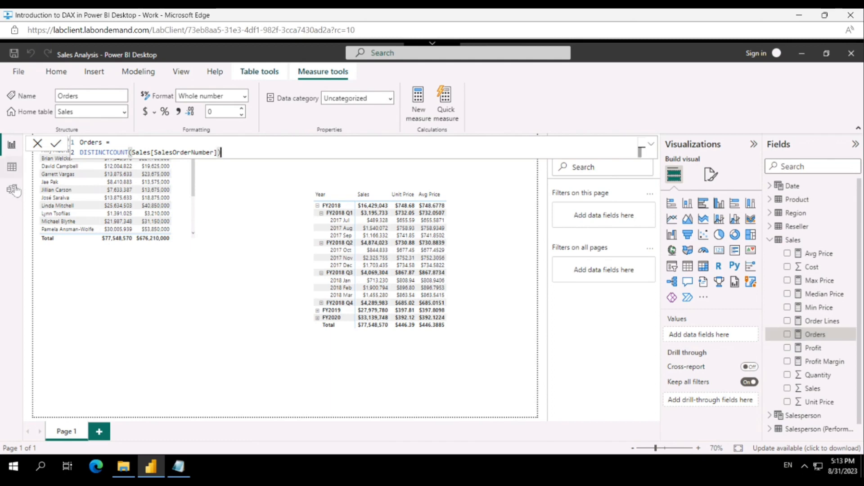
# Step: In the model view, put the Avg Price, Max Price, Median Price and Min Price measures of the Sales table into a display folder named Pricing
pyautogui.click(12, 167)
pyautogui.click(13, 190)
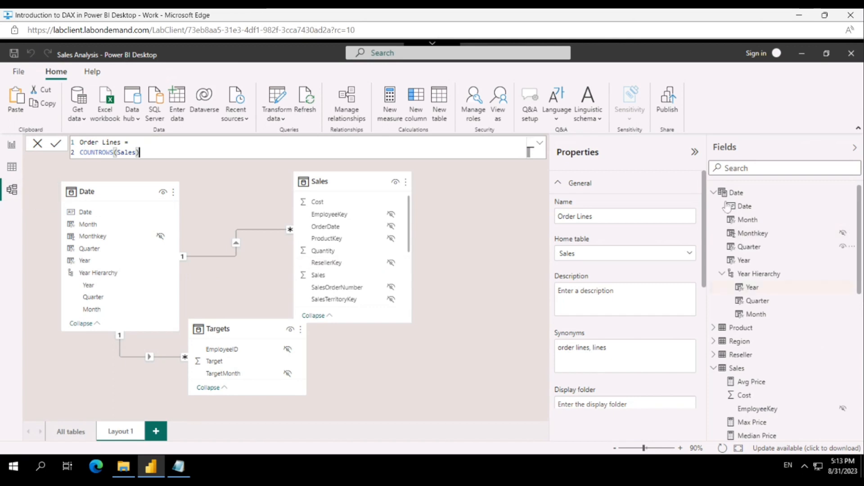
pyautogui.scroll(-5, 776, 266)
pyautogui.scroll(5, 776, 270)
pyautogui.scroll(-3, 777, 311)
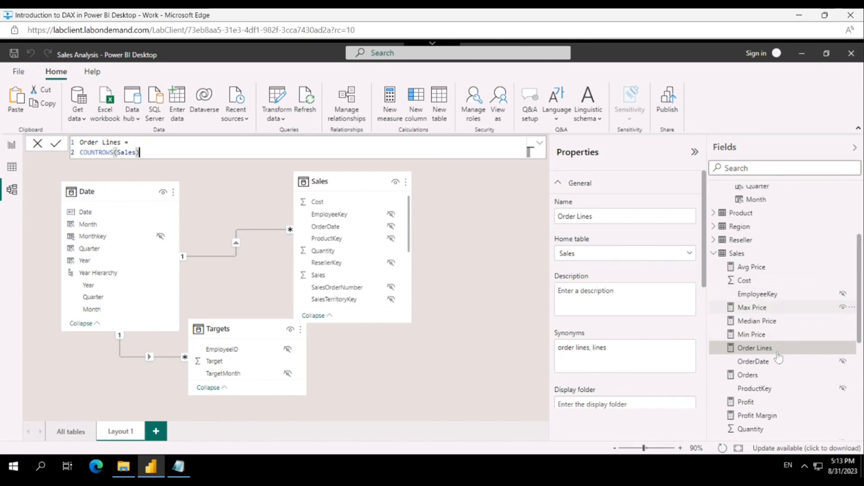
pyautogui.click(774, 335)
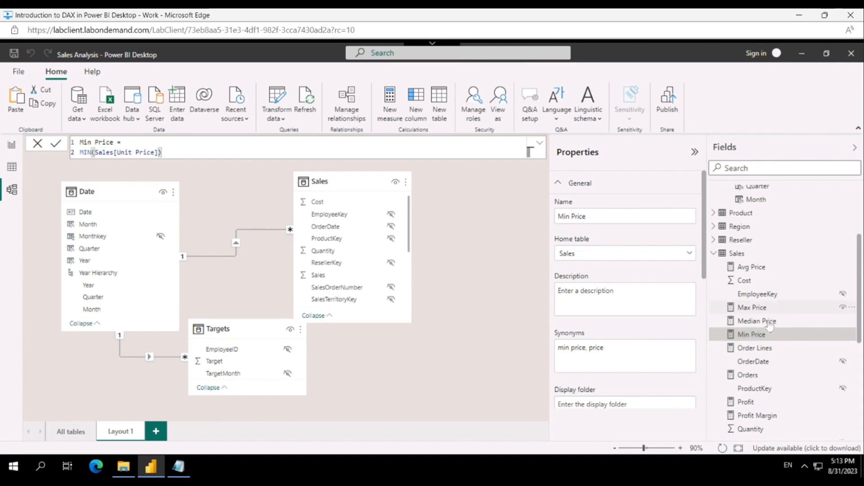
pyautogui.keyDown('ctrl'); pyautogui.click(769, 322); pyautogui.keyUp('ctrl')
pyautogui.keyDown('ctrl'); pyautogui.click(769, 311); pyautogui.keyUp('ctrl')
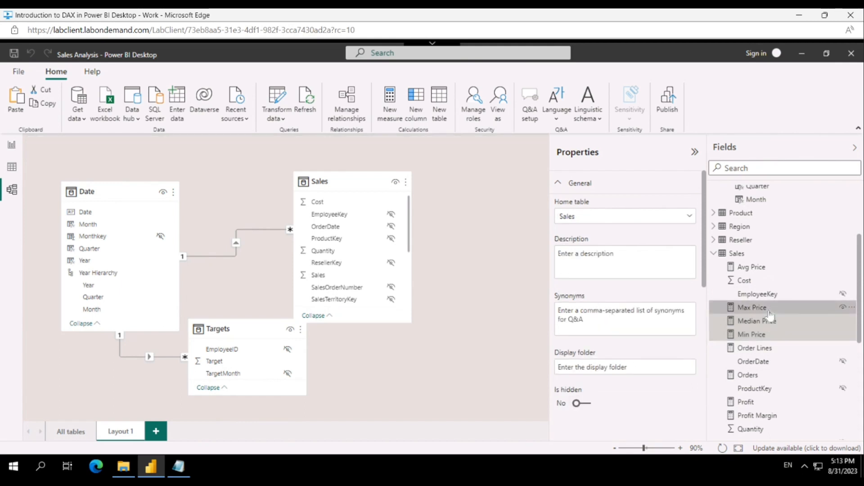
pyautogui.keyDown('ctrl'); pyautogui.click(748, 267); pyautogui.keyUp('ctrl')
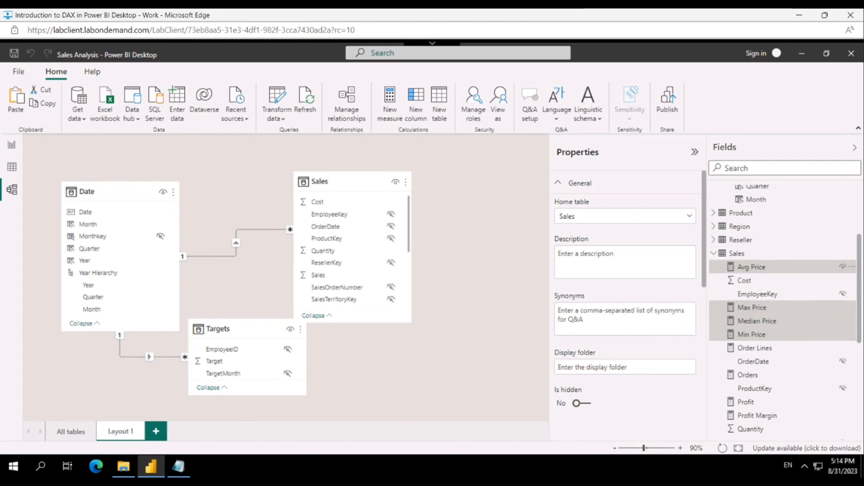
pyautogui.click(624, 367)
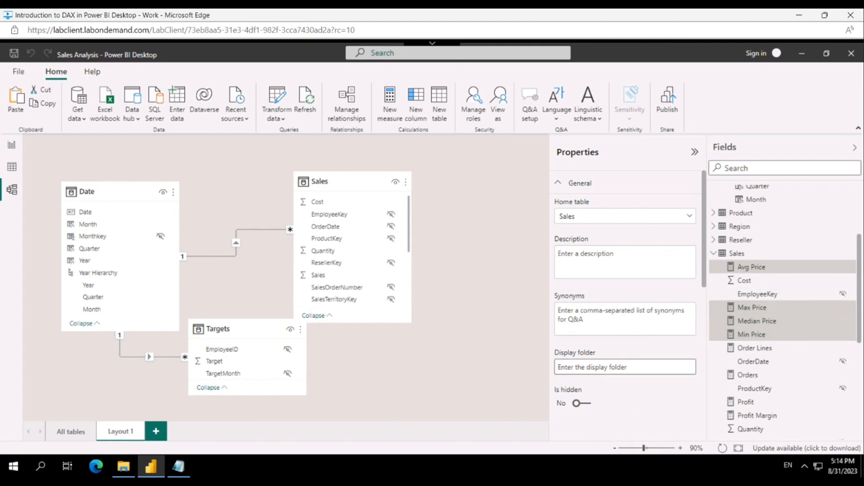
pyautogui.write('P')
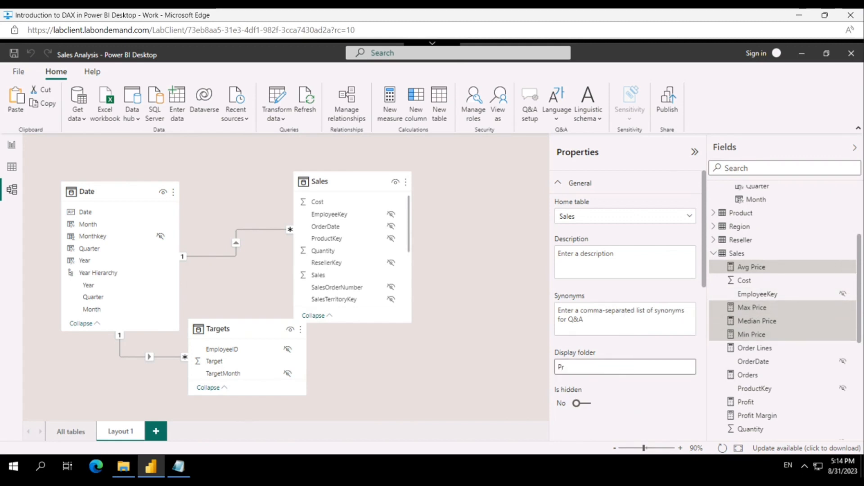
pyautogui.write('r')
pyautogui.press('Return')
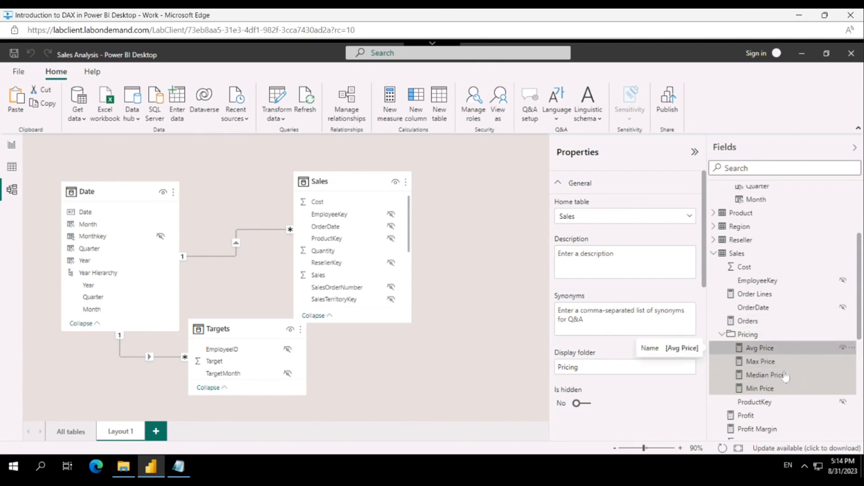
pyautogui.click(719, 333)
# Step: Hide the Unit Price column of the Sales table
pyautogui.scroll(-3, 799, 360)
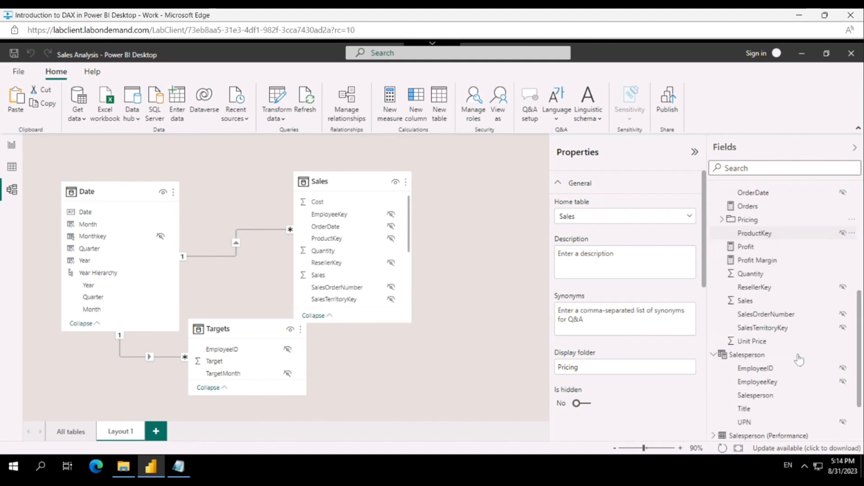
pyautogui.click(763, 345)
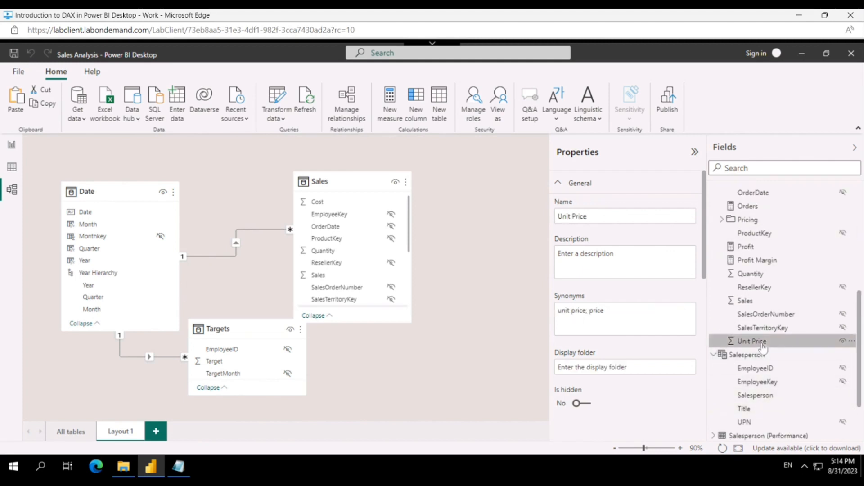
pyautogui.click(843, 342)
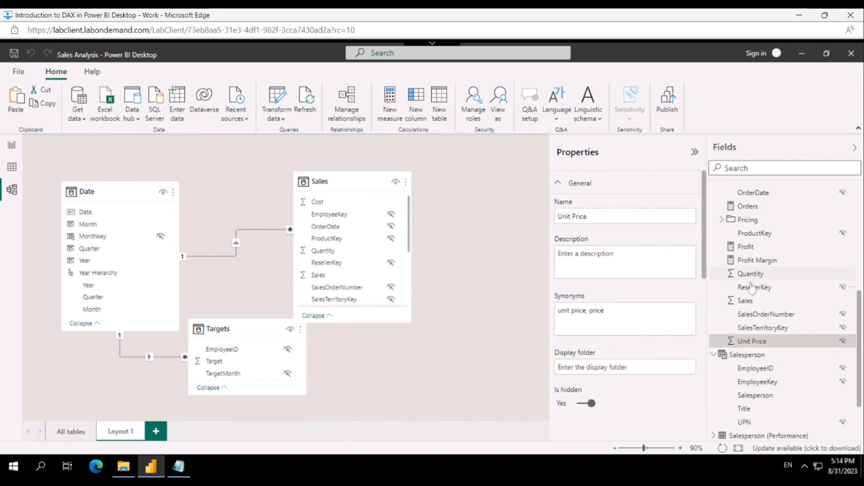
# Step: Put the Orders and Order Lines measures of the Sales table into a display folder named Counts
pyautogui.scroll(3, 759, 290)
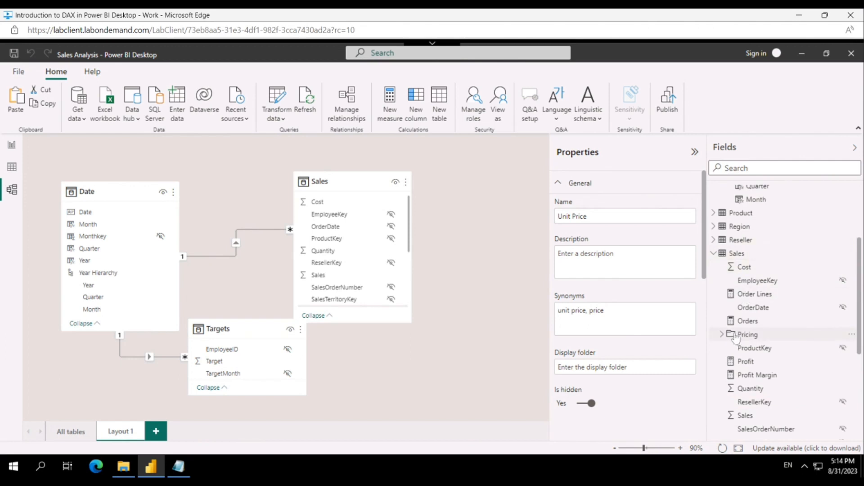
pyautogui.scroll(-5, 764, 339)
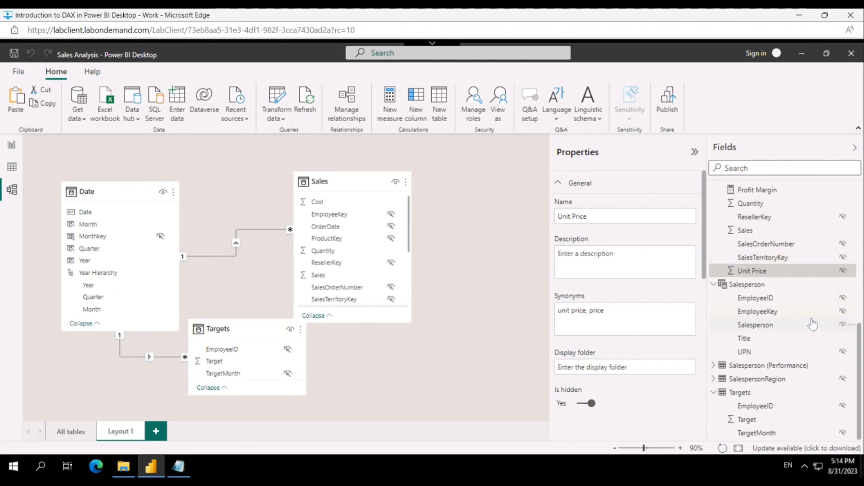
pyautogui.scroll(5, 811, 306)
pyautogui.scroll(-3, 796, 290)
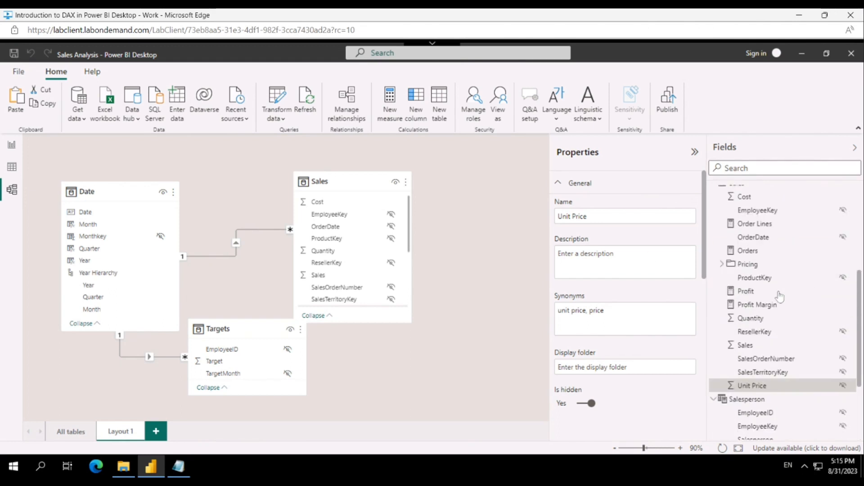
pyautogui.click(749, 250)
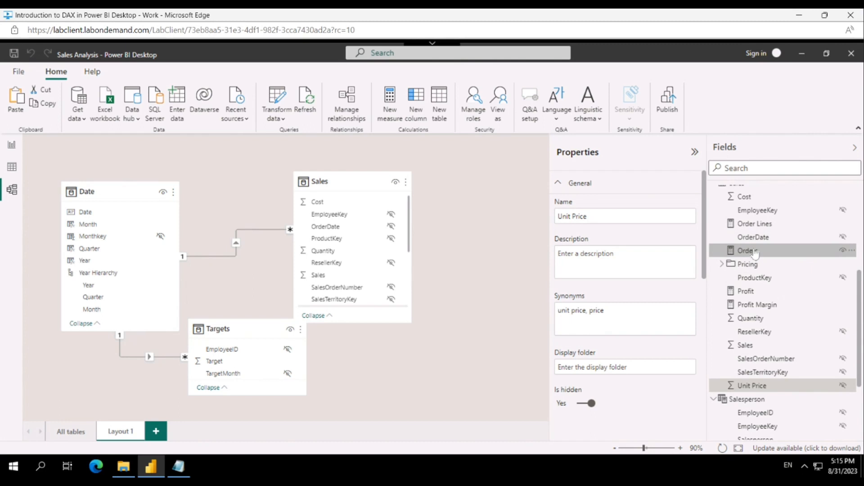
pyautogui.keyDown('ctrl'); pyautogui.click(759, 227); pyautogui.keyUp('ctrl')
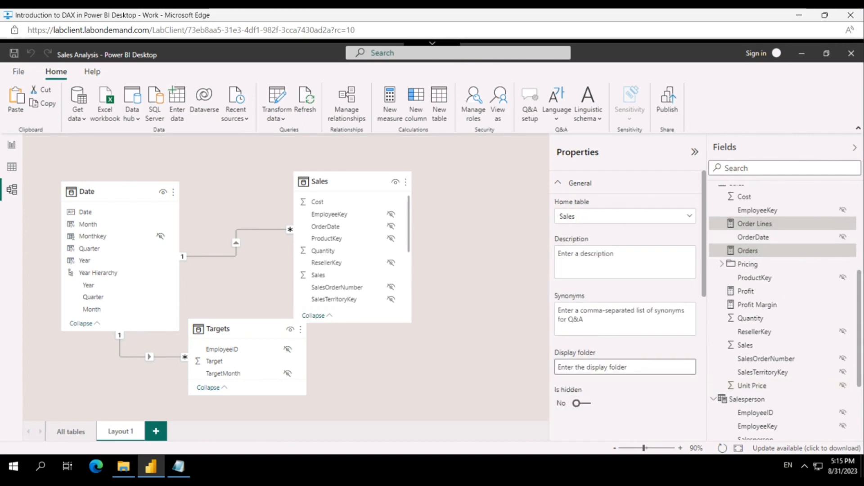
pyautogui.write('Counts')
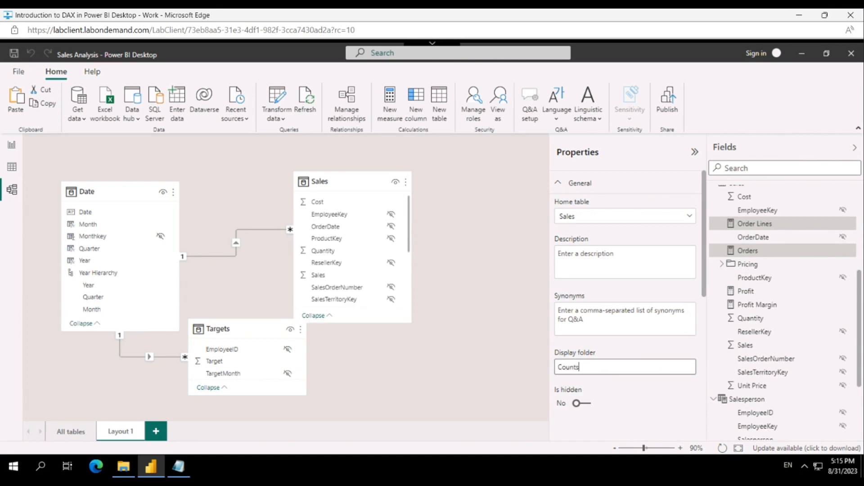
pyautogui.press('Return')
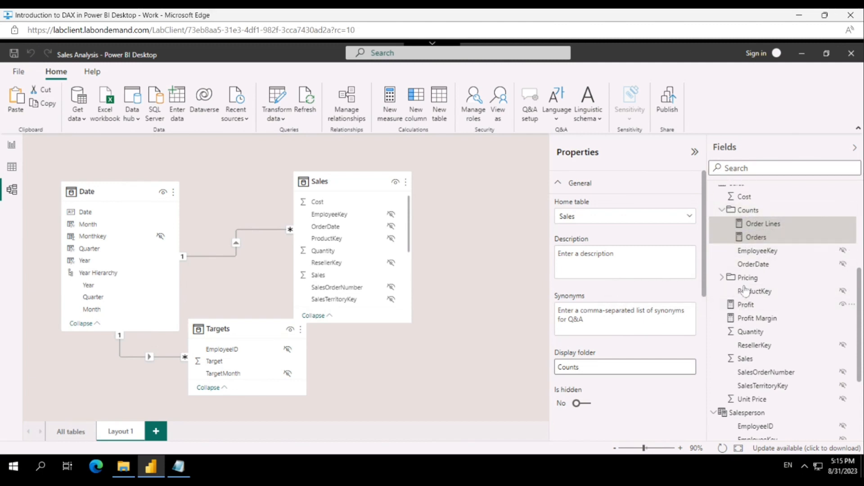
# Step: Back in the report view, remove Unit Price from the values of the year matrix
pyautogui.click(16, 146)
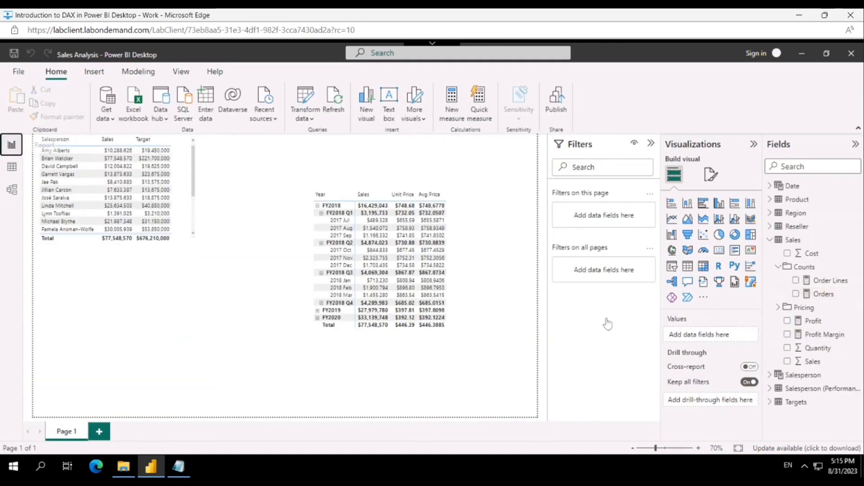
pyautogui.click(457, 265)
pyautogui.scroll(-5, 717, 360)
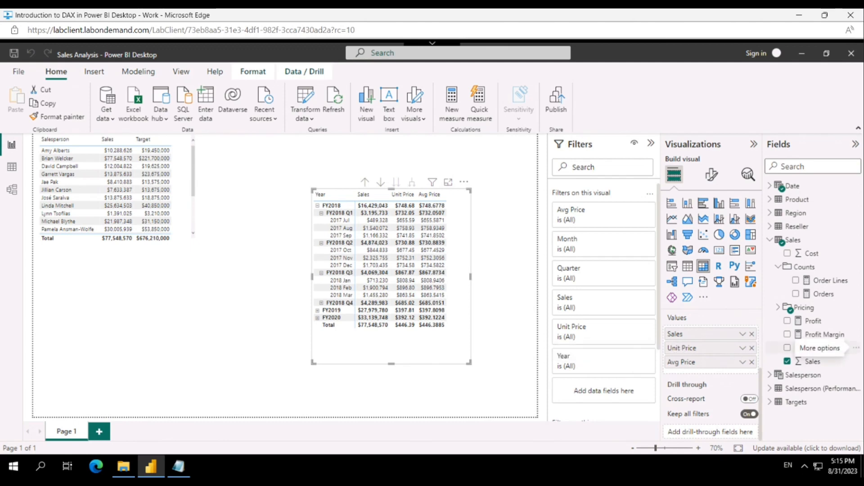
pyautogui.click(752, 348)
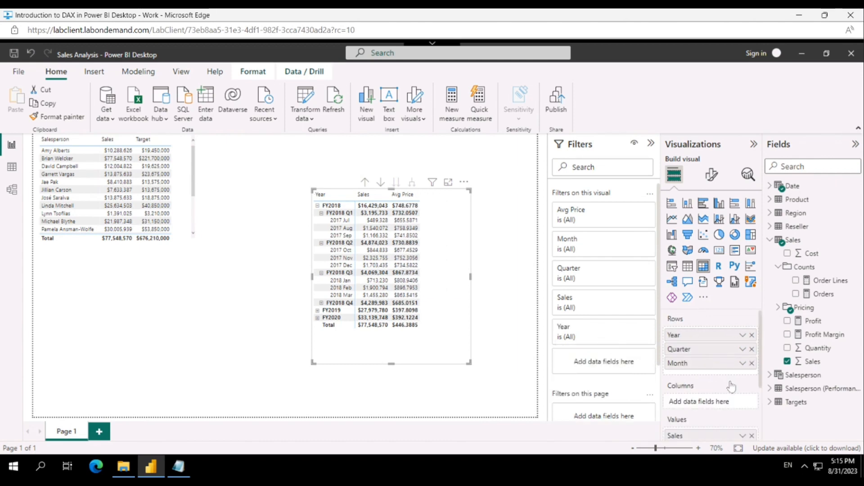
pyautogui.scroll(-3, 731, 386)
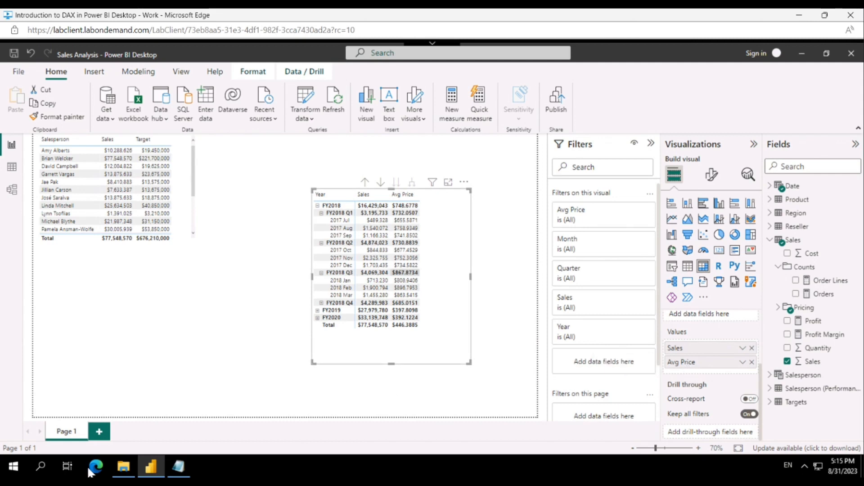
# Step: Add a second report page and move the year matrix from Page 1 onto it
pyautogui.click(99, 432)
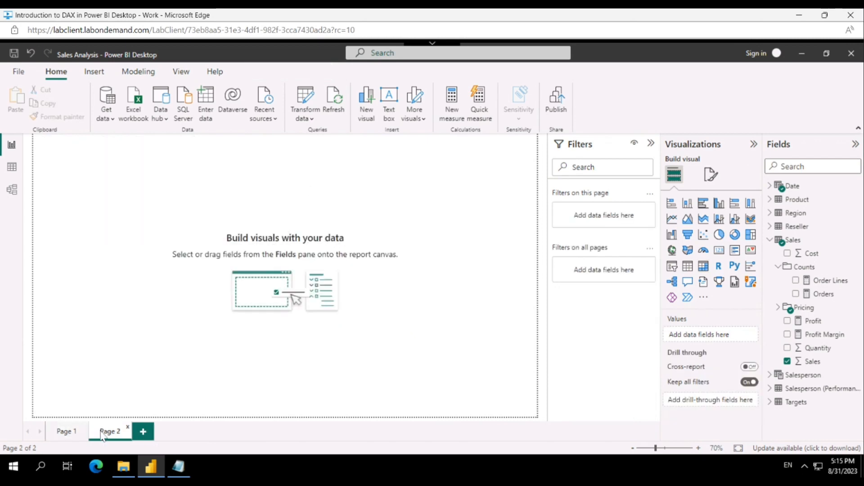
pyautogui.click(57, 432)
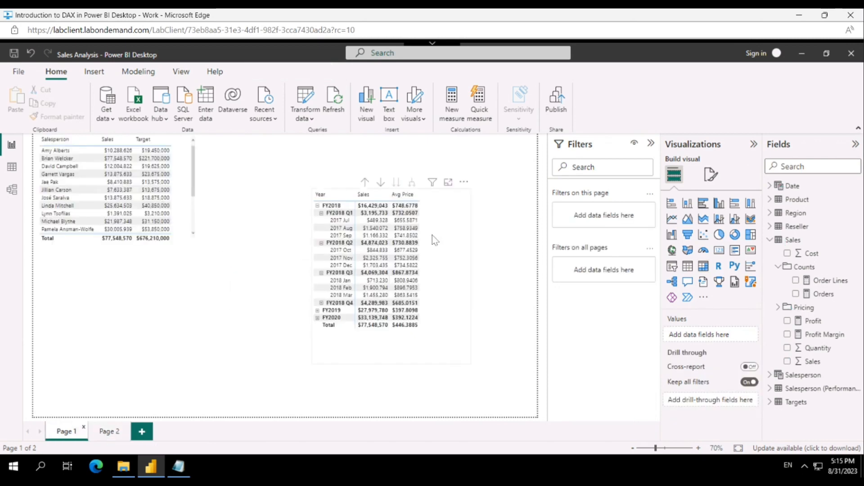
pyautogui.click(441, 235)
pyautogui.hotkey('ctrl', 'x')
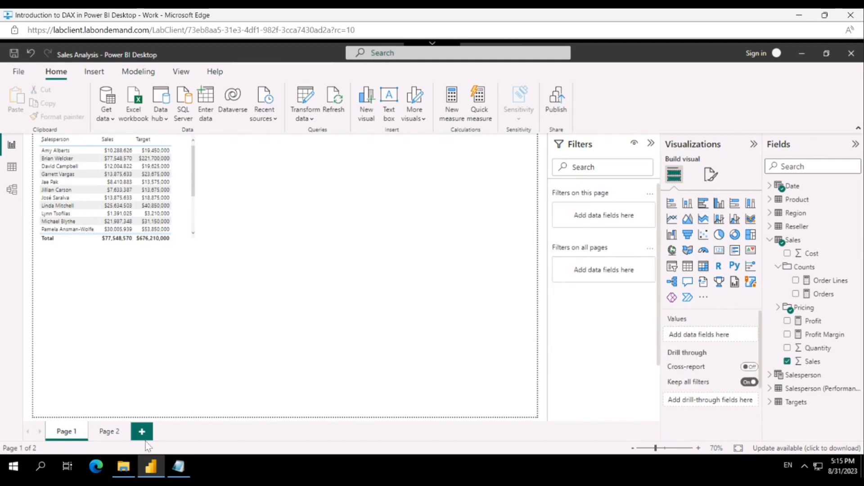
pyautogui.click(106, 437)
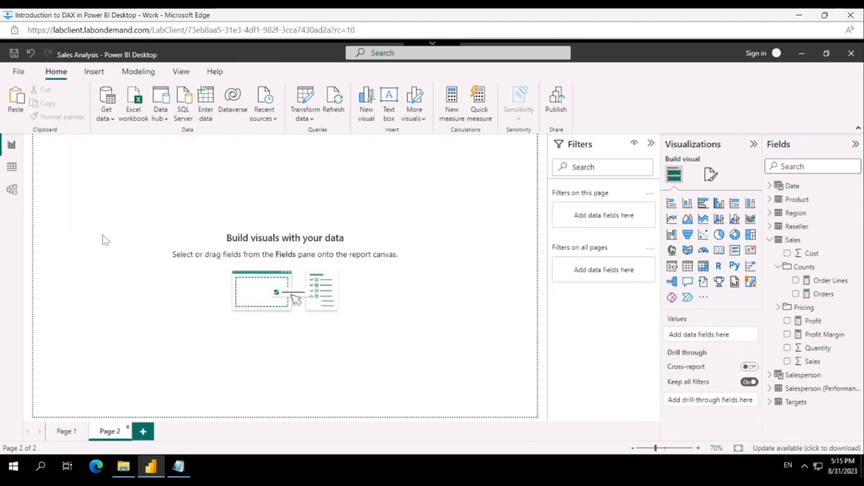
pyautogui.hotkey('ctrl', 'v')
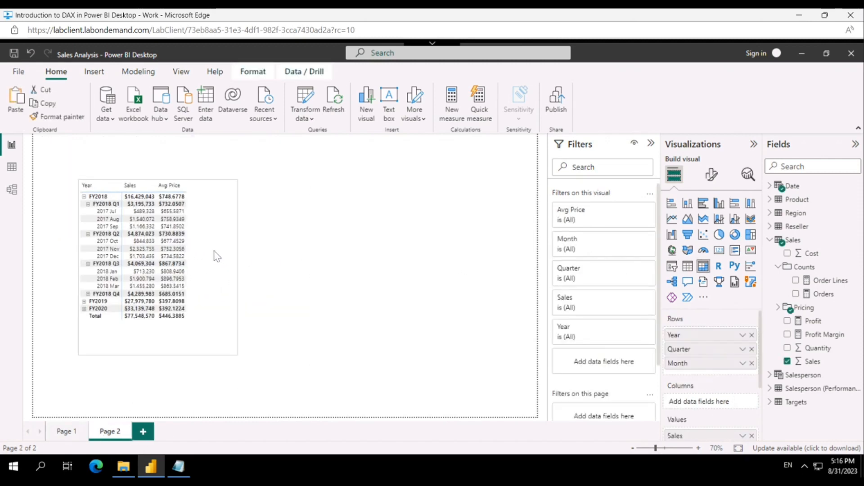
# Step: Enlarge the matrix to cover most of the page and set the font size of its values to 16
pyautogui.moveTo(226, 266); pyautogui.dragTo(471, 266)
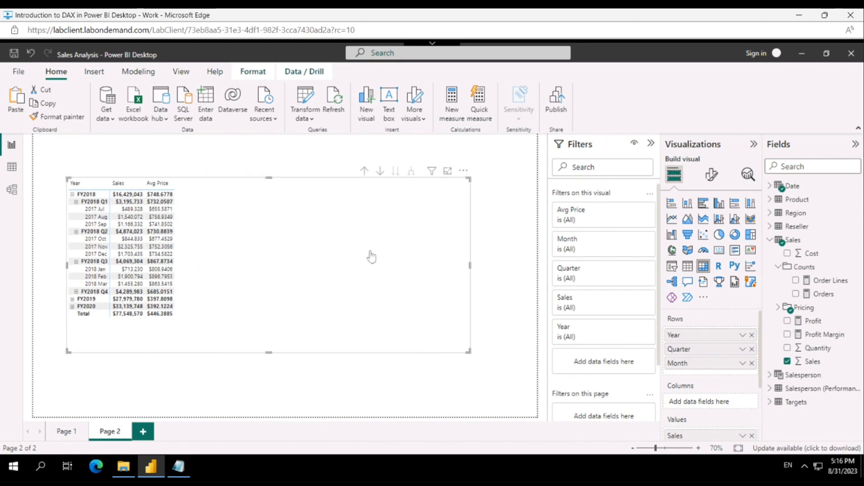
pyautogui.moveTo(270, 355); pyautogui.dragTo(272, 388)
pyautogui.click(715, 179)
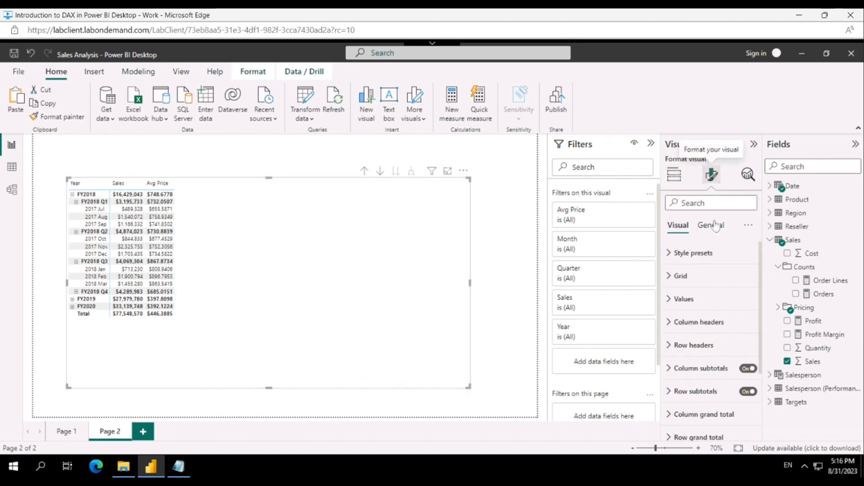
pyautogui.click(672, 300)
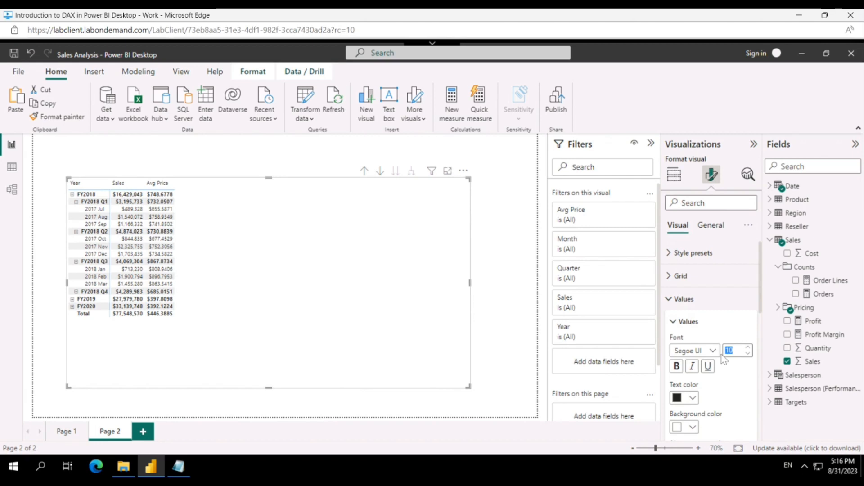
pyautogui.write('6')
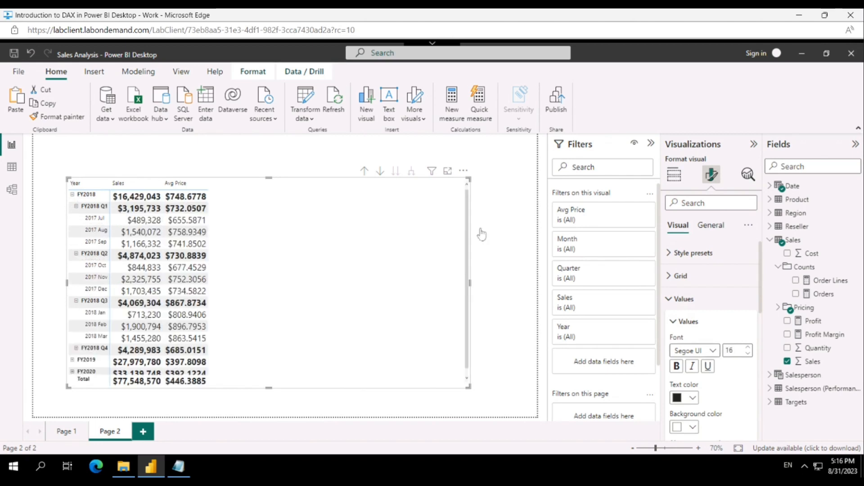
pyautogui.moveTo(269, 178); pyautogui.dragTo(266, 138)
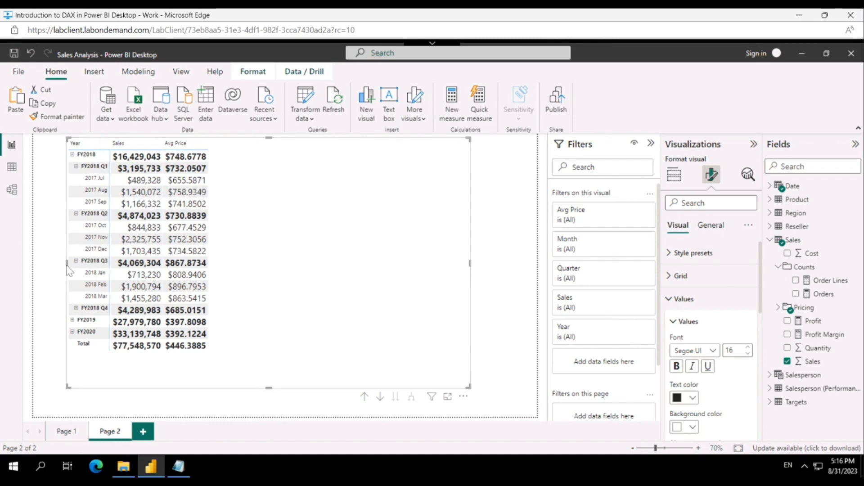
pyautogui.moveTo(67, 263); pyautogui.dragTo(48, 262)
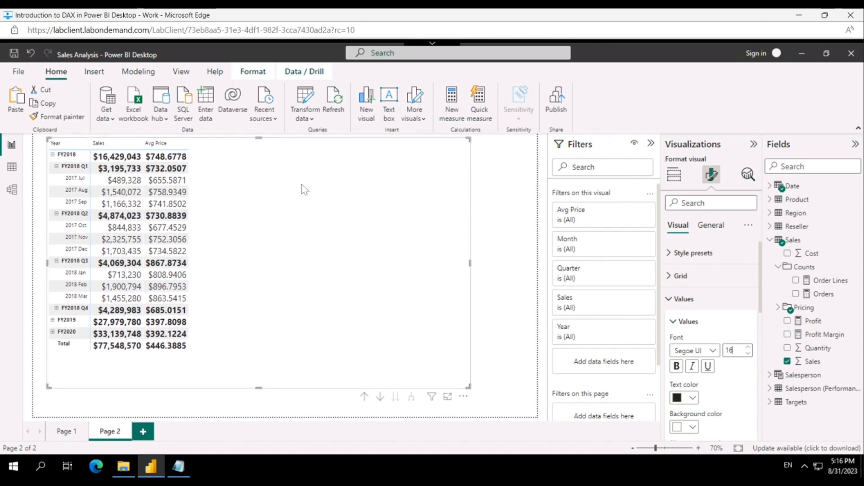
# Step: Remove Sales from the matrix values so that only Avg Price is kept
pyautogui.click(670, 299)
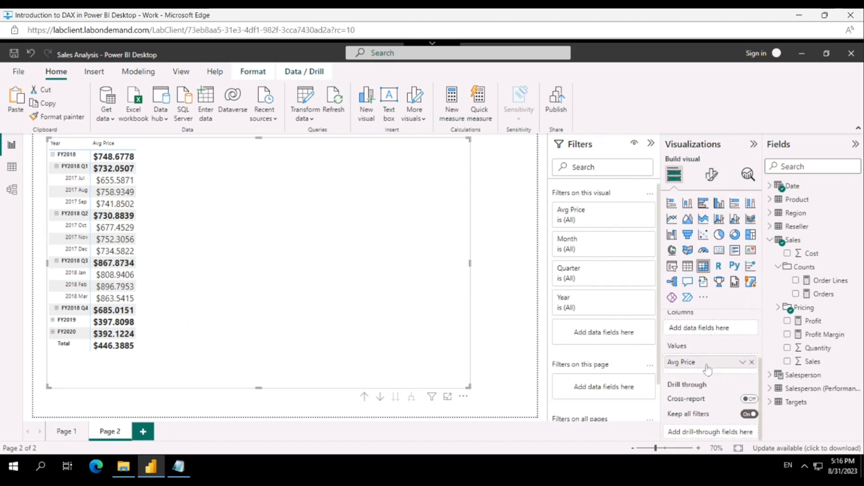
pyautogui.hotkey('ctrl', '-')
pyautogui.hotkey('ctrl', '-')
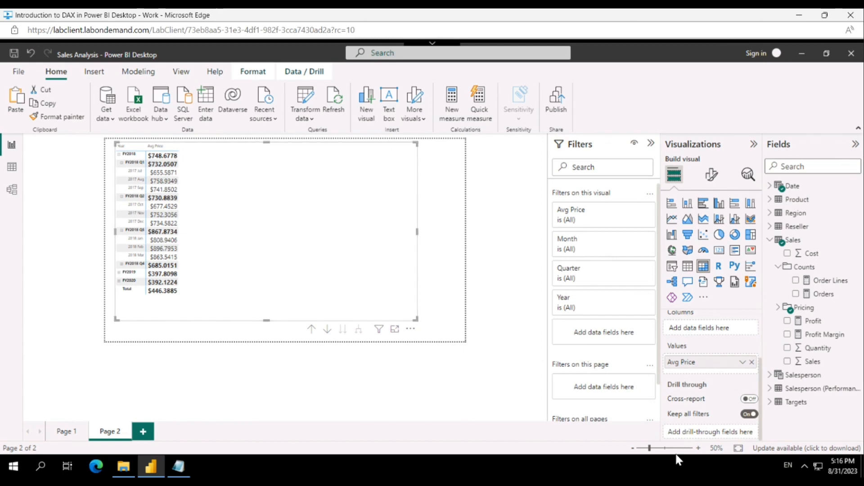
# Step: Add Median Price, Min Price and Max Price from the Pricing folder to the matrix values
pyautogui.click(658, 448)
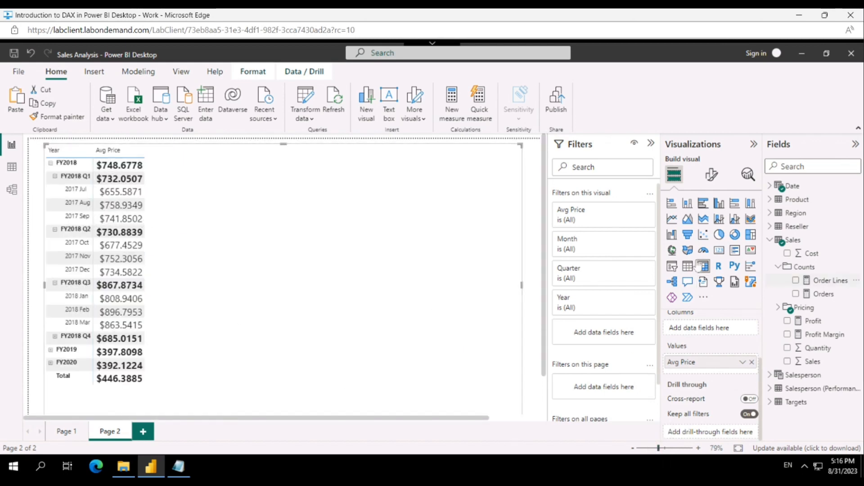
pyautogui.click(777, 309)
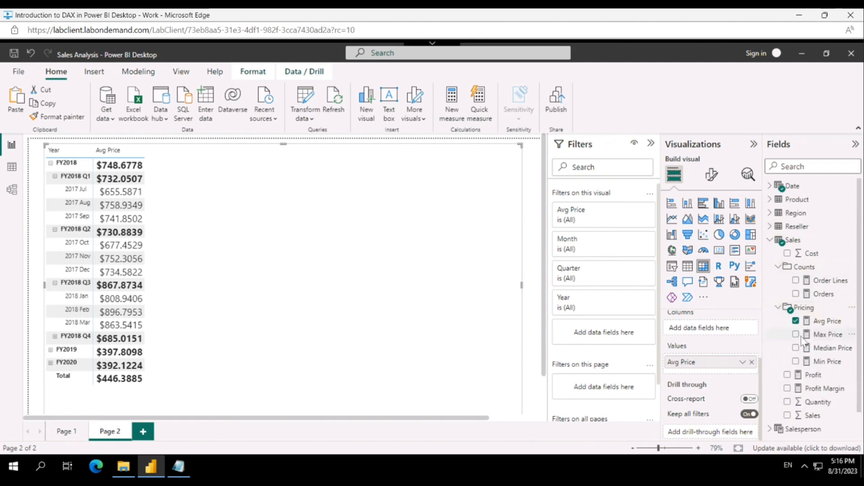
pyautogui.click(796, 349)
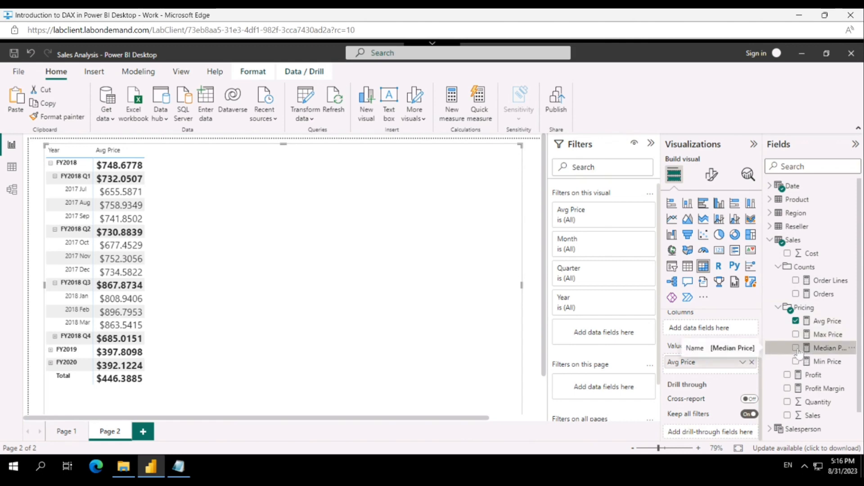
pyautogui.click(796, 362)
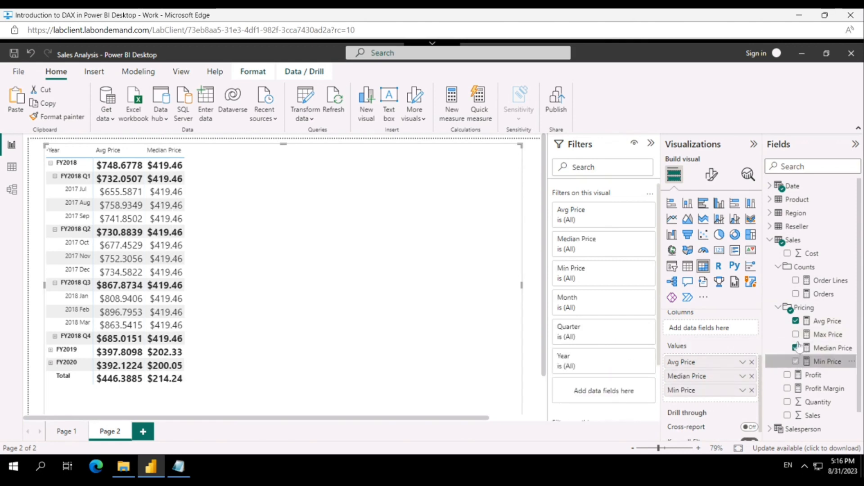
pyautogui.click(796, 334)
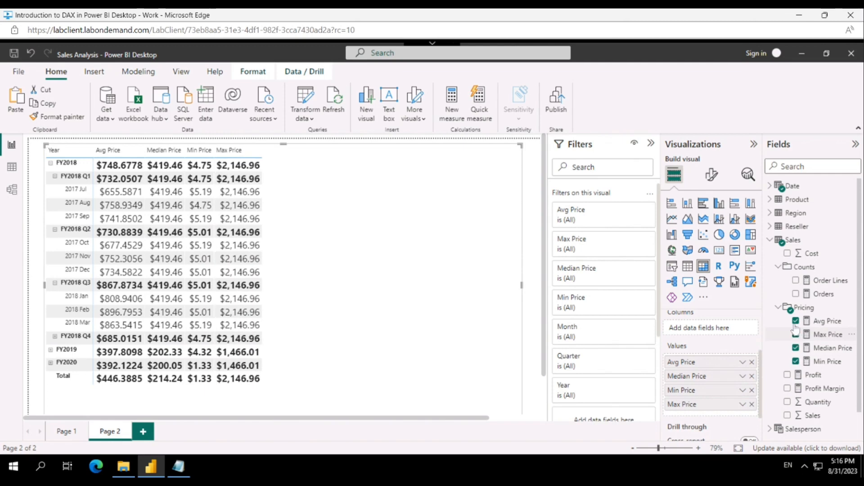
# Step: Add Orders and Order Lines to the matrix values and remove Quarter from its rows
pyautogui.click(795, 295)
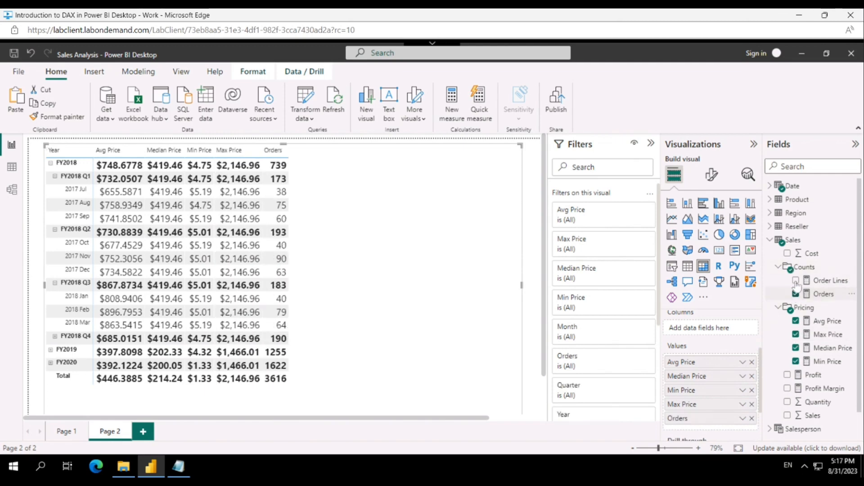
pyautogui.click(796, 280)
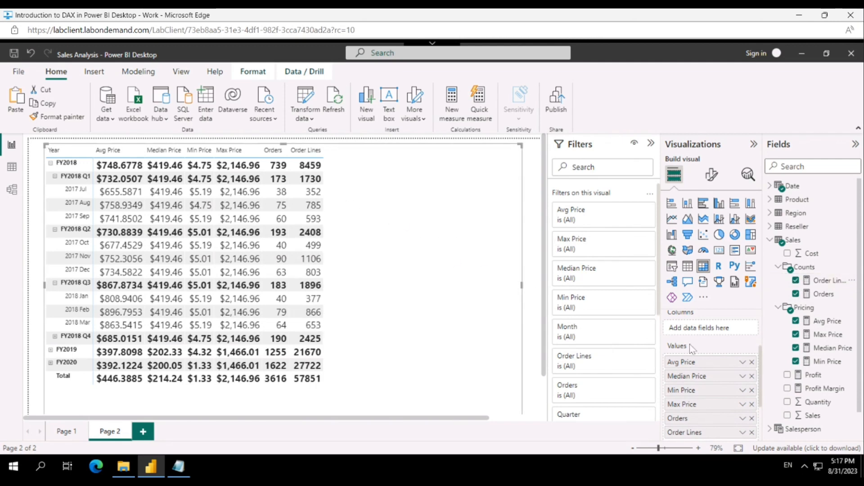
pyautogui.scroll(2, 702, 356)
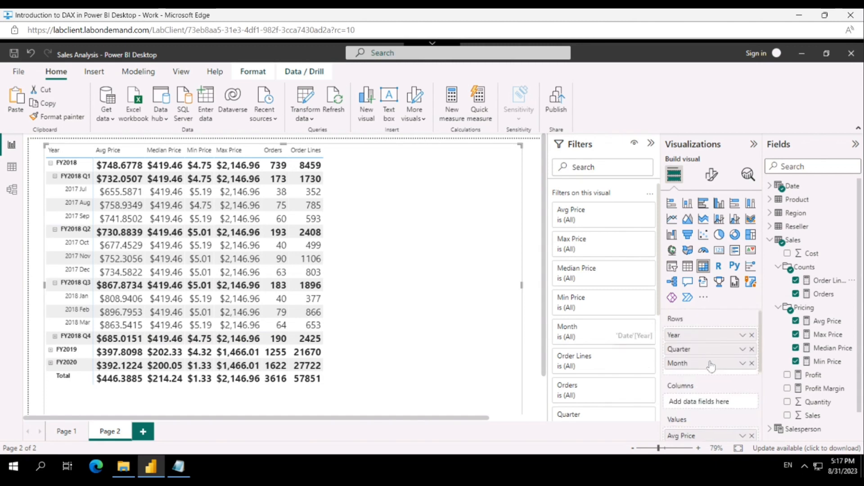
pyautogui.click(752, 349)
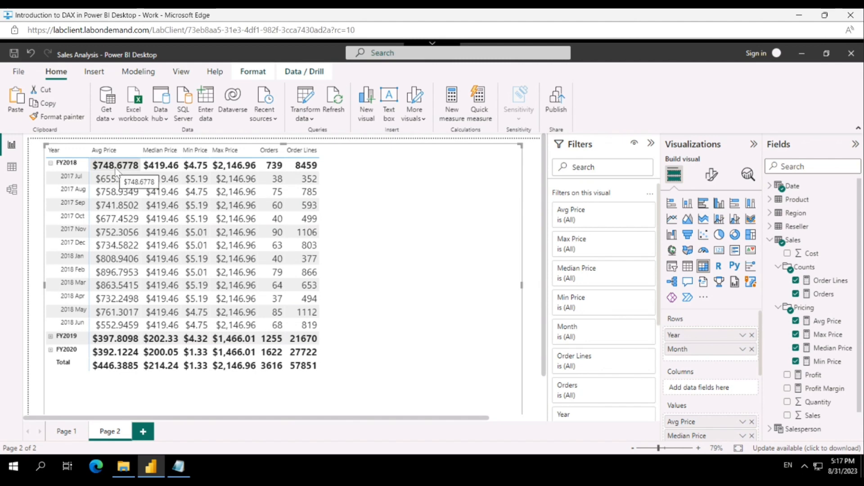
# Step: Format the Avg Price measure to show 2 decimal places
pyautogui.click(820, 321)
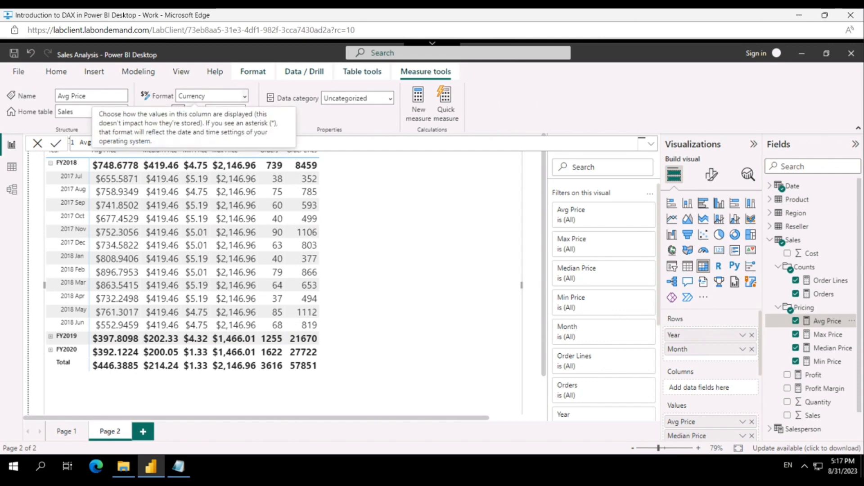
pyautogui.click(218, 112)
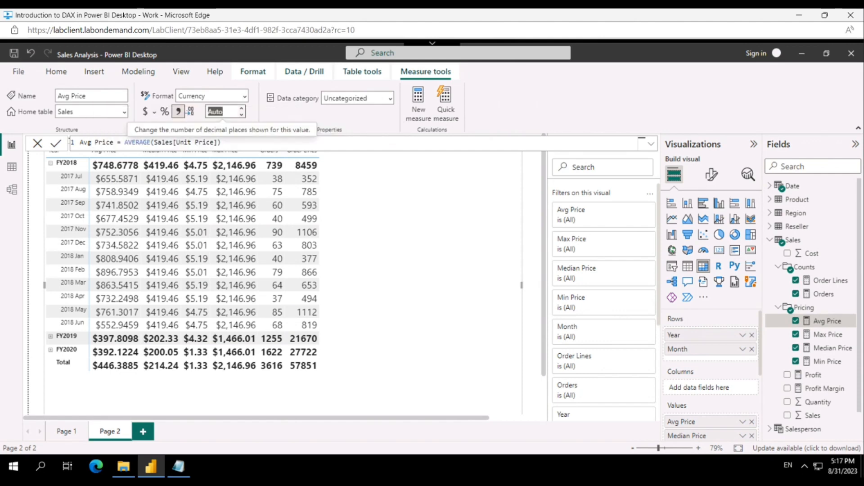
pyautogui.write('2')
pyautogui.press('Return')
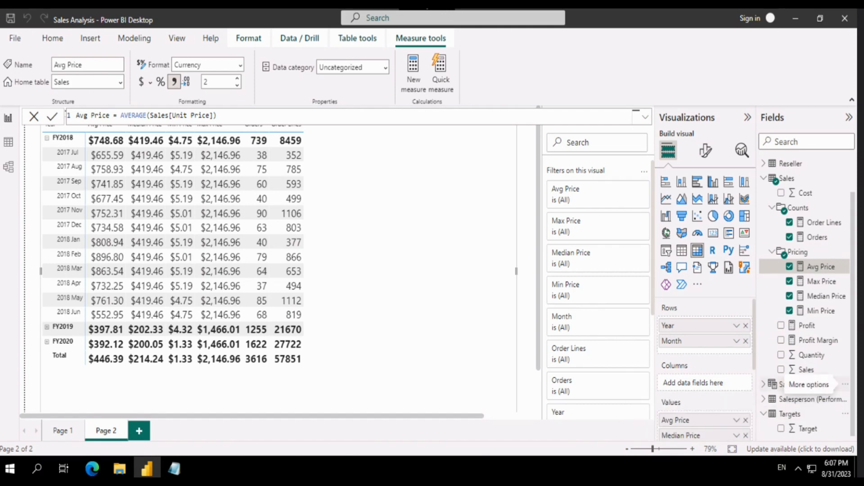
# Step: Open the Targets table in the data view and create a new measure in it
pyautogui.click(790, 414)
pyautogui.click(8, 143)
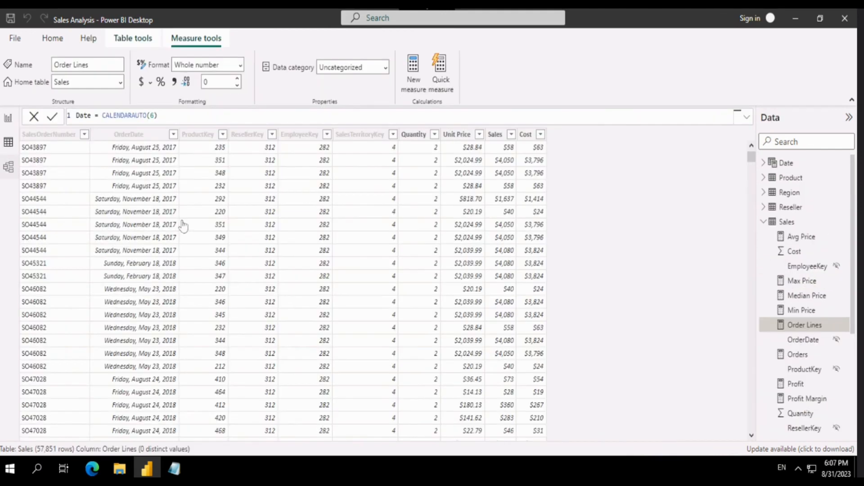
pyautogui.scroll(-3, 797, 328)
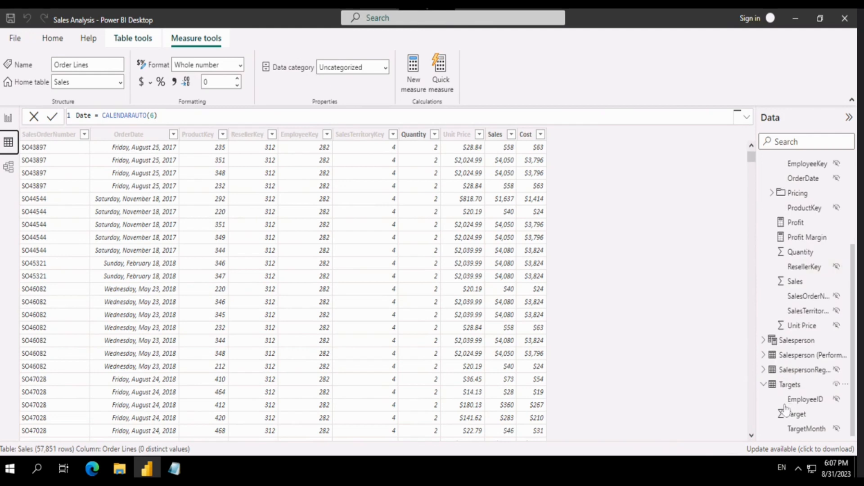
pyautogui.click(790, 385)
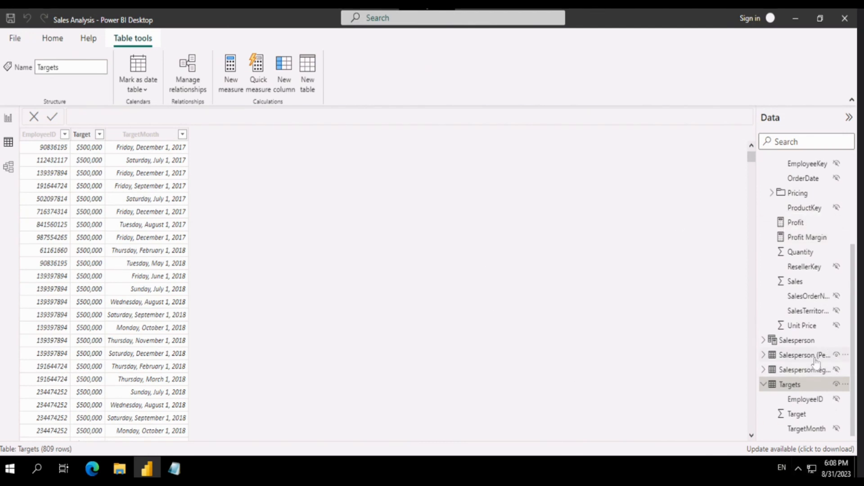
pyautogui.click(845, 384)
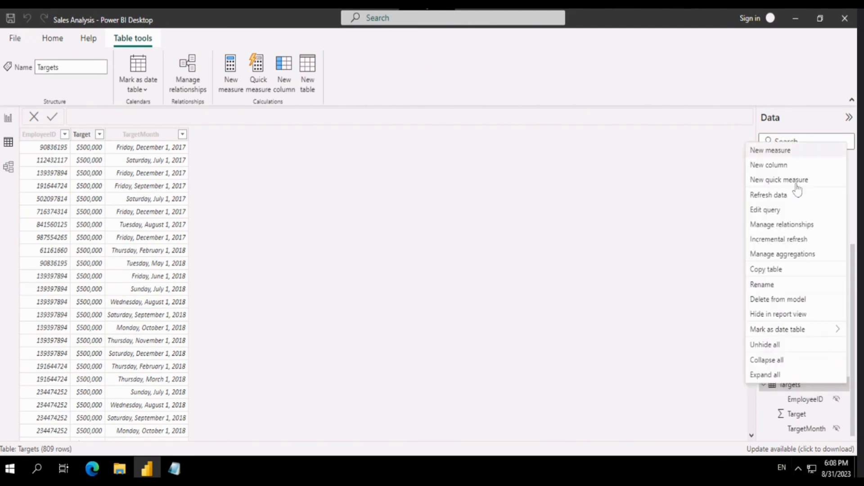
pyautogui.click(789, 153)
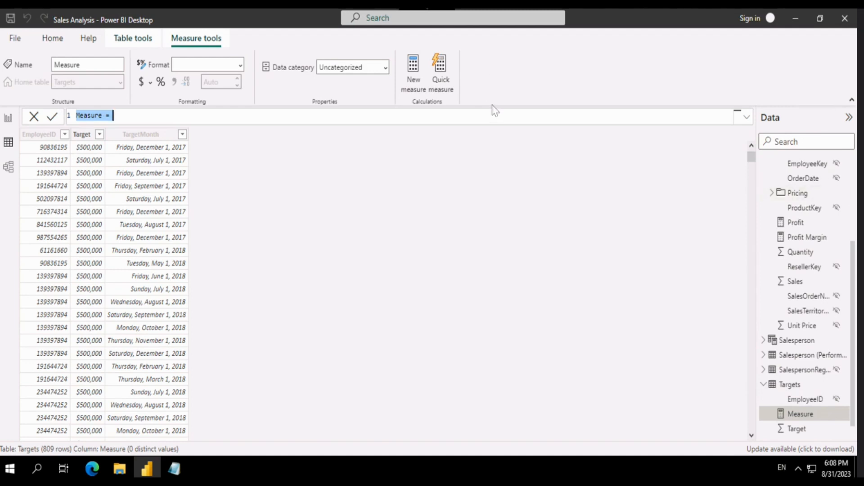
# Step: Name the measure Target1 and begin an IF formula that tests HASONEVALUE('Salesperson (Performance)'[Salesperson])
pyautogui.write('Targe')
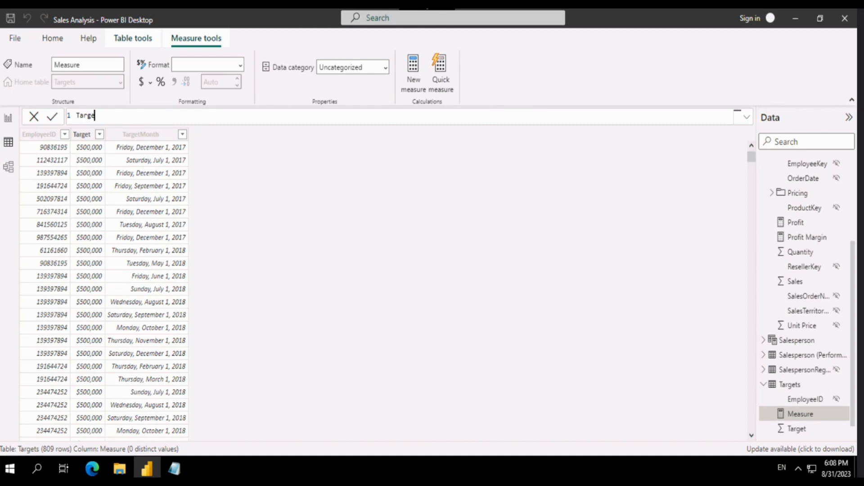
pyautogui.write('t1')
pyautogui.write('= fif')
pyautogui.press('BackSpace')
pyautogui.press('BackSpace')
pyautogui.press('BackSpace')
pyautogui.write('if')
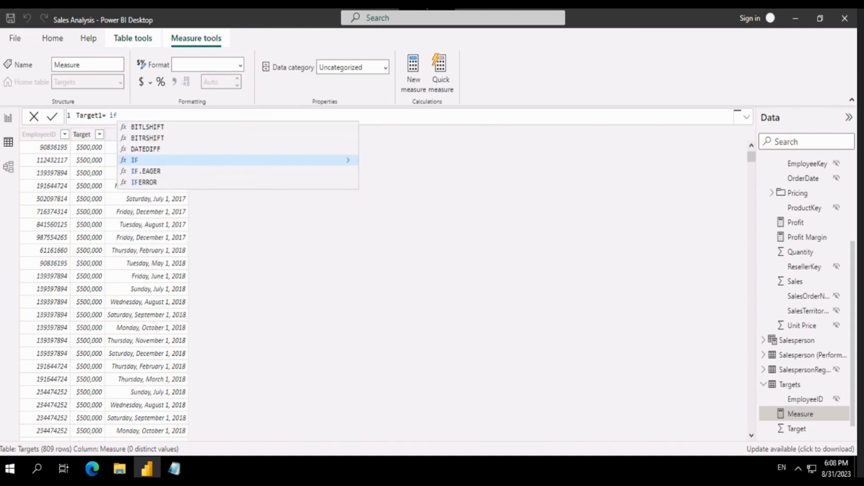
pyautogui.write('(has')
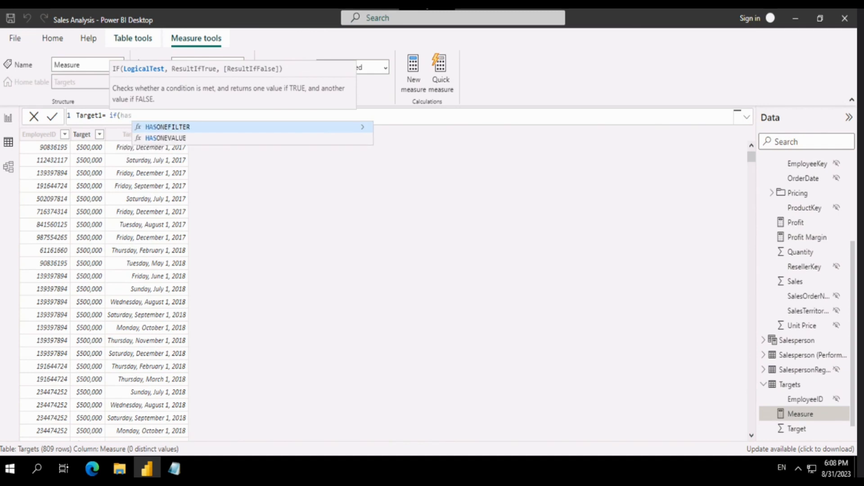
pyautogui.press('Down')
pyautogui.press('Tab')
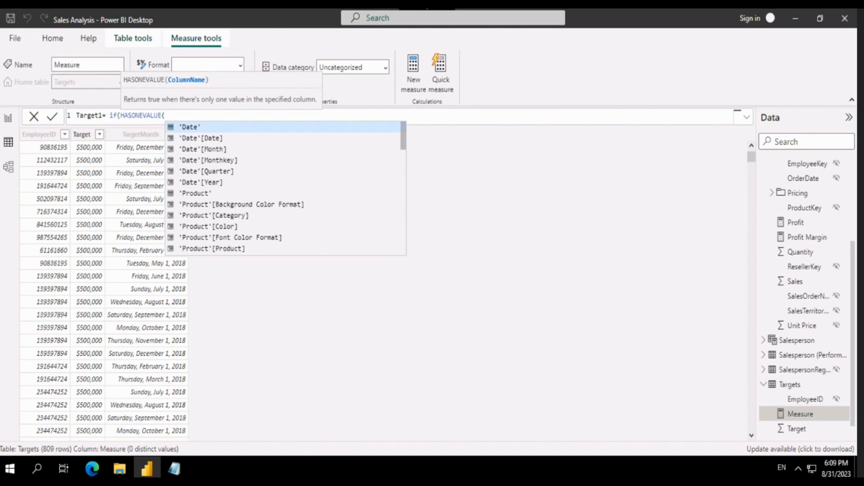
pyautogui.write('sale')
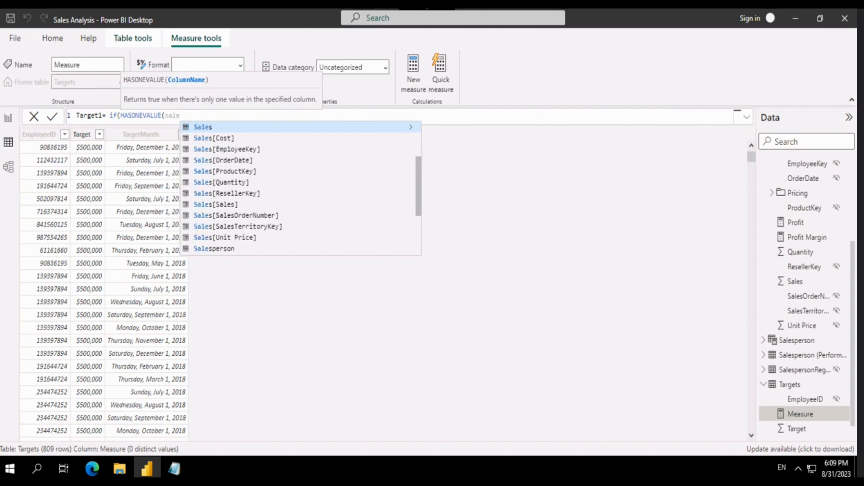
pyautogui.scroll(-3, 386, 216)
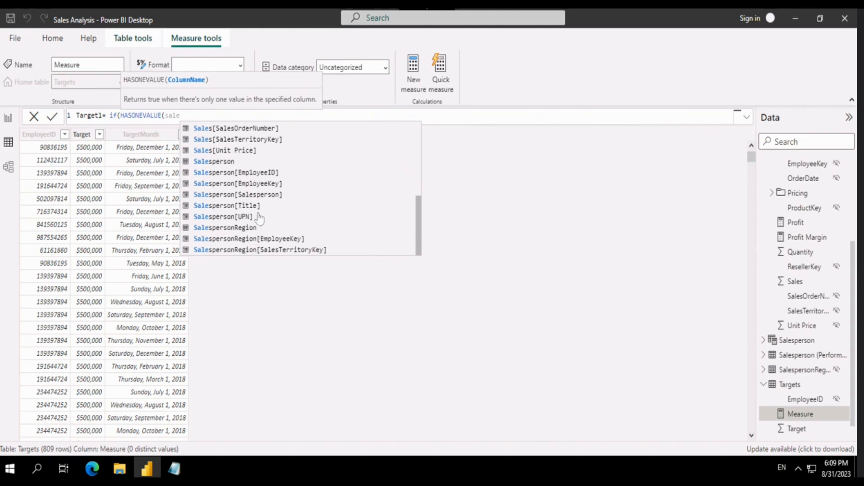
pyautogui.scroll(5, 266, 198)
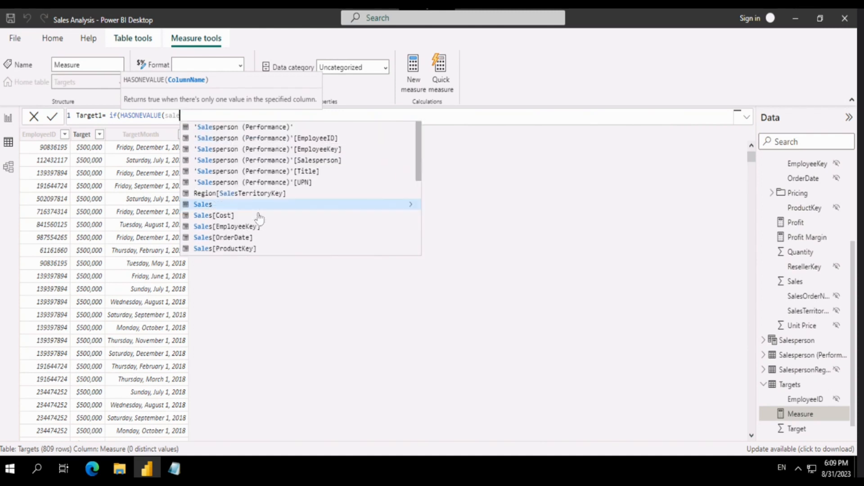
pyautogui.click(295, 162)
pyautogui.write(")'[Salesperson")
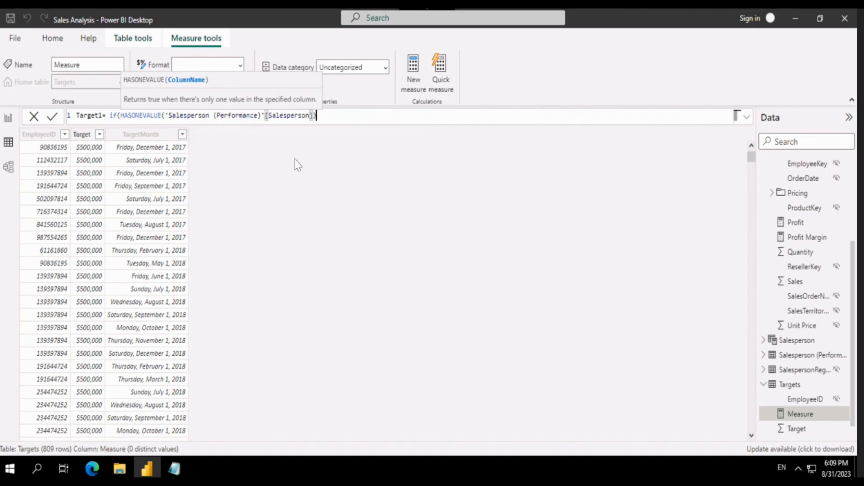
# Step: Complete the Target1 formula with SUM(Targets[Target]) as the result when the condition is true, and commit it
pyautogui.write(',')
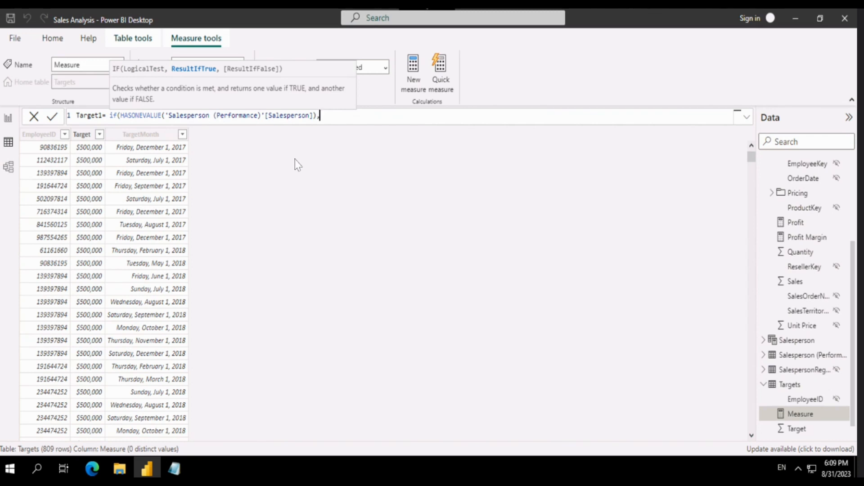
pyautogui.write('SUM(')
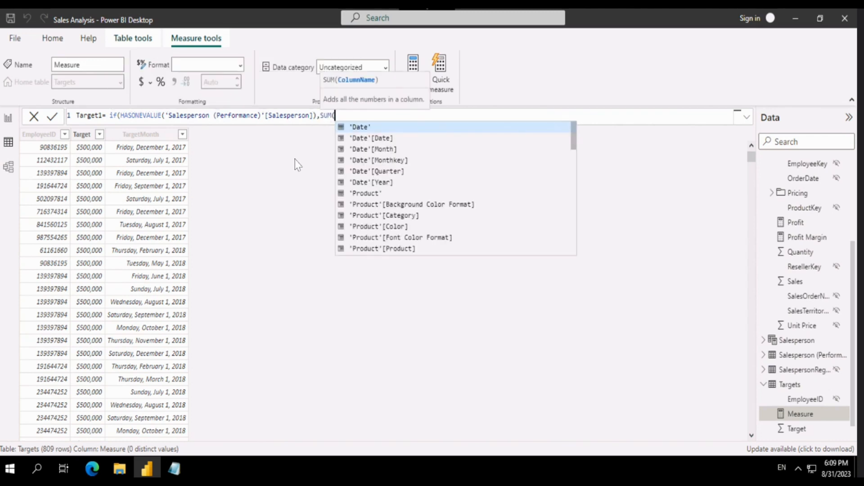
pyautogui.write('ta')
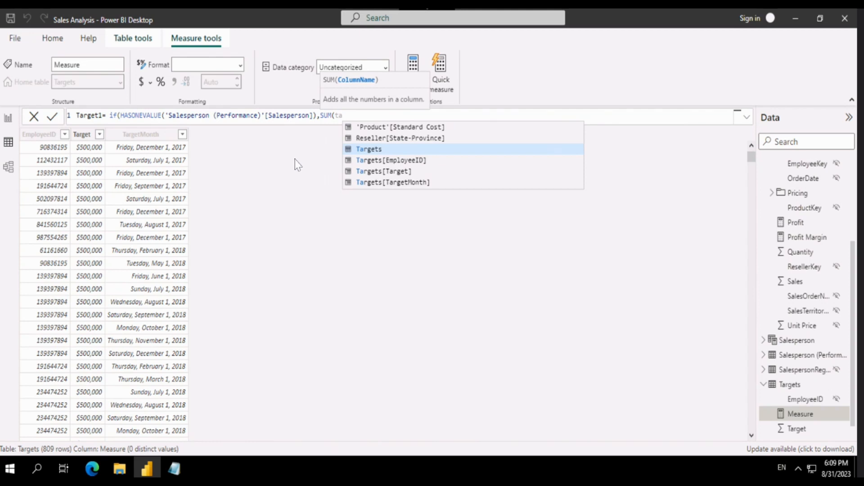
pyautogui.press('Down')
pyautogui.press('Down')
pyautogui.press('Tab')
pyautogui.write('))')
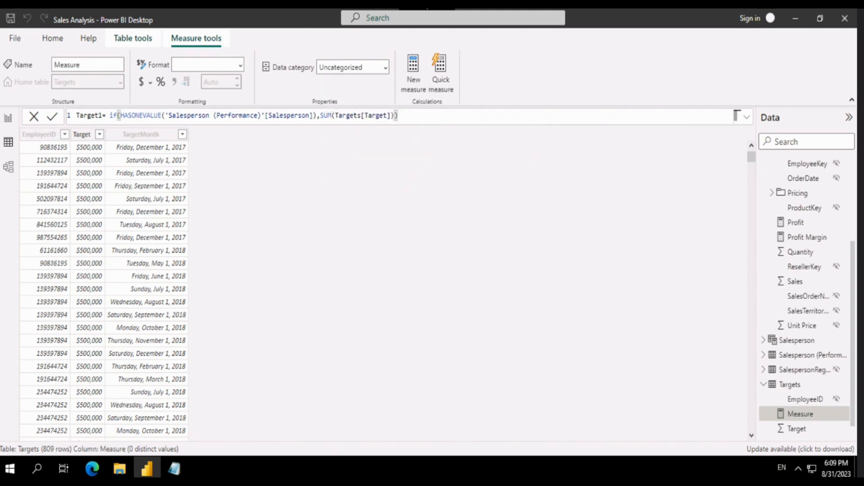
pyautogui.press('Return')
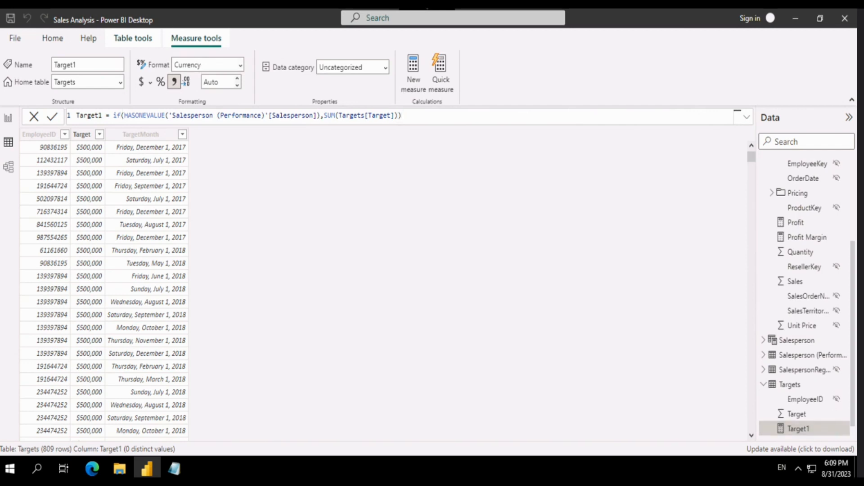
# Step: Set the decimal places of the Target1 measure to 0
pyautogui.click(217, 82)
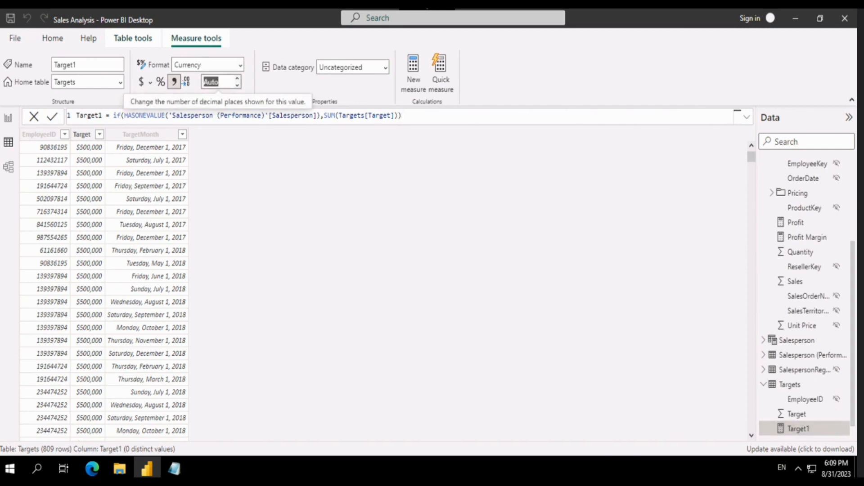
pyautogui.click(219, 82)
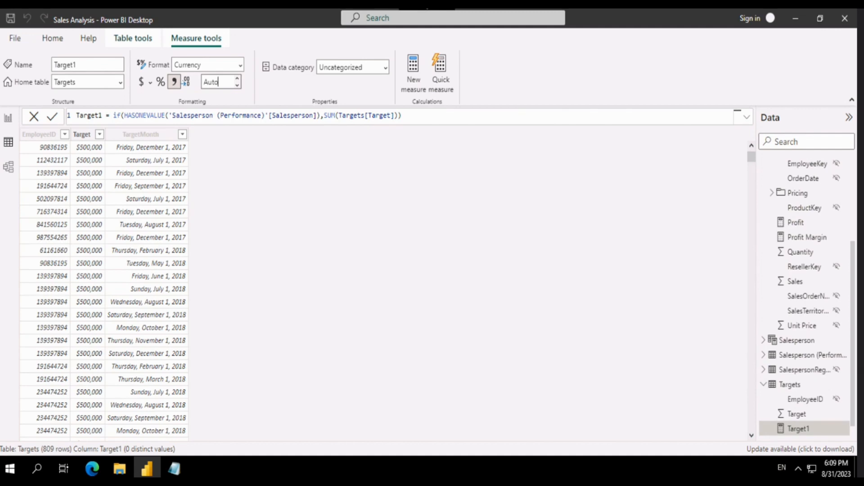
pyautogui.click(237, 79)
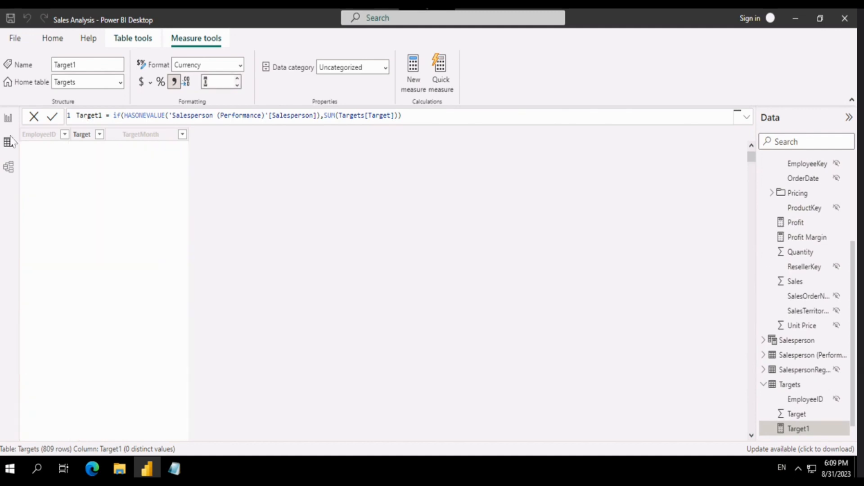
# Step: Return to the report view and add a third report page
pyautogui.click(8, 117)
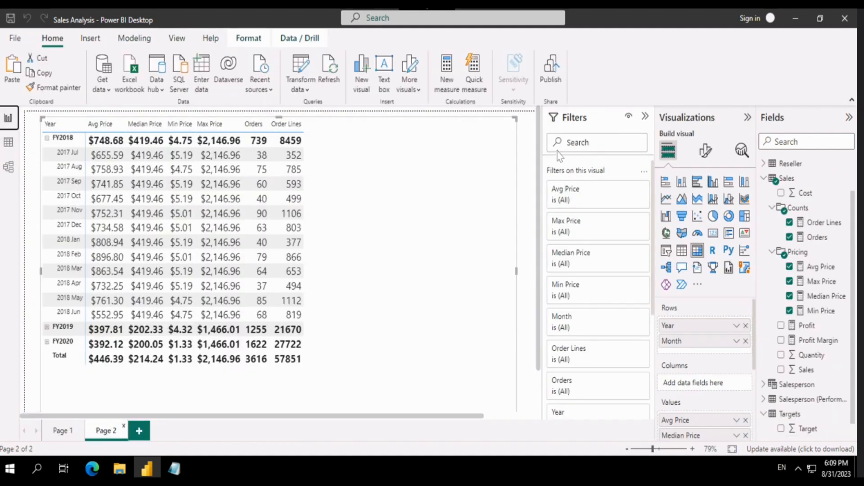
pyautogui.click(141, 431)
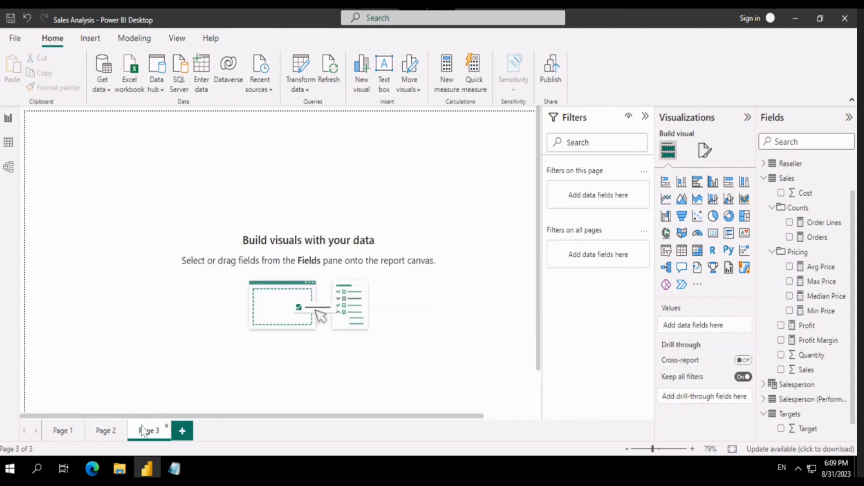
# Step: Add a table visual to Page 3 with Salesperson from Salesperson (Performance) and the Target1 measure
pyautogui.click(681, 251)
pyautogui.moveTo(103, 121); pyautogui.dragTo(330, 177)
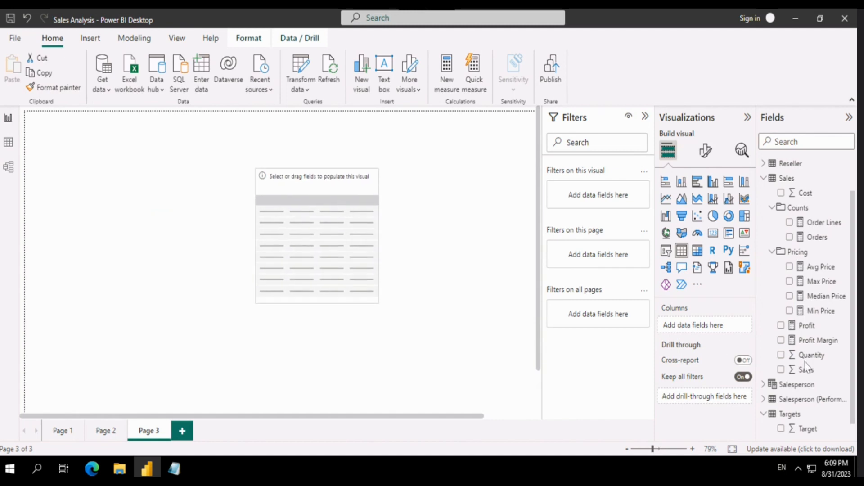
pyautogui.click(762, 384)
pyautogui.scroll(-1, 765, 386)
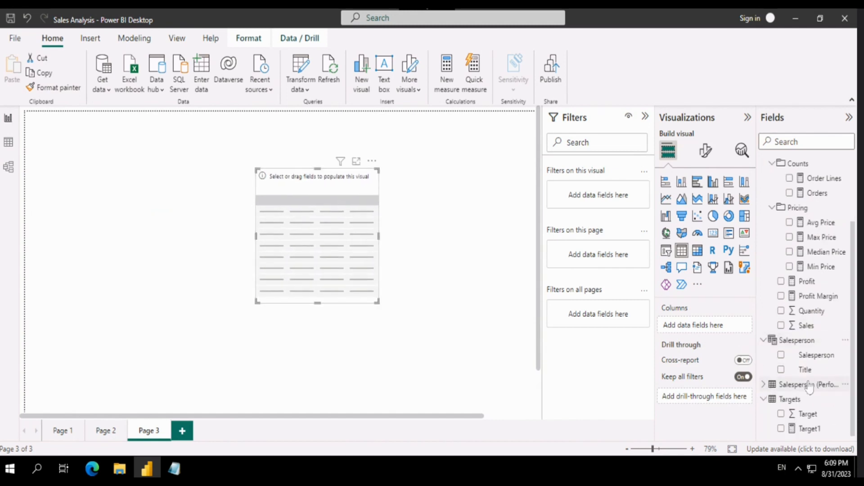
pyautogui.click(764, 385)
pyautogui.click(783, 401)
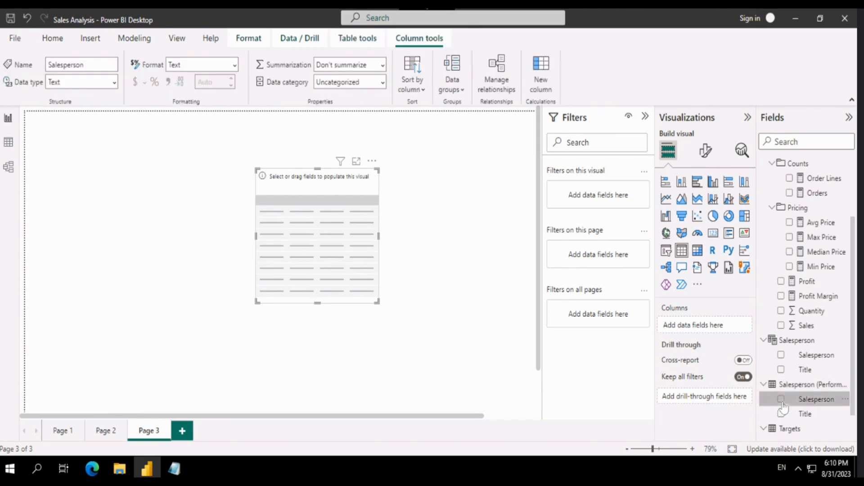
pyautogui.click(781, 399)
pyautogui.click(763, 385)
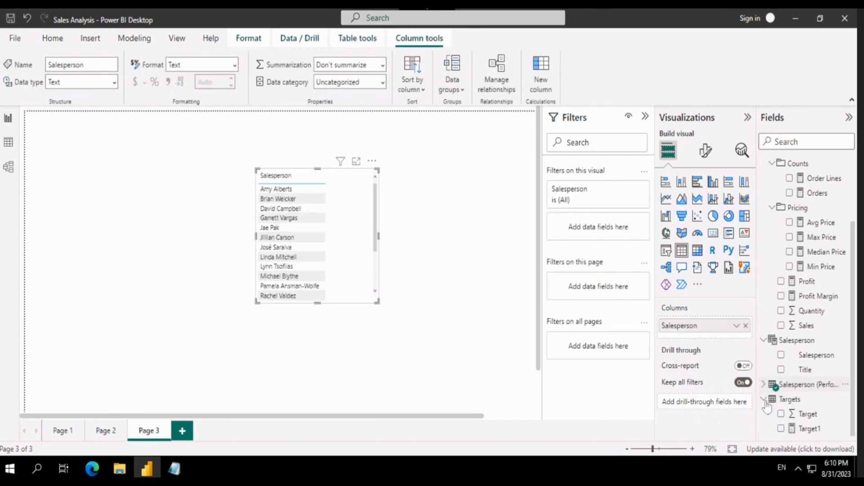
pyautogui.click(781, 429)
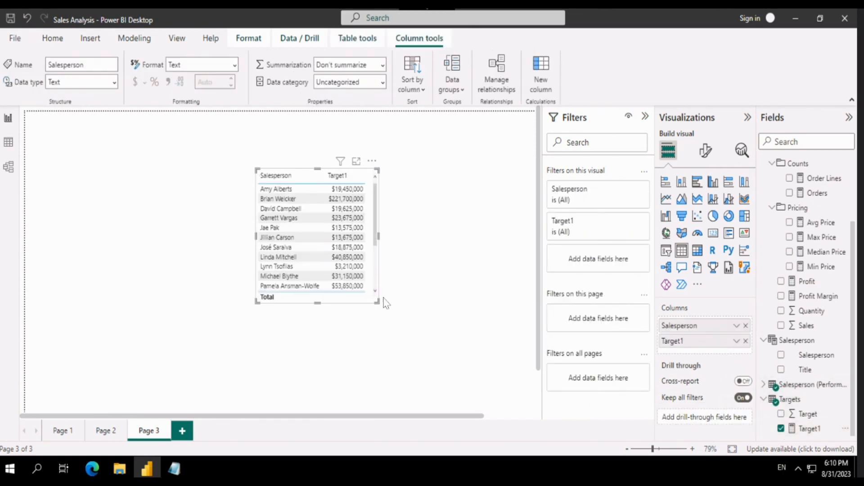
# Step: Widen the table visual and try the Target column beside Target1 for comparison, removing it again
pyautogui.moveTo(378, 306); pyautogui.dragTo(471, 388)
pyautogui.click(781, 414)
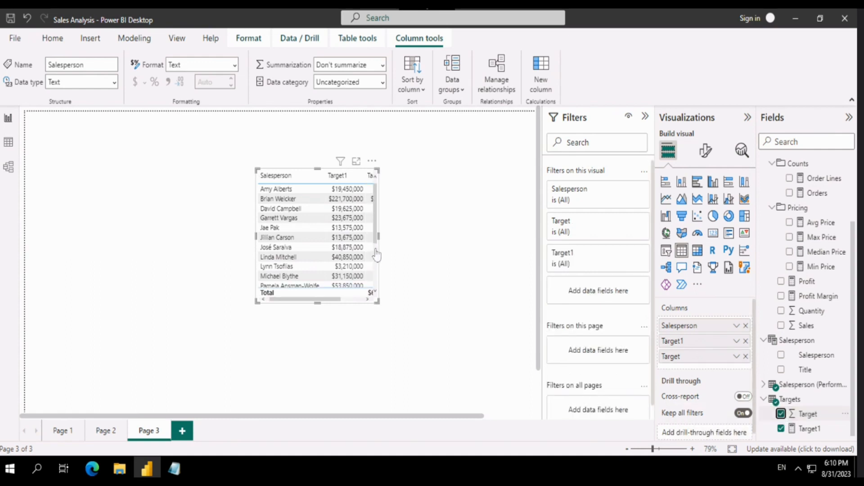
pyautogui.moveTo(444, 245); pyautogui.dragTo(446, 246)
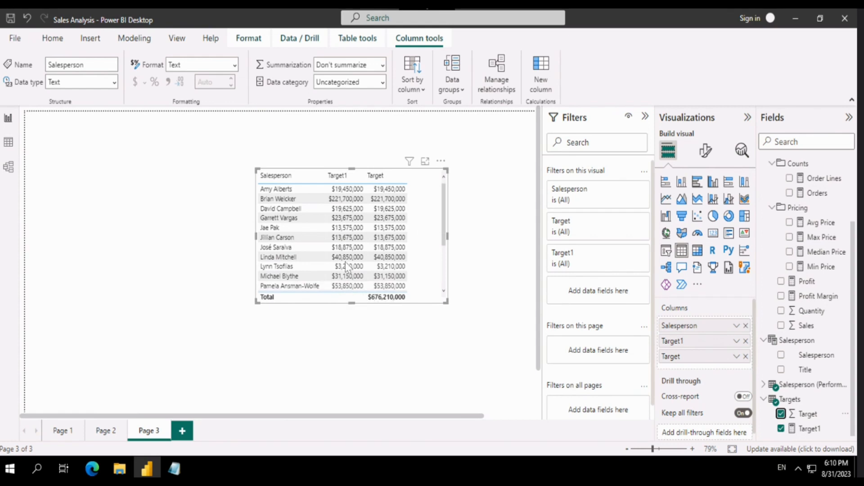
pyautogui.scroll(-3, 345, 262)
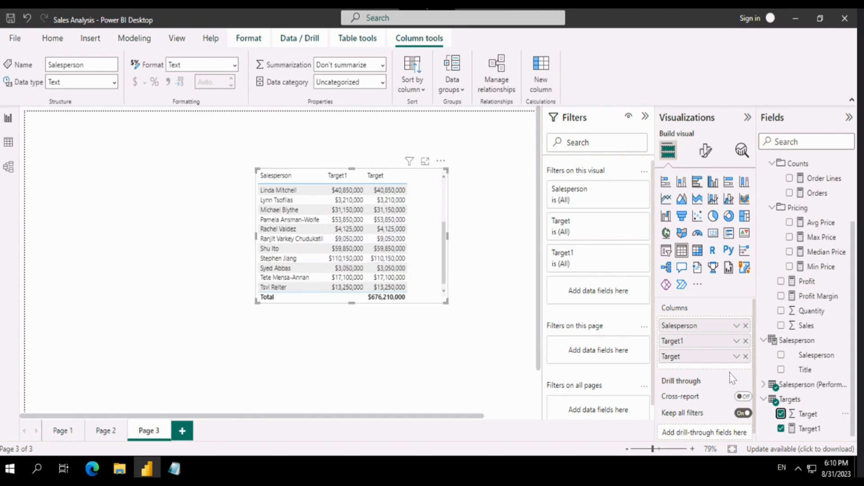
pyautogui.scroll(3, 346, 265)
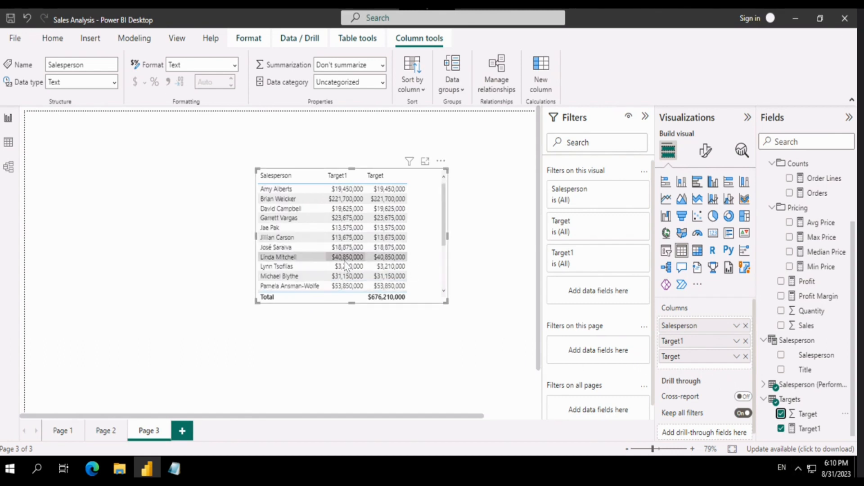
pyautogui.click(745, 357)
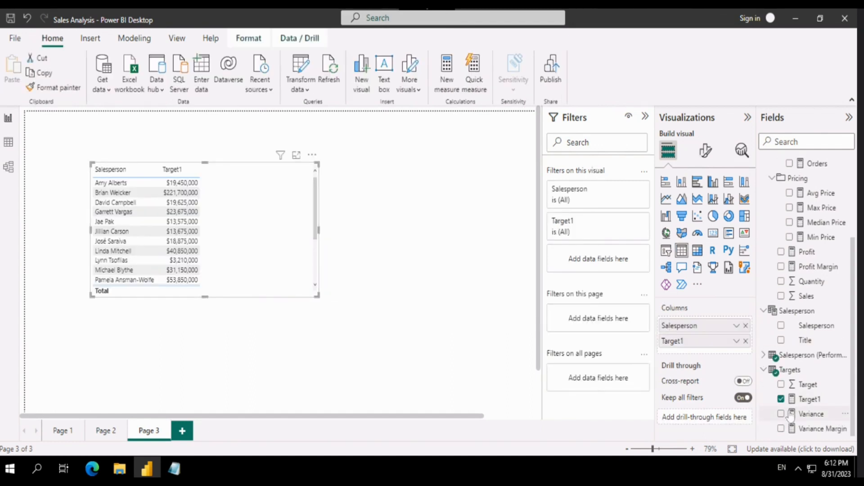
# Step: Check the formulas of the Variance and Variance Margin measures and add both to the table, enlarging it to fit
pyautogui.click(808, 414)
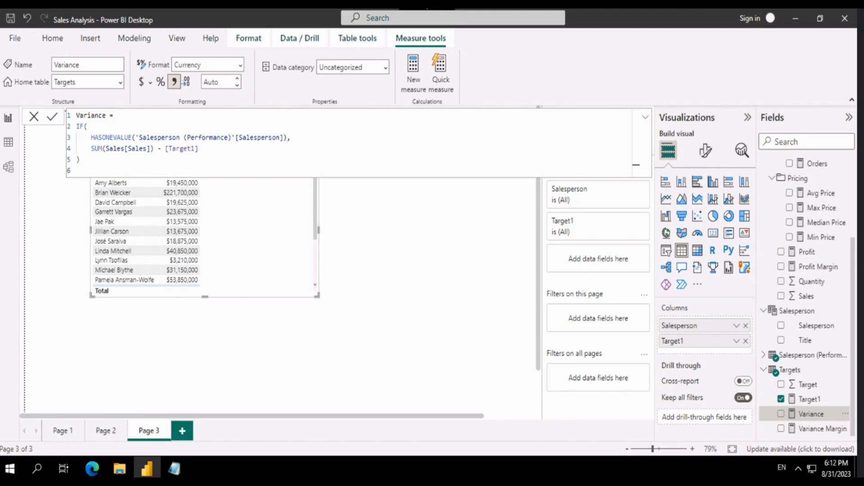
pyautogui.click(825, 430)
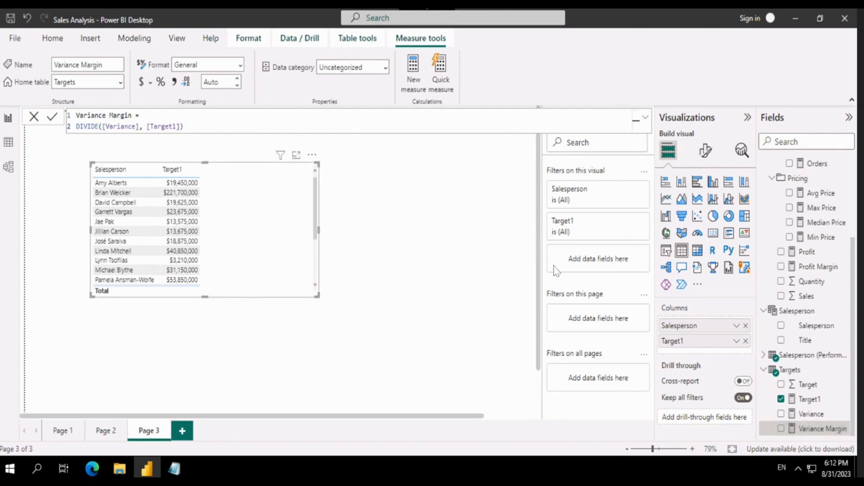
pyautogui.click(781, 414)
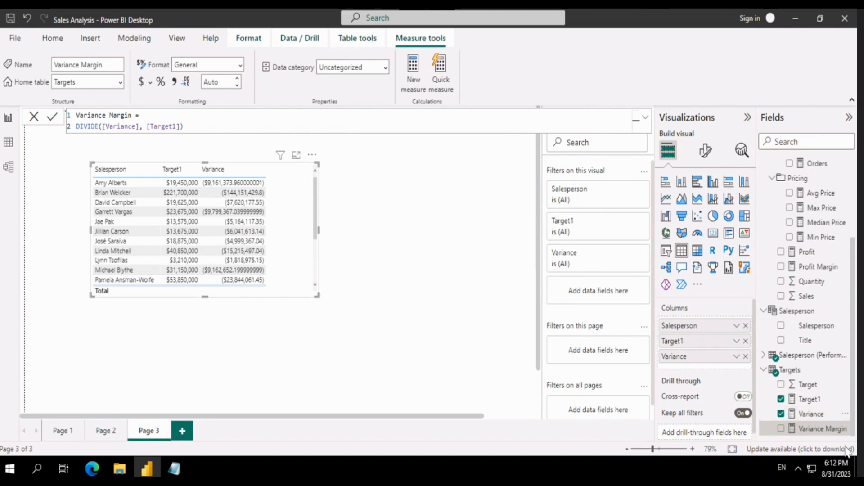
pyautogui.click(781, 428)
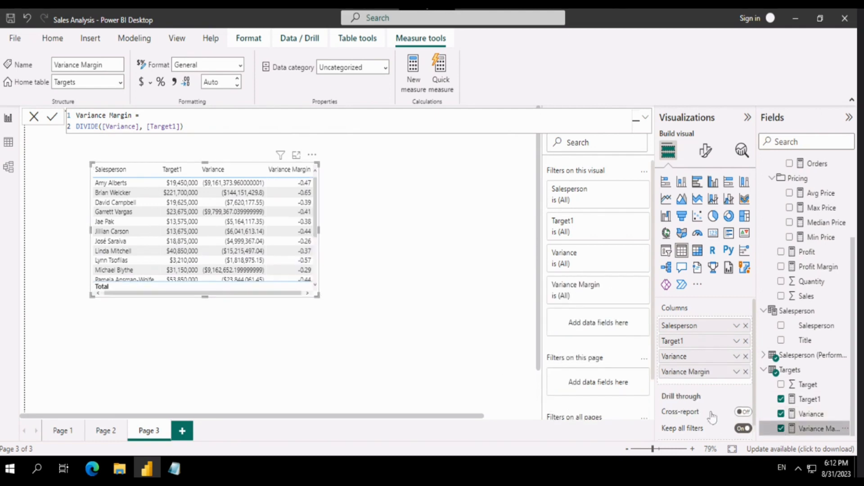
pyautogui.moveTo(318, 295); pyautogui.dragTo(395, 317)
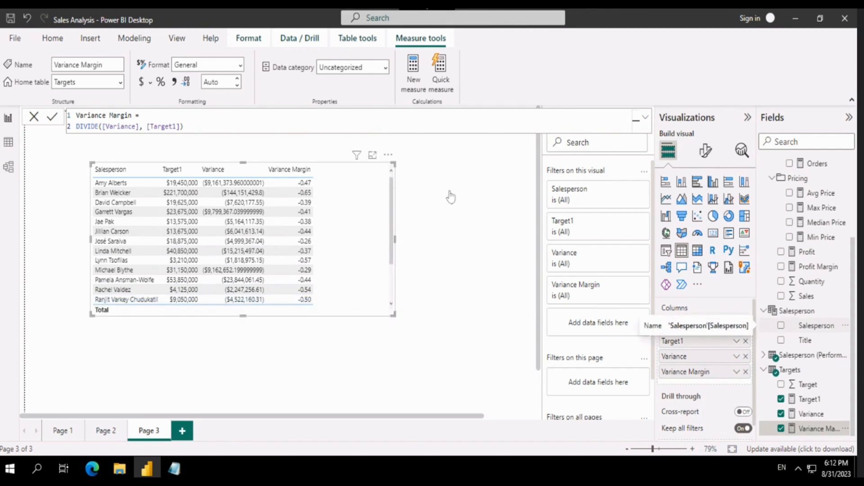
# Step: Set the decimal places of the Variance measure to 2
pyautogui.click(810, 415)
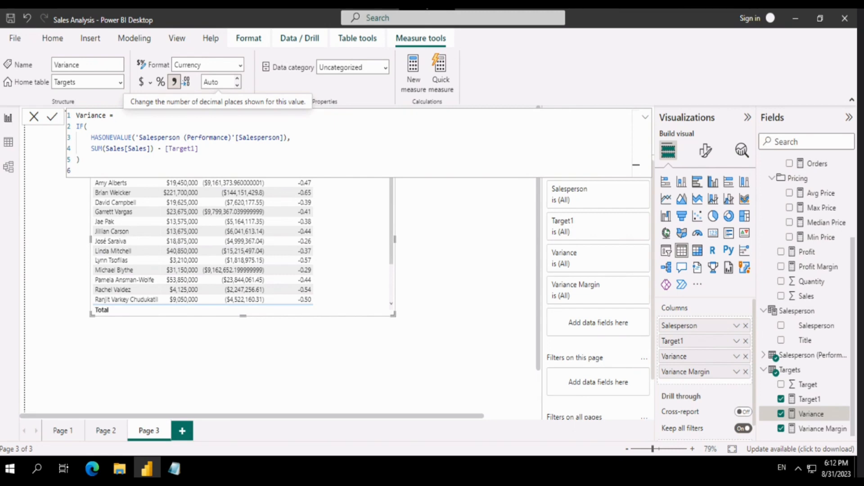
pyautogui.click(214, 82)
pyautogui.write('2')
pyautogui.press('Return')
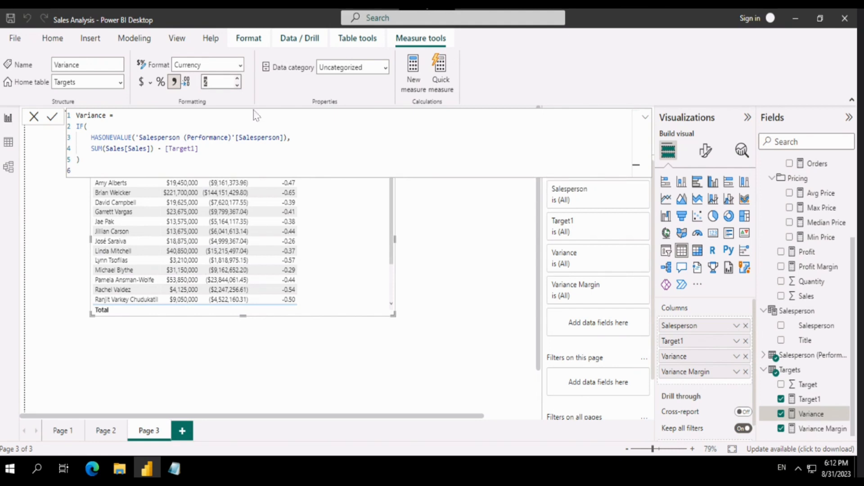
# Step: Change the format of the Variance Margin measure to Percentage
pyautogui.click(823, 429)
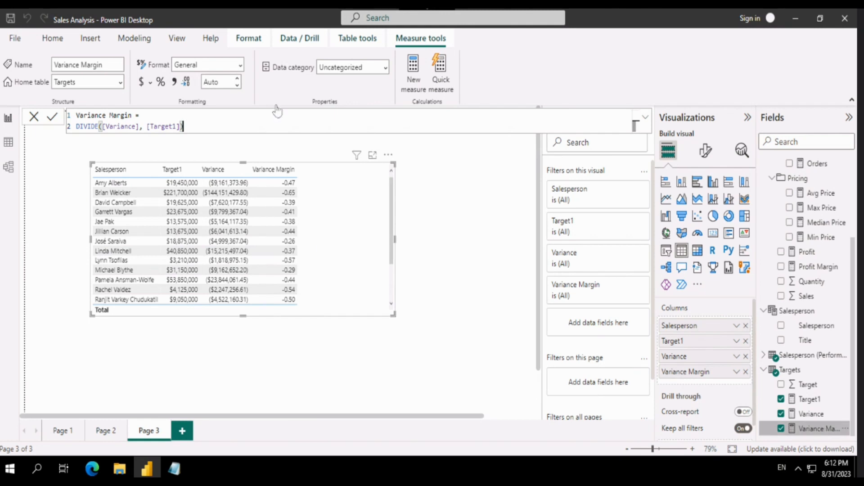
pyautogui.click(241, 66)
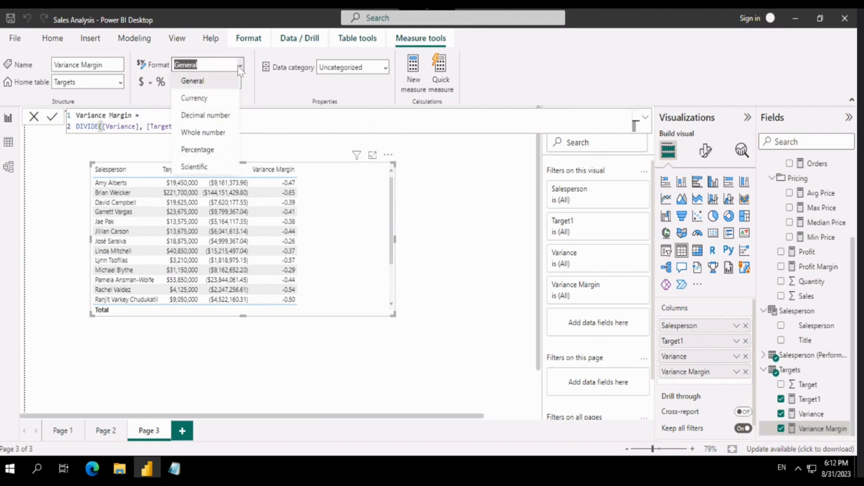
pyautogui.click(185, 153)
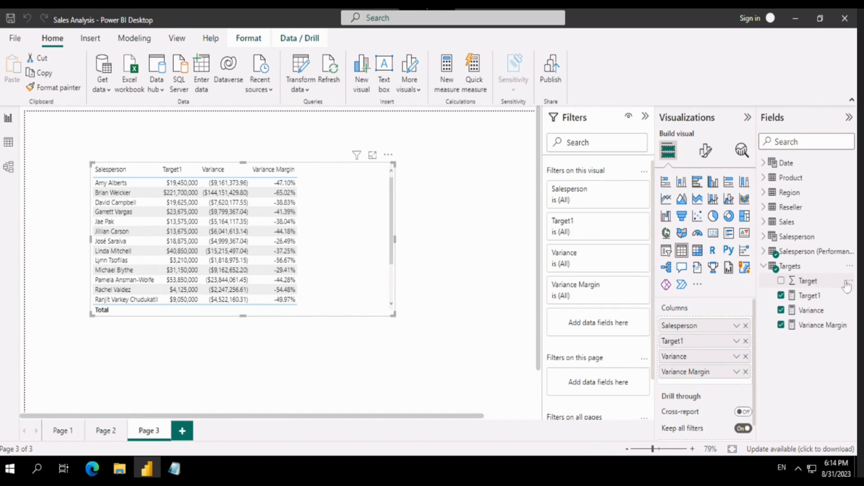
# Step: Switch to the model view and hide the Target column of the Targets table from the report view
pyautogui.click(8, 167)
pyautogui.click(709, 289)
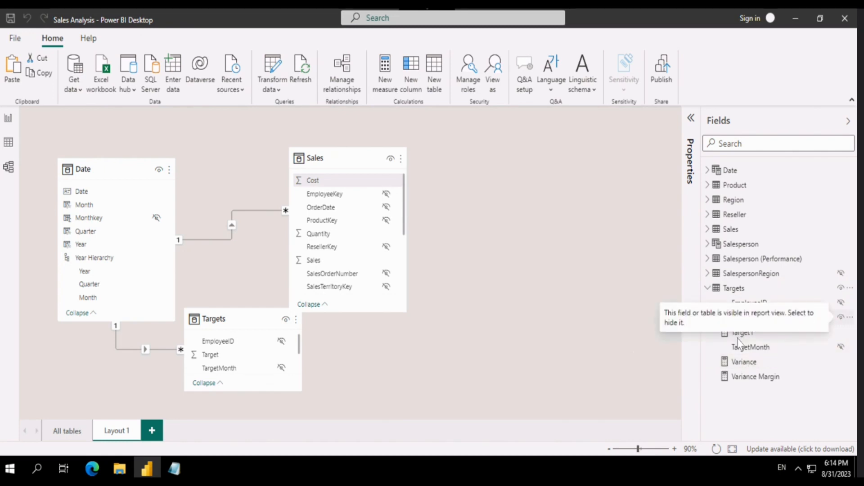
pyautogui.click(840, 321)
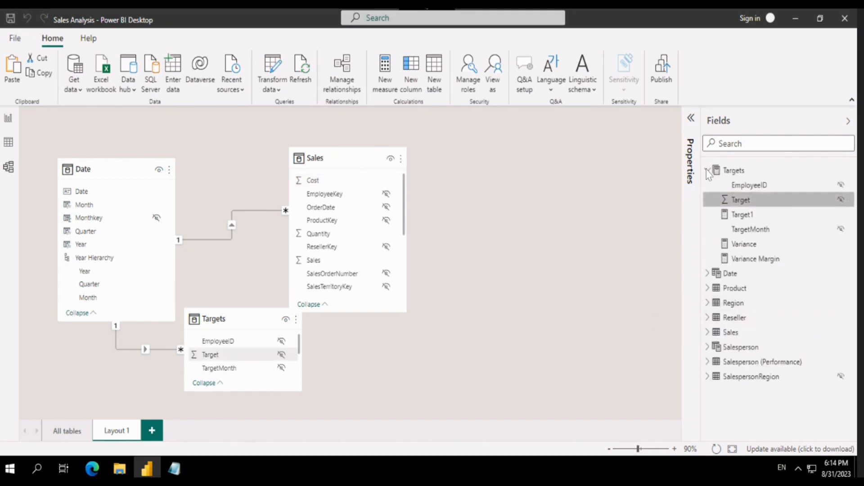
pyautogui.click(707, 172)
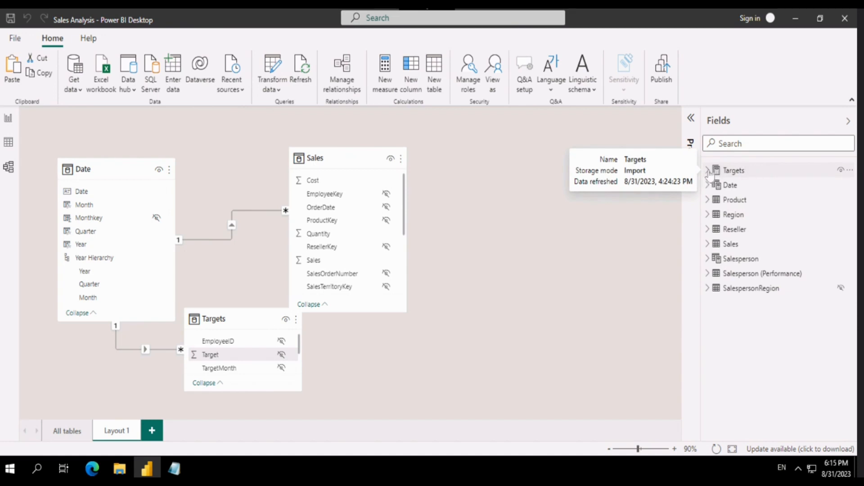
pyautogui.click(708, 173)
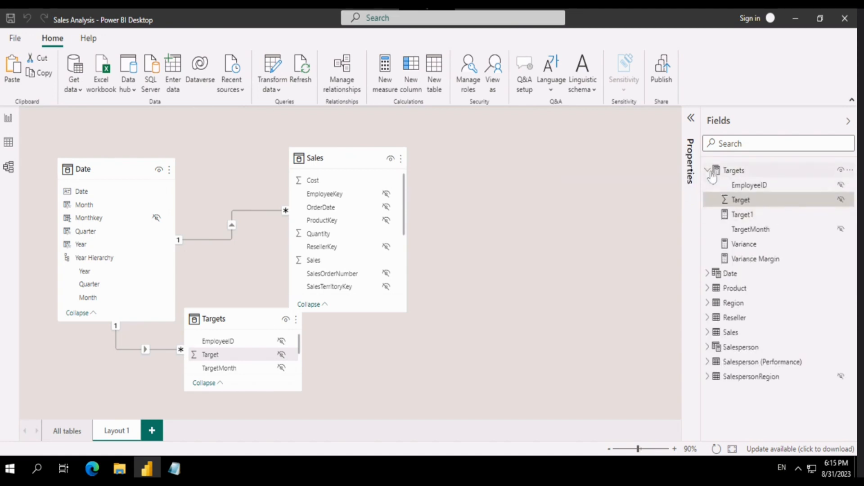
pyautogui.click(708, 171)
# Step: Return to the report view, collapse the Targets fields, and deselect the table visual
pyautogui.click(8, 118)
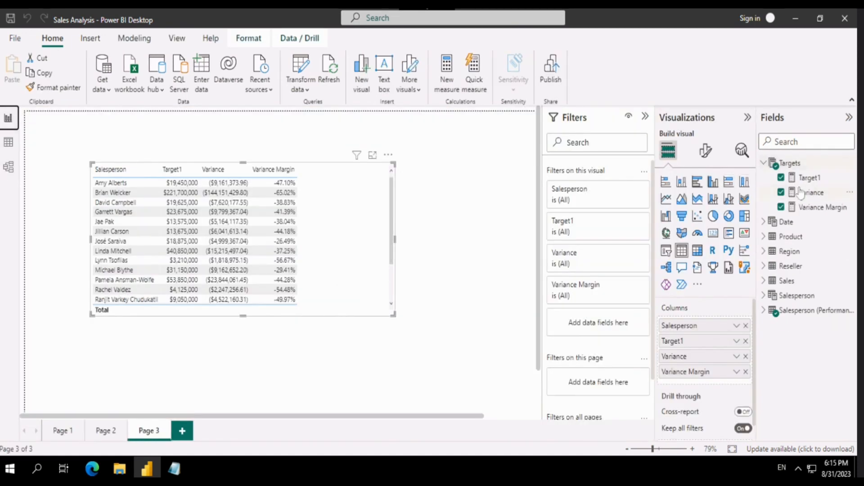
pyautogui.click(764, 162)
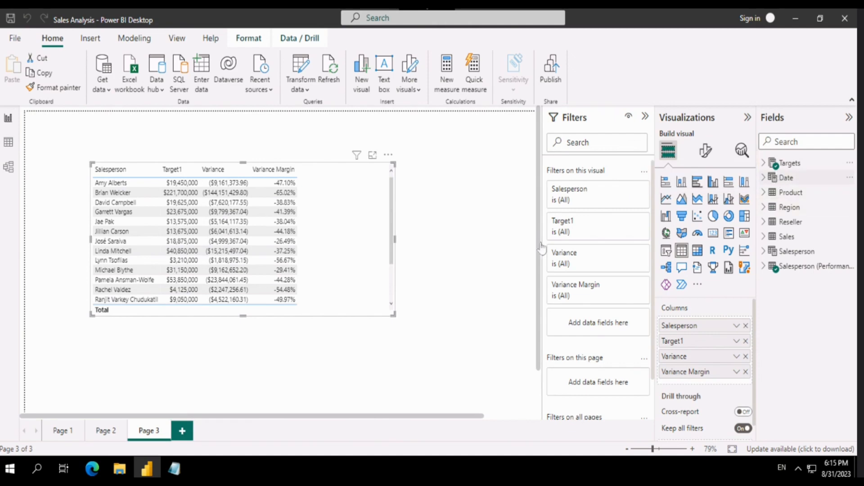
pyautogui.click(465, 275)
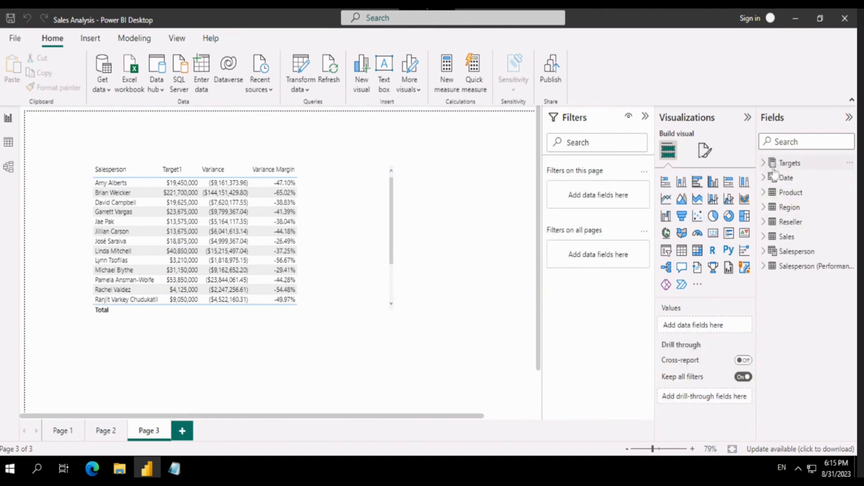